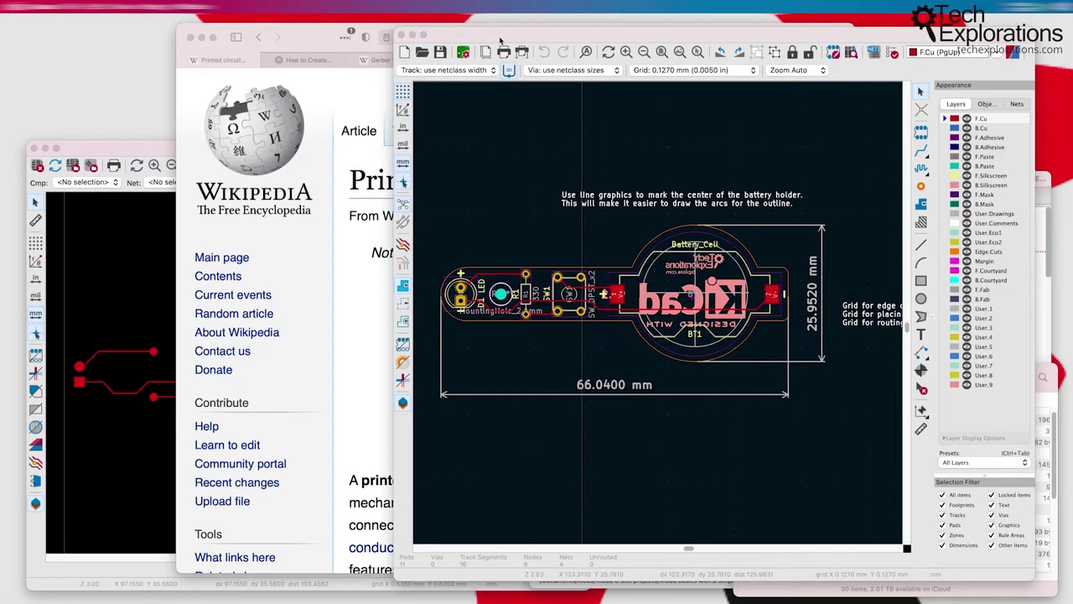
Step: Bring the LED torch Pcbnew layout window to the front, nudged slightly left and up
drag(520, 41, 504, 36)
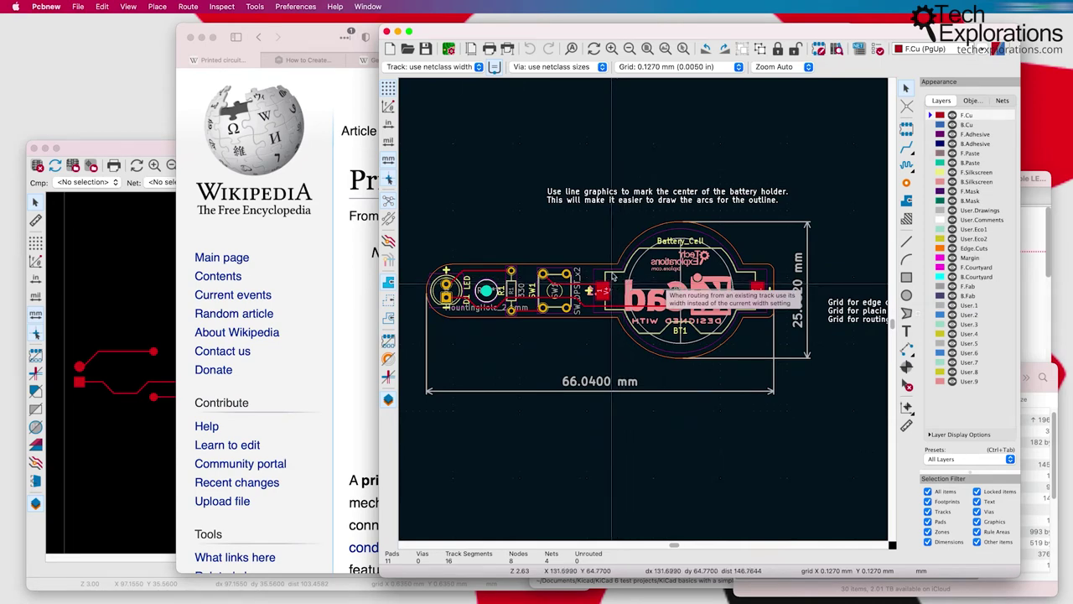
click(129, 8)
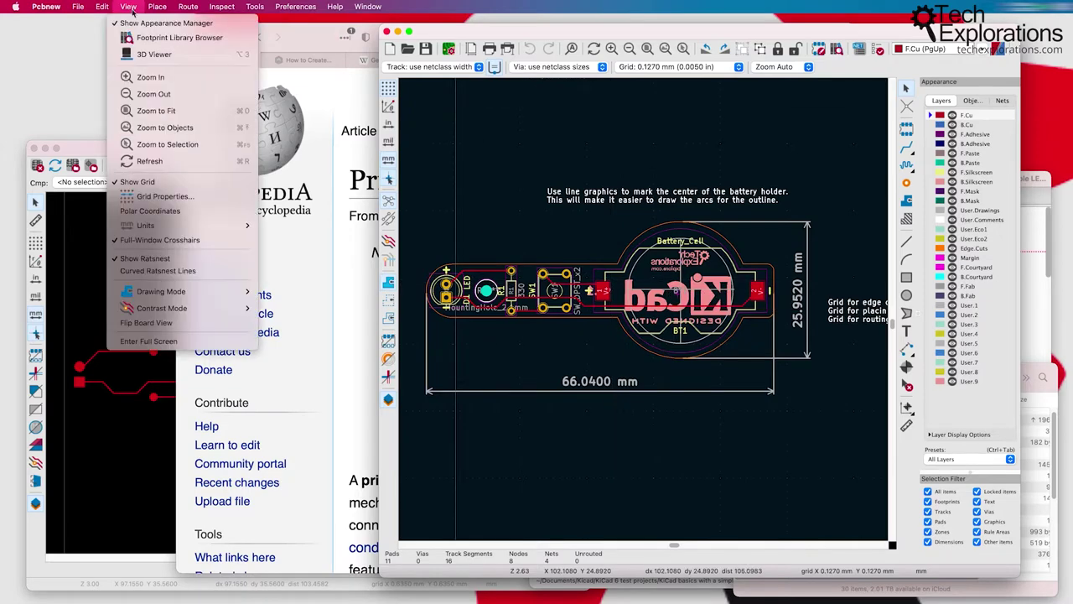
click(154, 53)
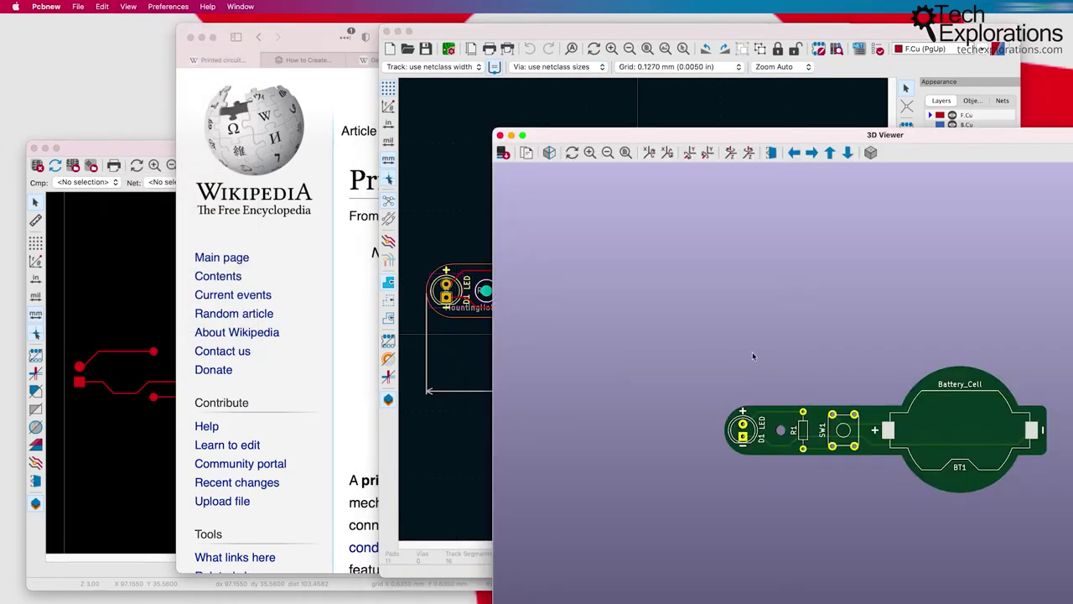
drag(796, 382, 890, 343)
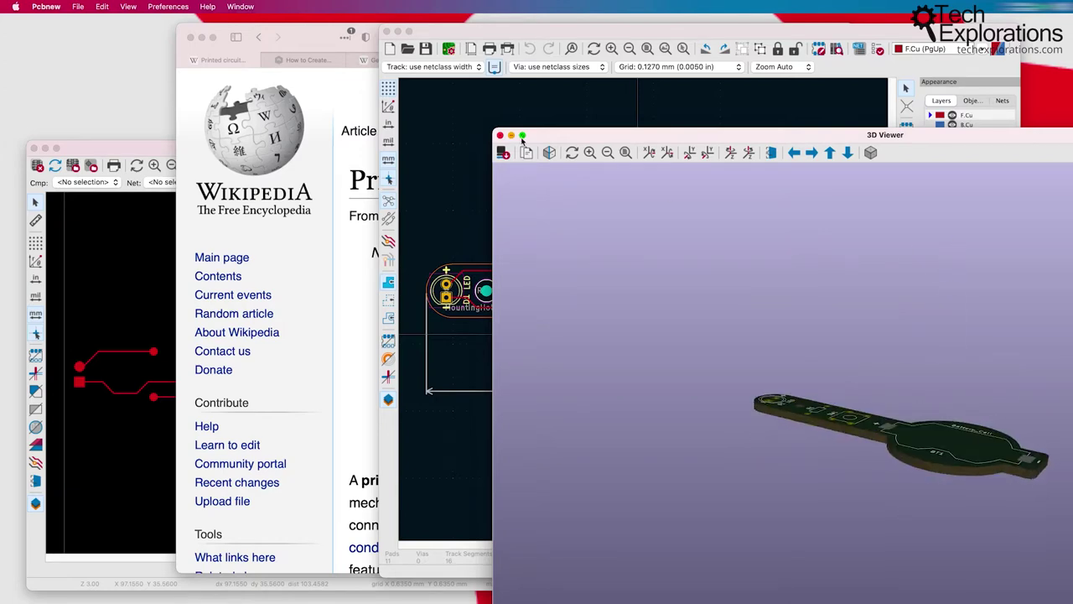
click(500, 135)
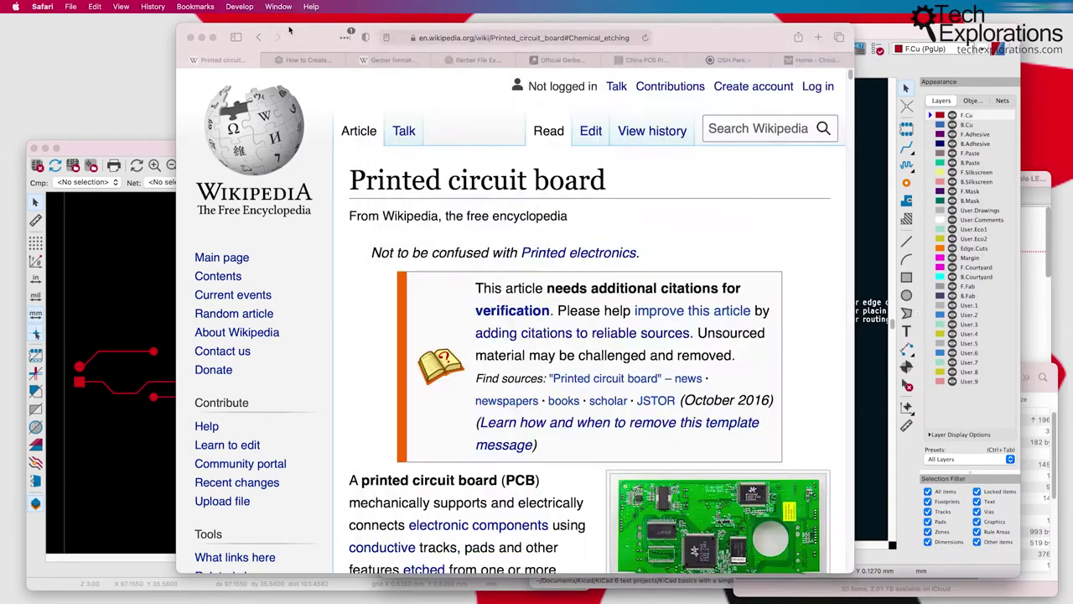
Step: Switch Safari to the 'How to Create...' PCB etchant article and begin reading it
click(289, 31)
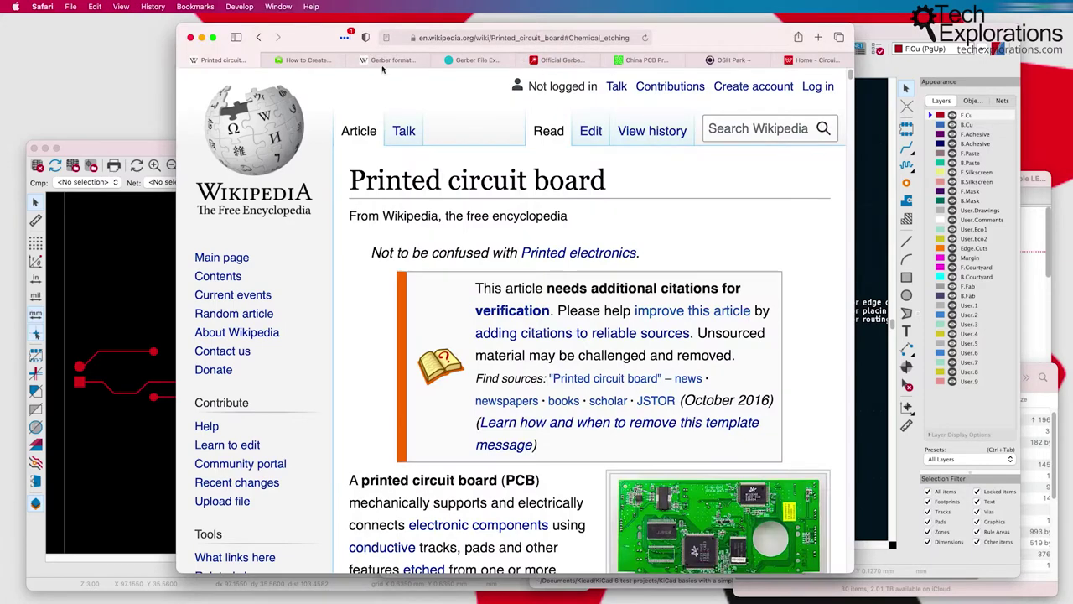
click(303, 60)
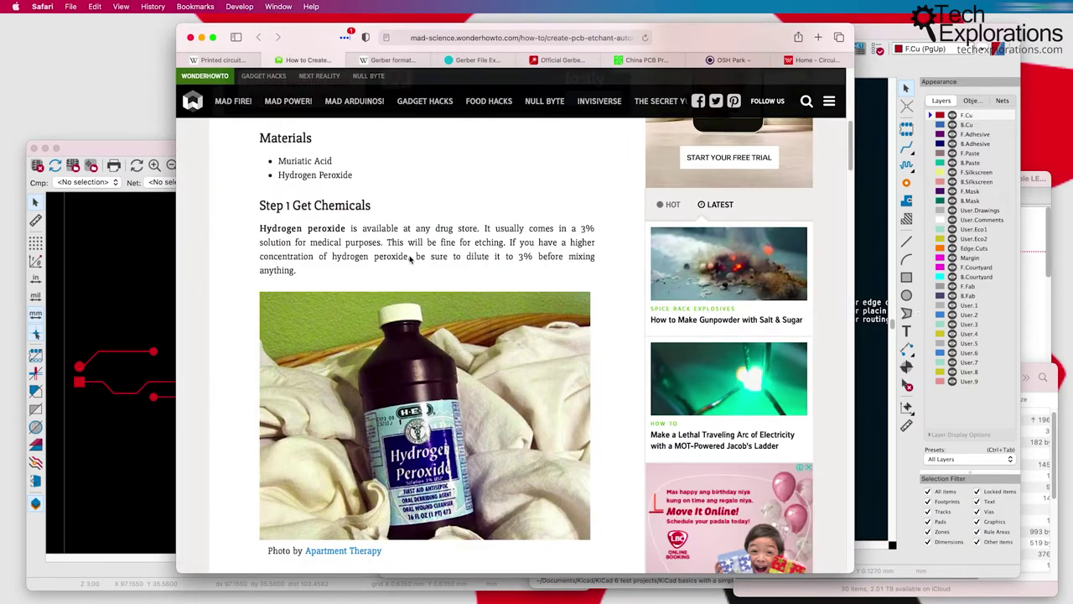
scroll(385, 253, down, 1)
scroll(386, 253, down, 1)
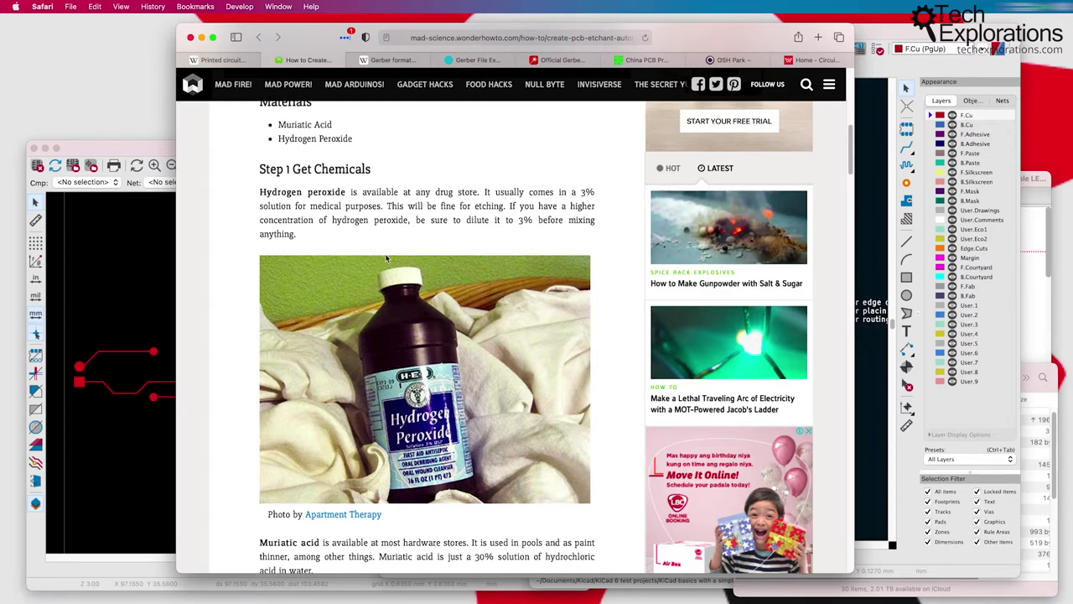
scroll(386, 259, down, 3)
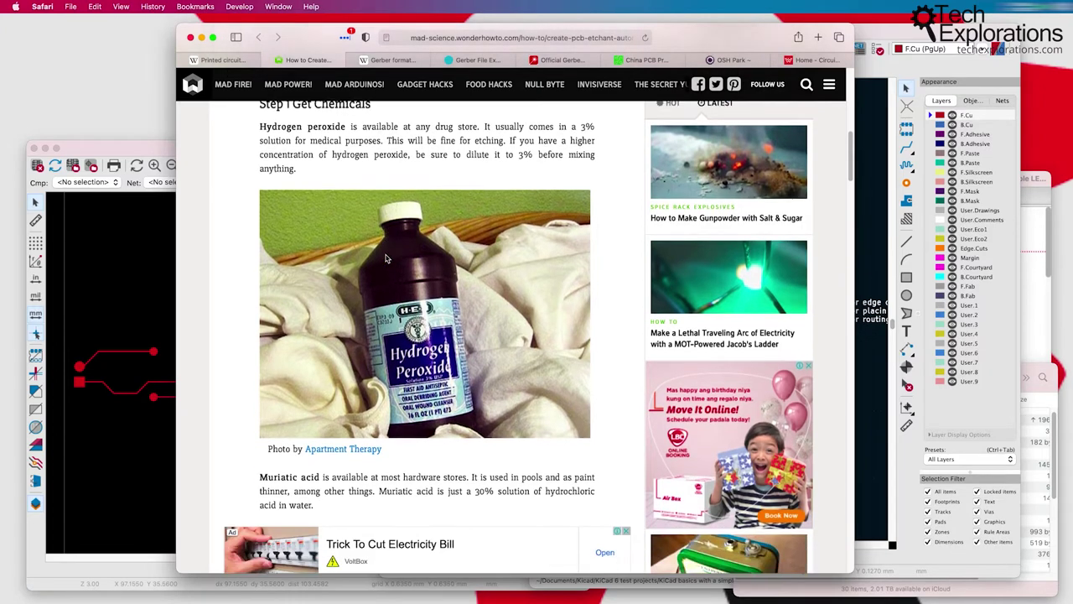
scroll(386, 258, down, 2)
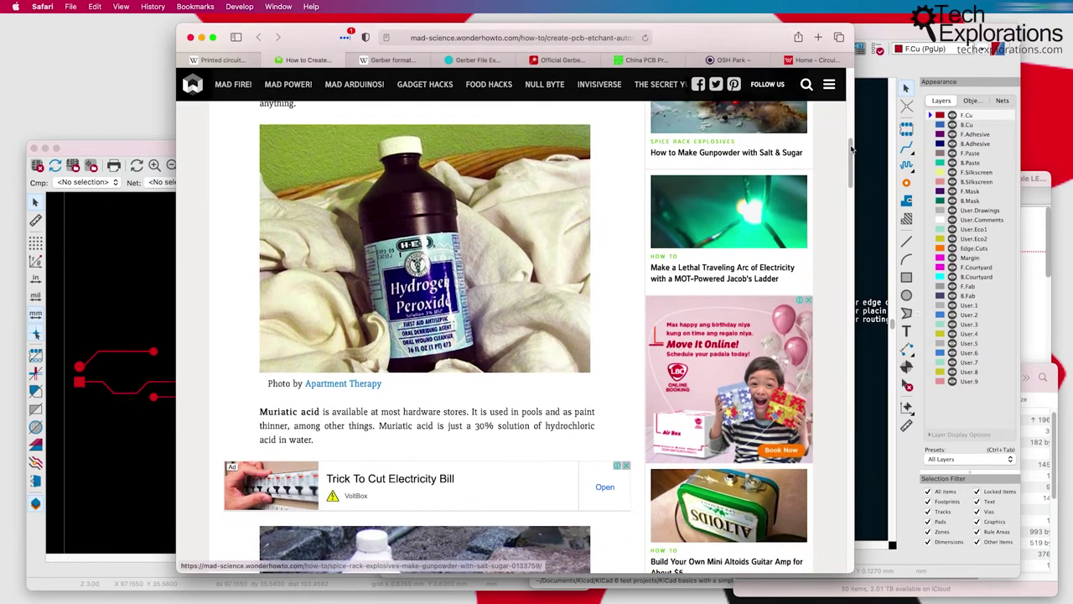
drag(853, 164, 848, 186)
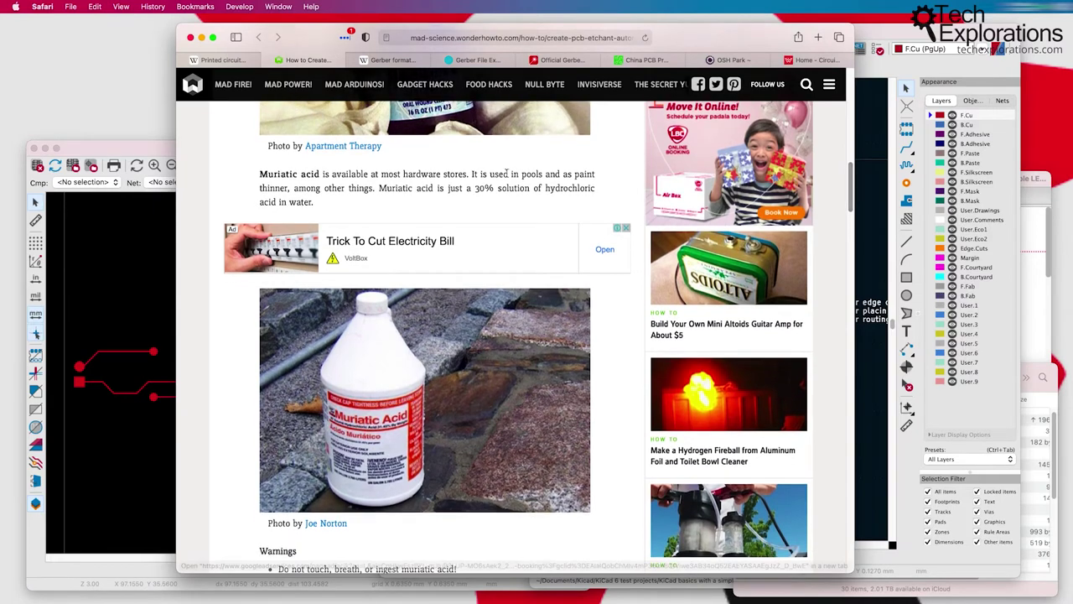
Step: Read further down the etchant article to its chlorine-gas warnings
drag(262, 174, 321, 174)
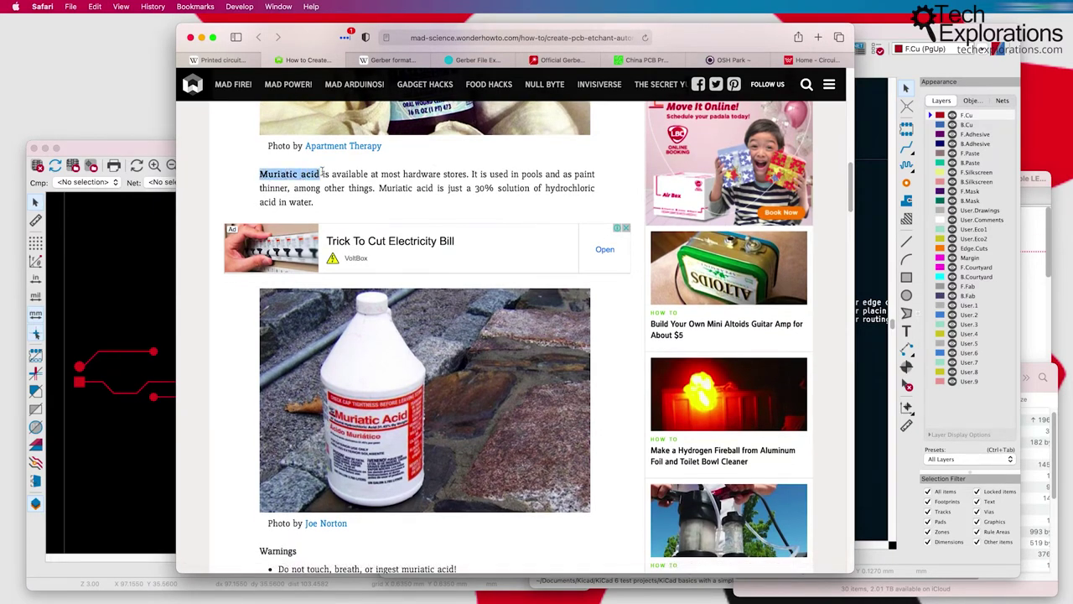
scroll(453, 199, down, 4)
scroll(453, 198, down, 10)
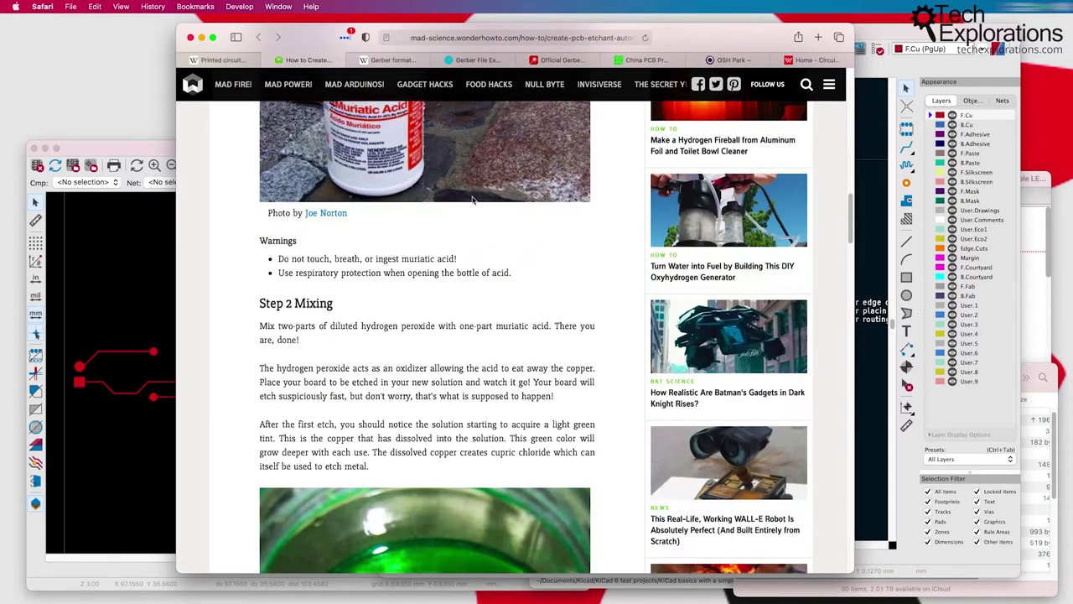
scroll(352, 323, down, 6)
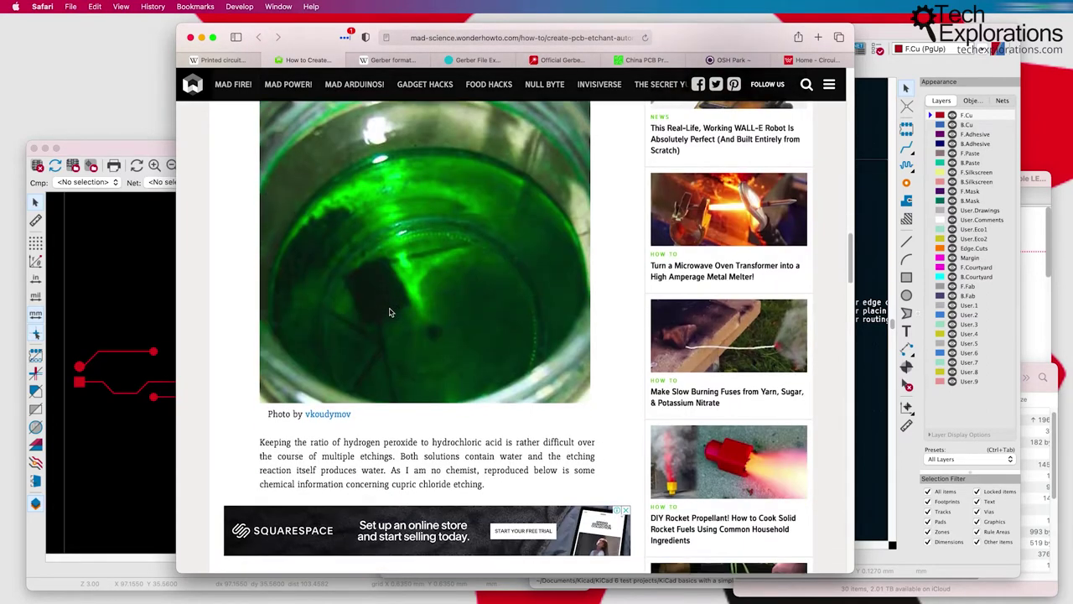
scroll(392, 306, down, 2)
scroll(488, 304, down, 6)
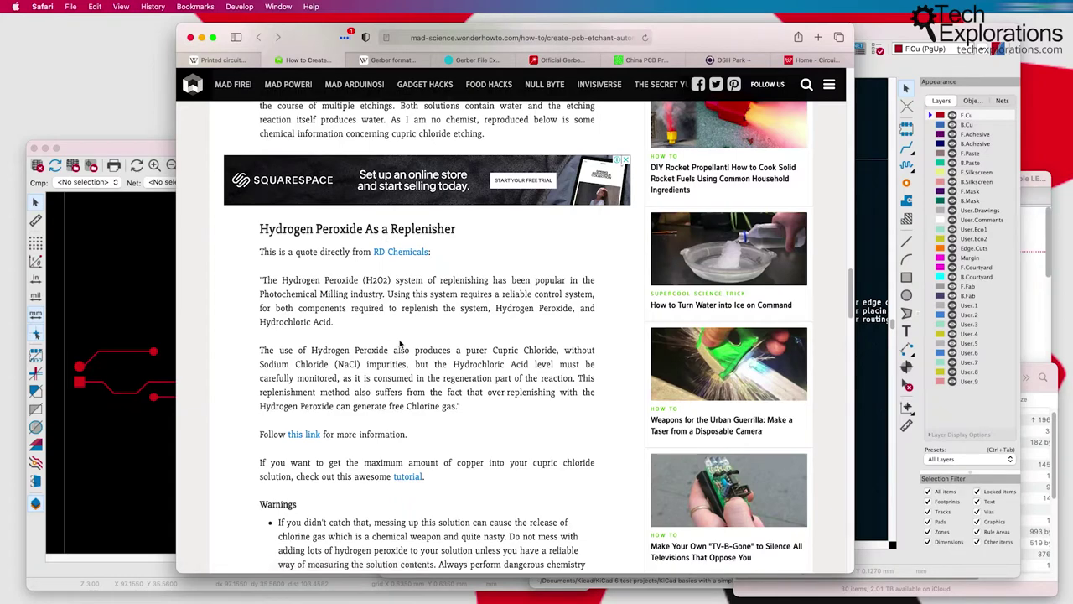
scroll(426, 341, down, 5)
drag(281, 304, 322, 349)
Step: Finish the etchant article, clear the Warnings selection, and return to the Wikipedia 'Printed circuit board' tab
scroll(453, 424, down, 3)
scroll(451, 424, down, 2)
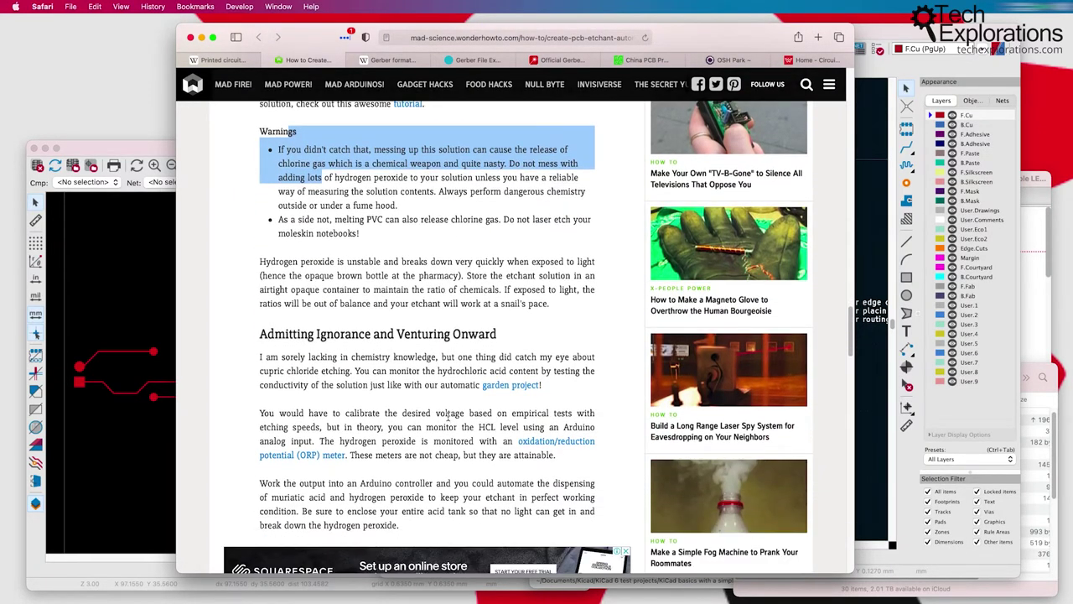
scroll(449, 415, down, 1)
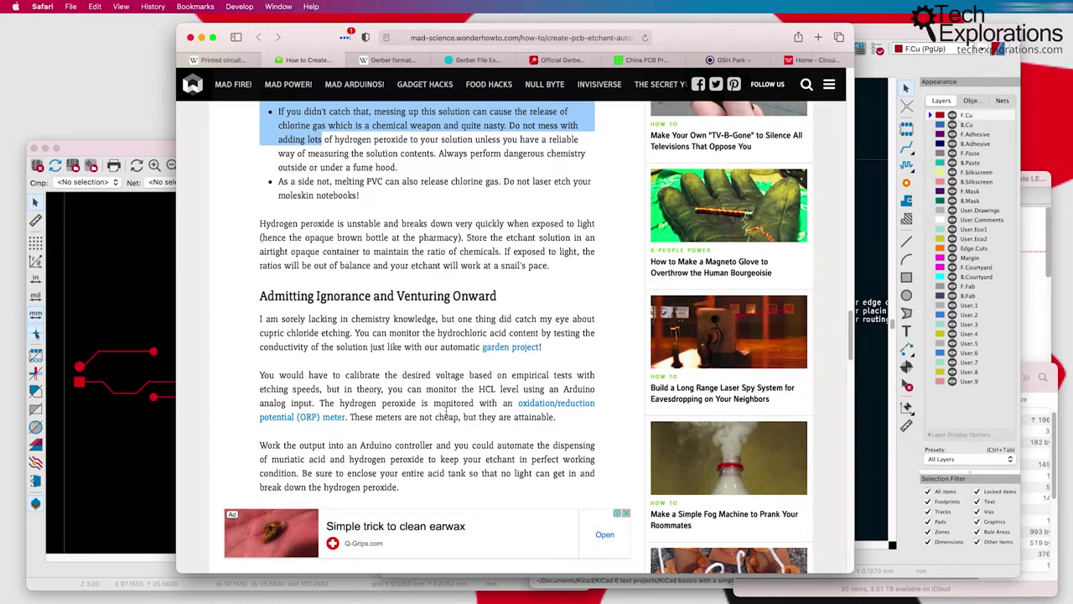
scroll(438, 327, up, 6)
scroll(439, 326, up, 2)
click(439, 326)
click(215, 62)
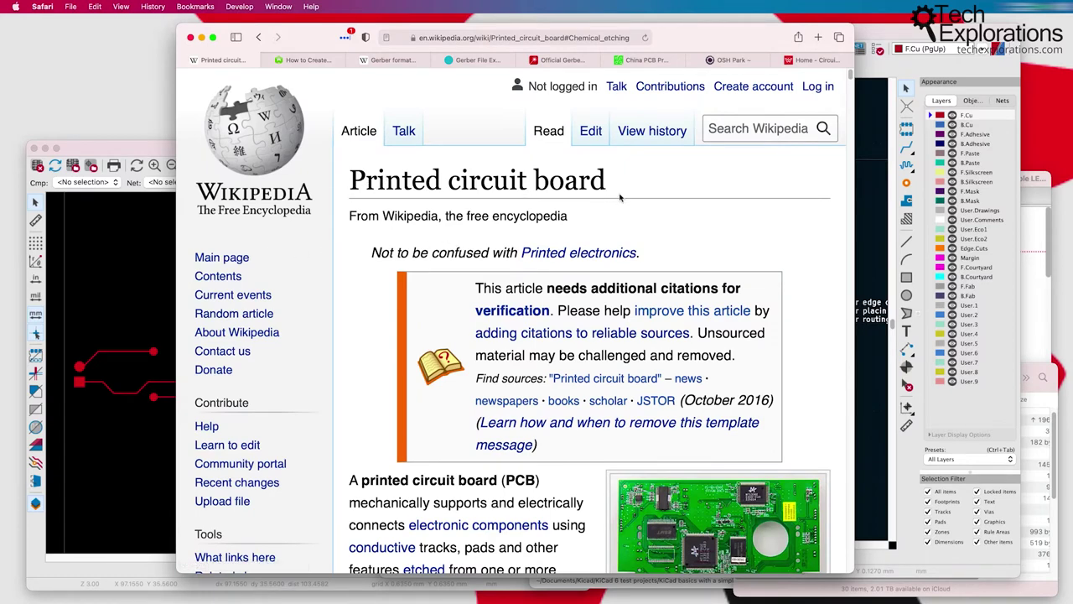
Step: Jump from the Contents box to Chemical etching and read through the bubble, splash and spray methods
scroll(826, 168, down, 15)
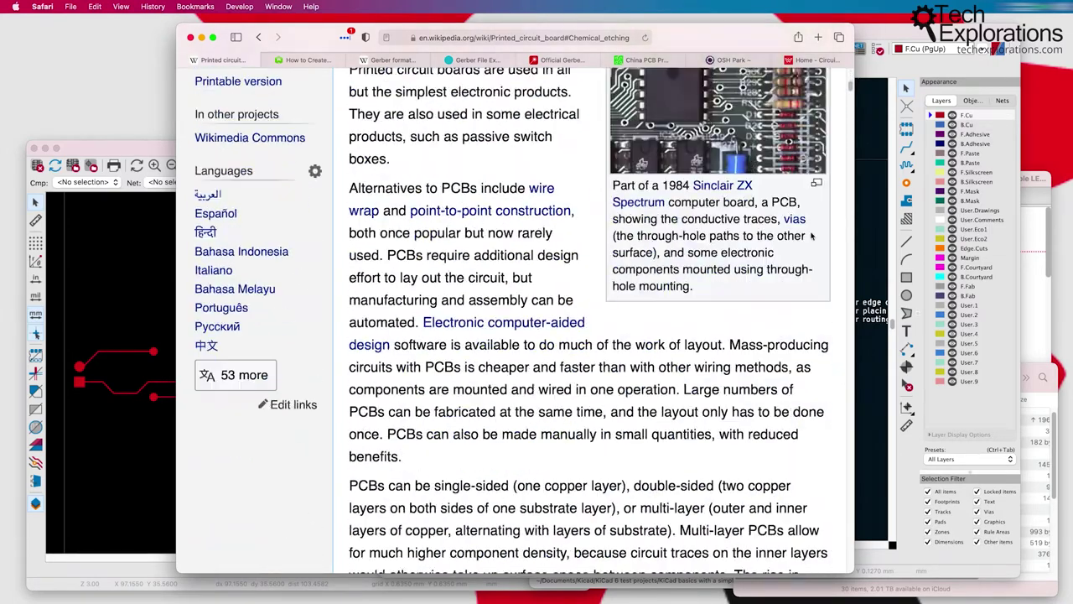
scroll(809, 237, down, 10)
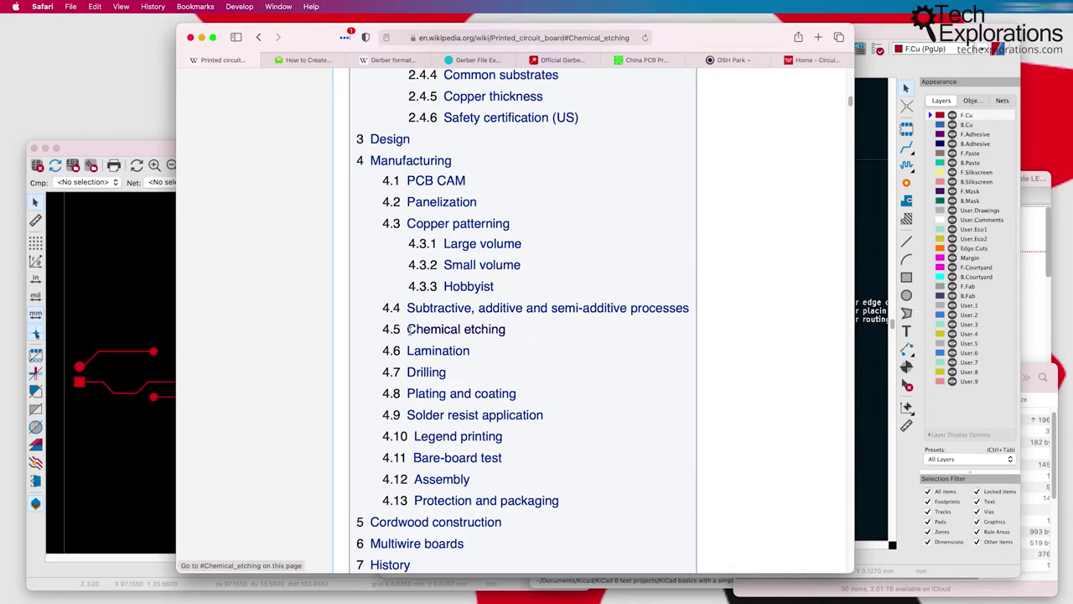
drag(405, 329, 514, 329)
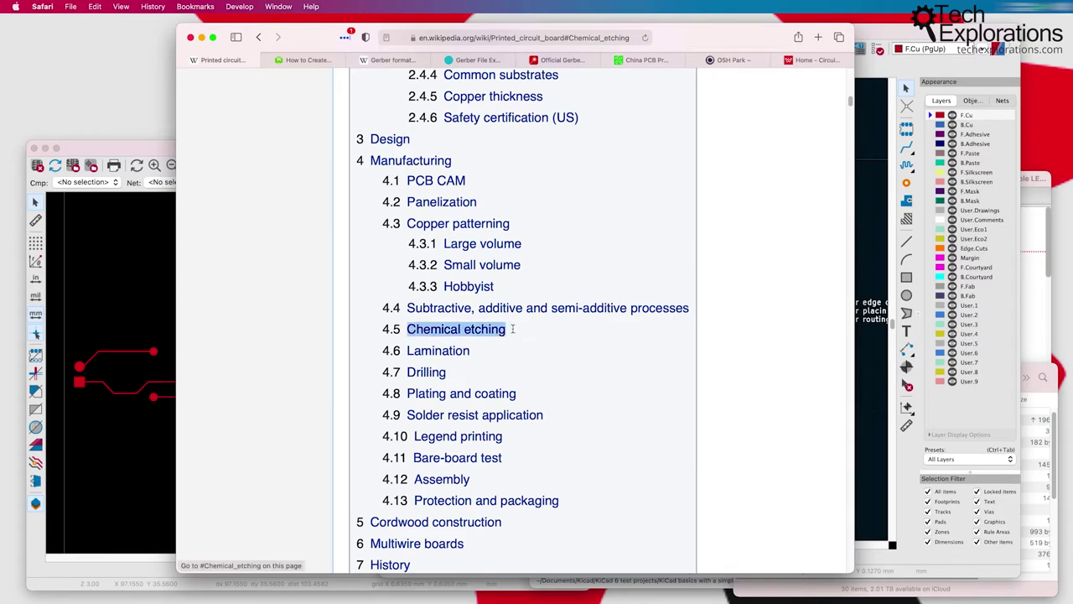
click(495, 331)
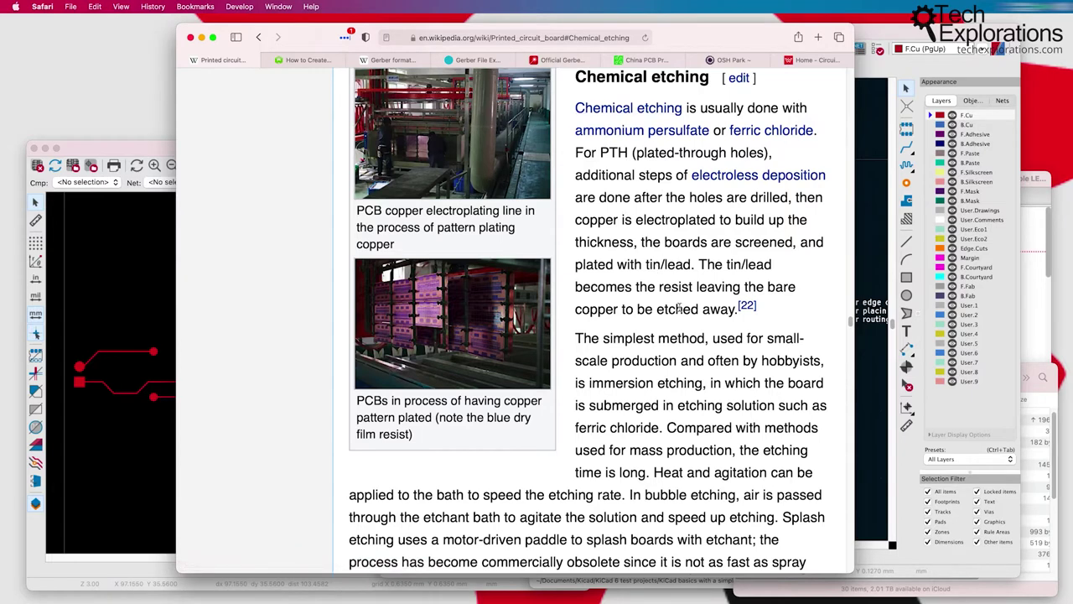
scroll(680, 308, down, 5)
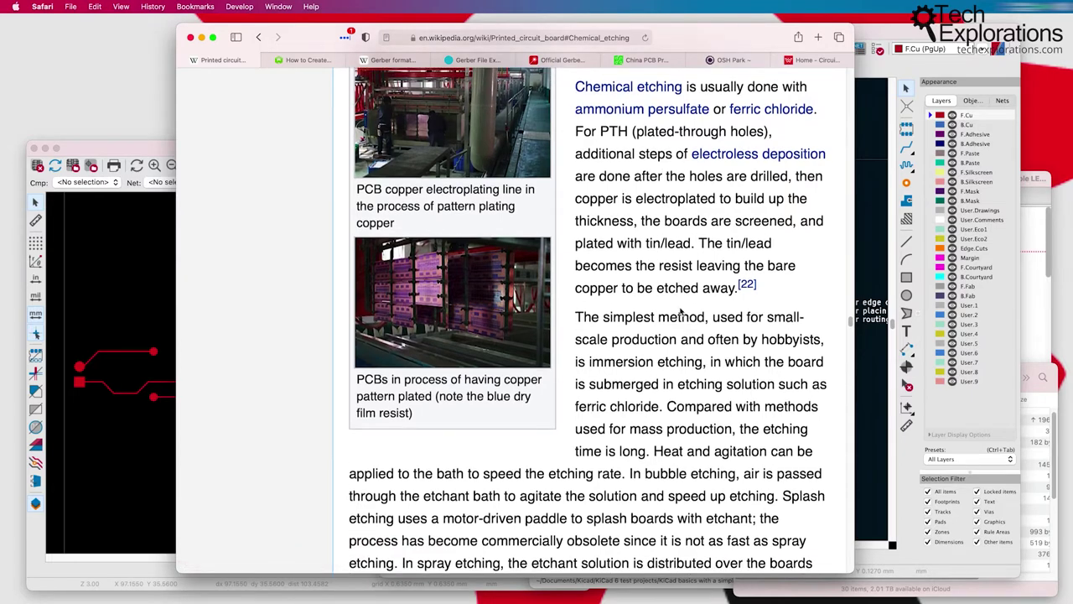
scroll(680, 307, down, 1)
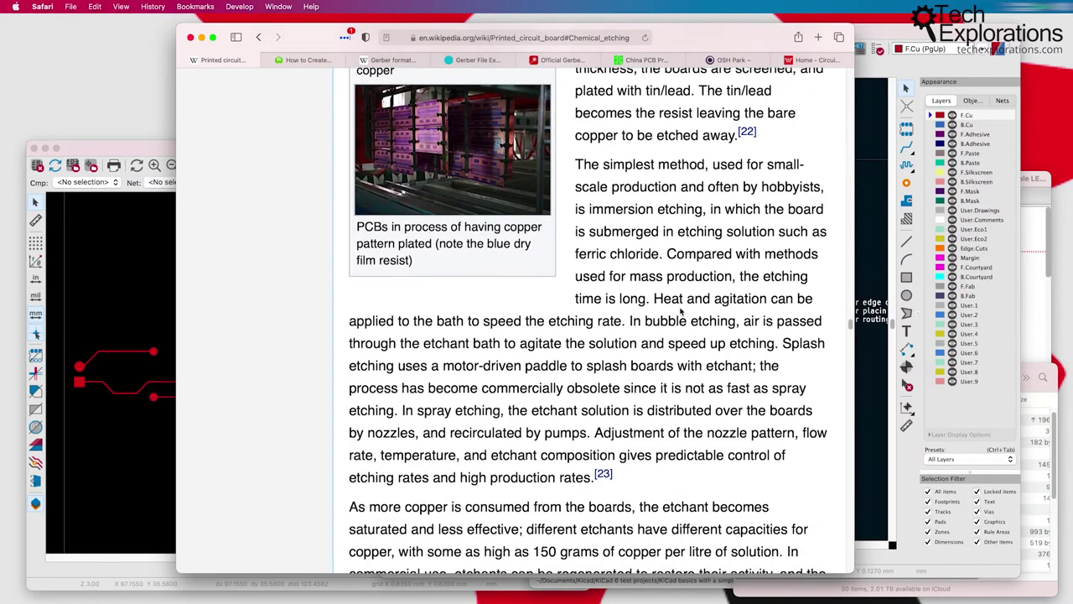
scroll(682, 312, down, 3)
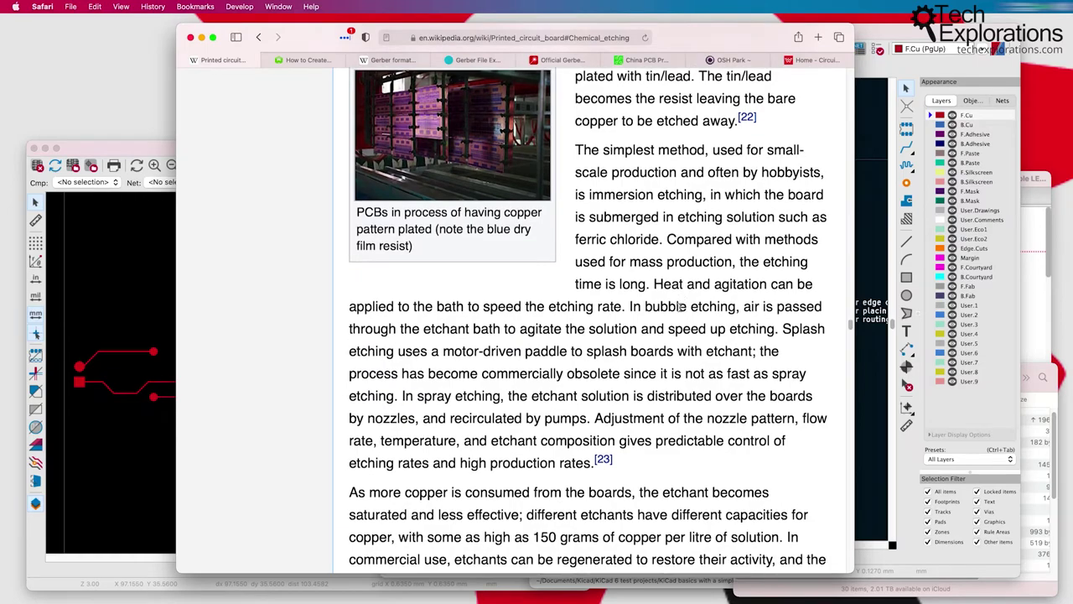
scroll(681, 310, up, 8)
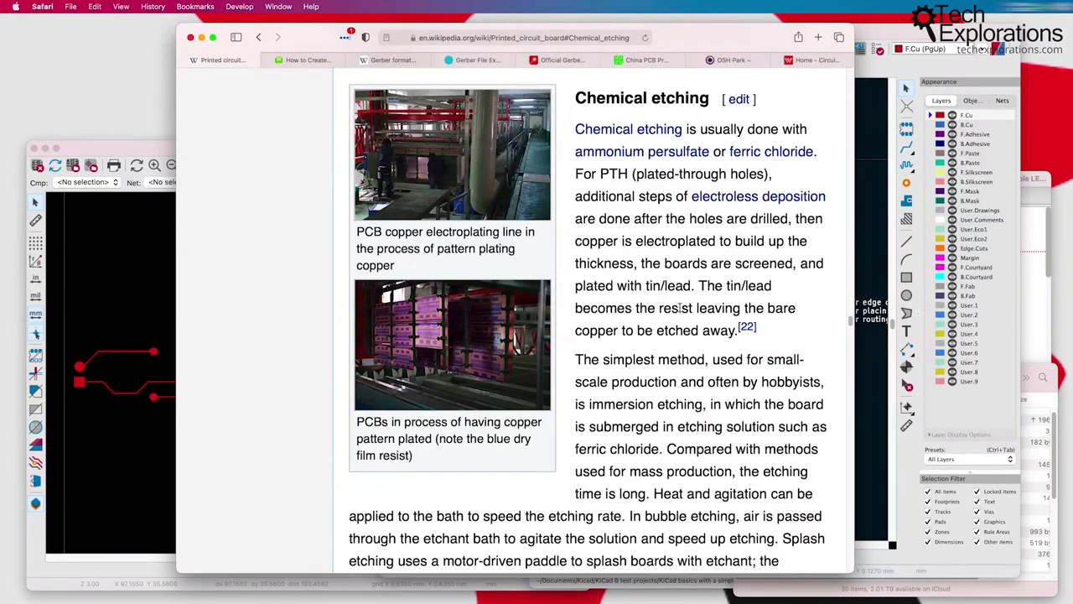
scroll(680, 309, down, 13)
scroll(667, 302, up, 8)
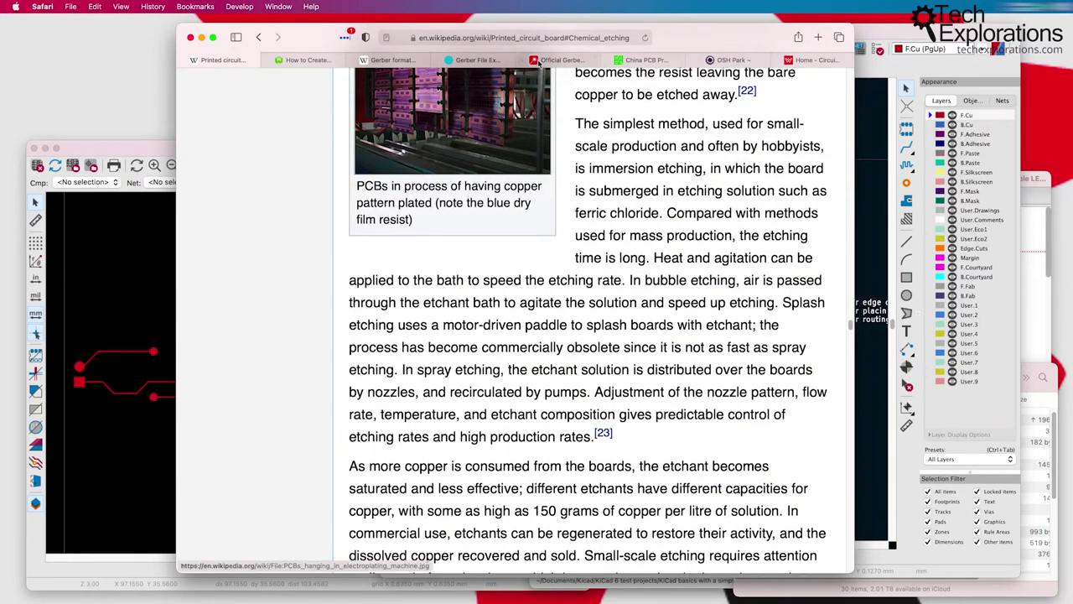
Step: Compare the PCBWay, OSH Park and WellPCB tabs, ending on OSH Park's upload page
click(642, 60)
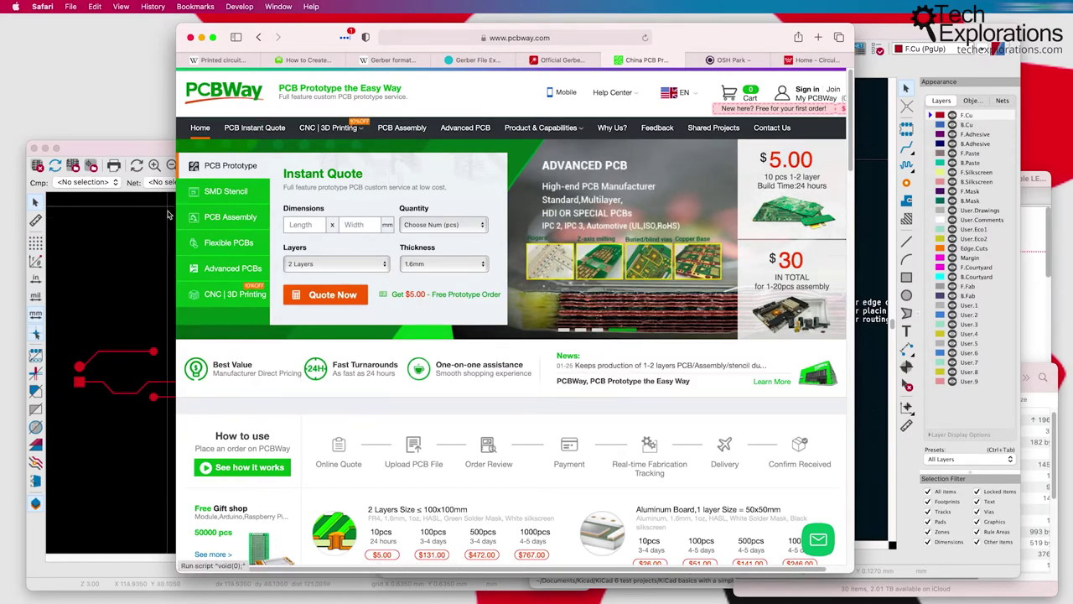
click(718, 61)
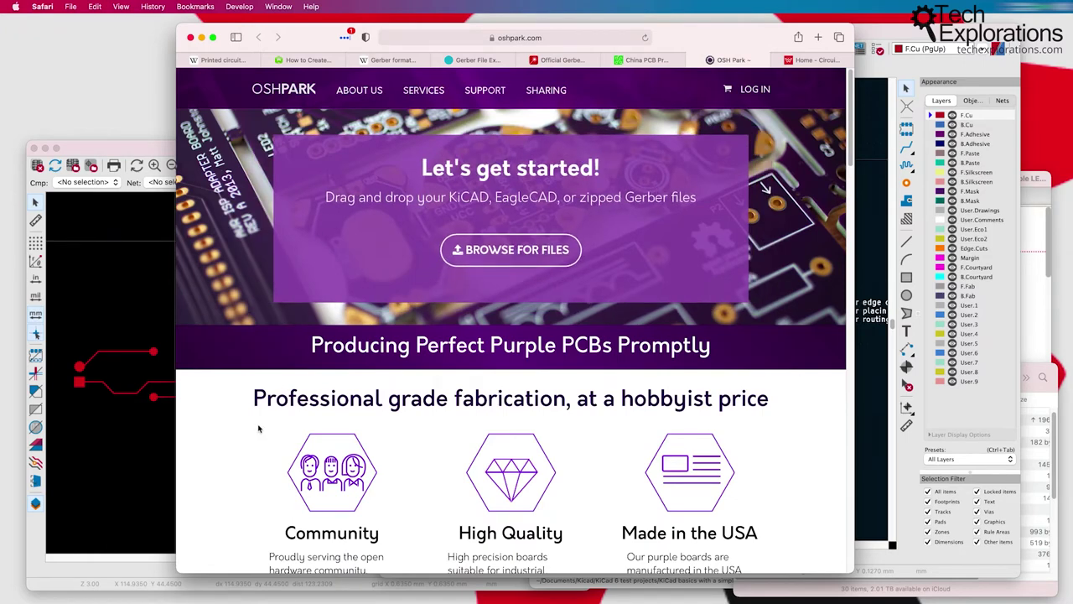
click(805, 61)
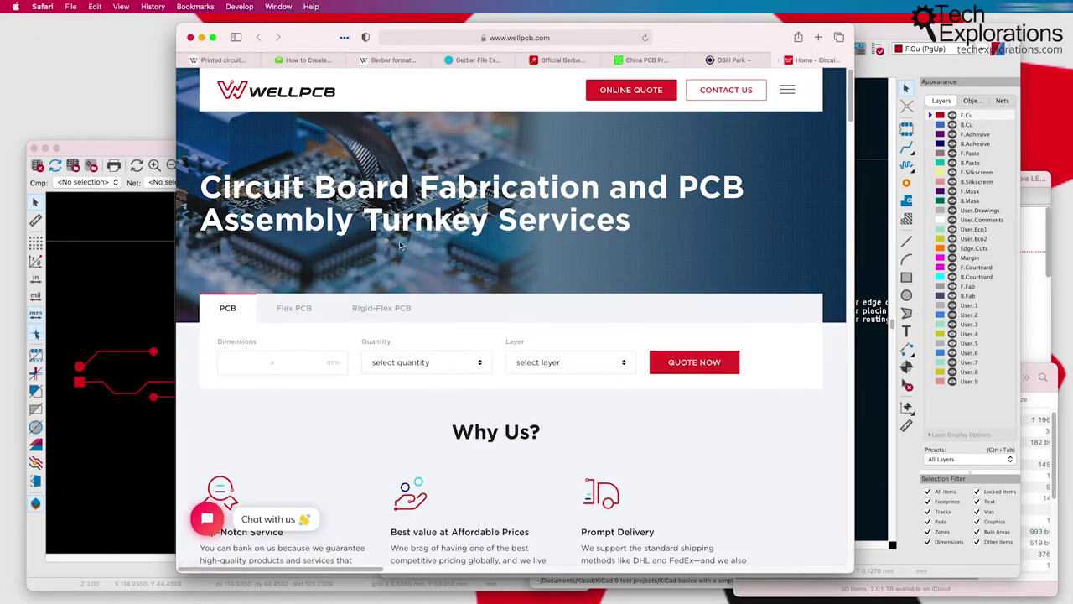
click(723, 60)
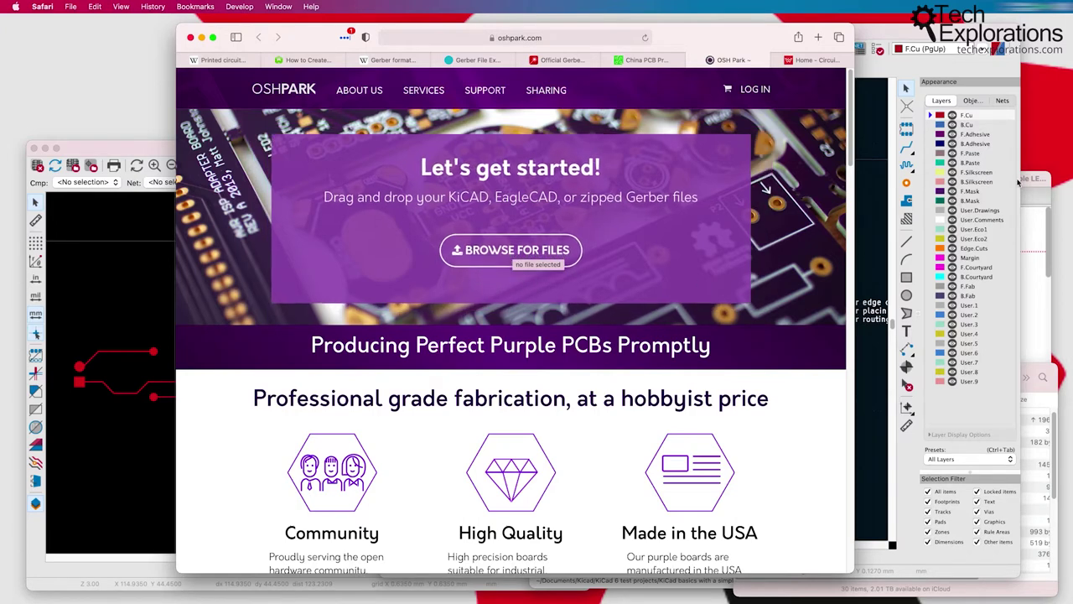
Step: Browse the Simple LED circuit Gerbers folder in Finder, widening the Name column to read full file names
click(1043, 374)
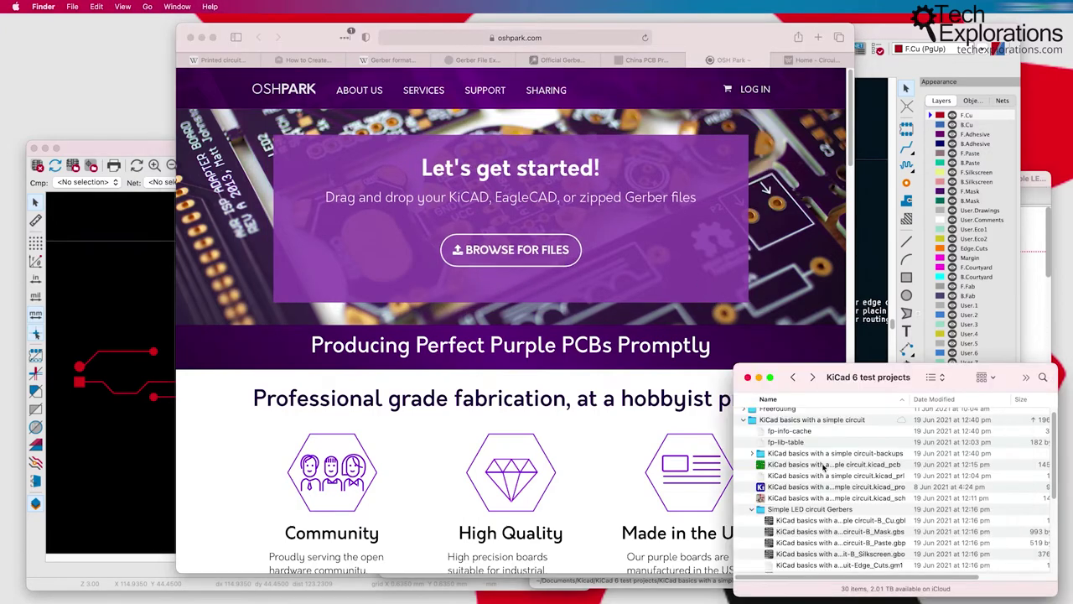
click(752, 509)
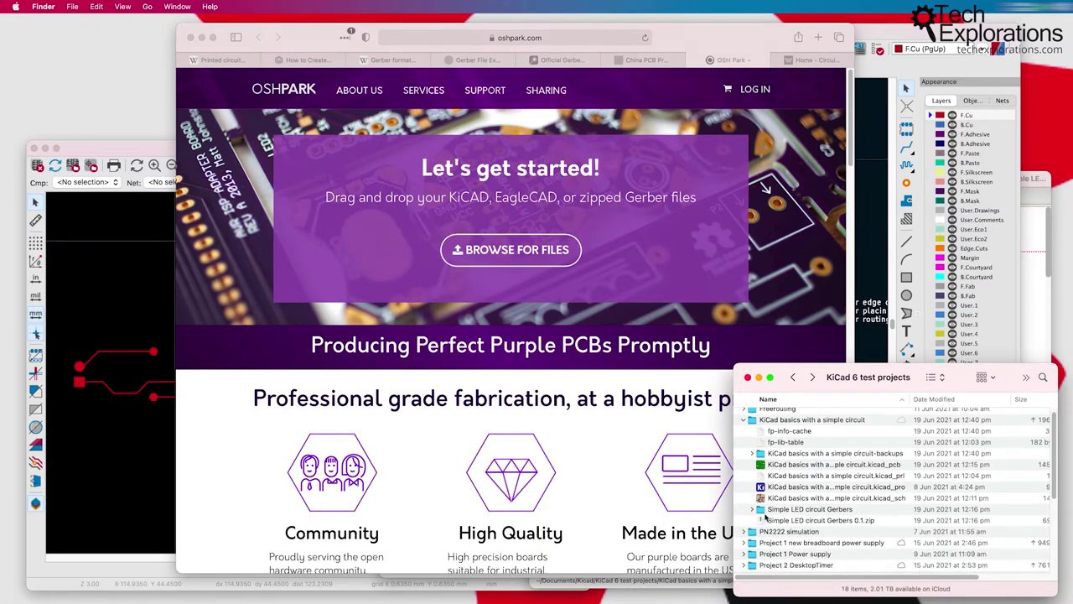
click(825, 521)
scroll(770, 513, down, 2)
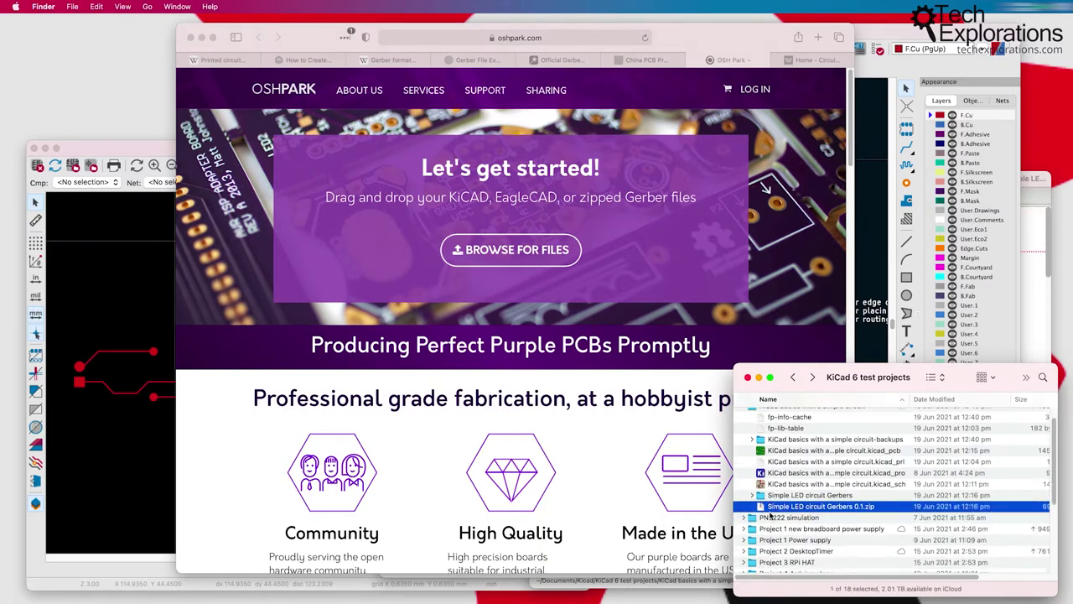
click(752, 488)
scroll(789, 531, down, 2)
click(860, 475)
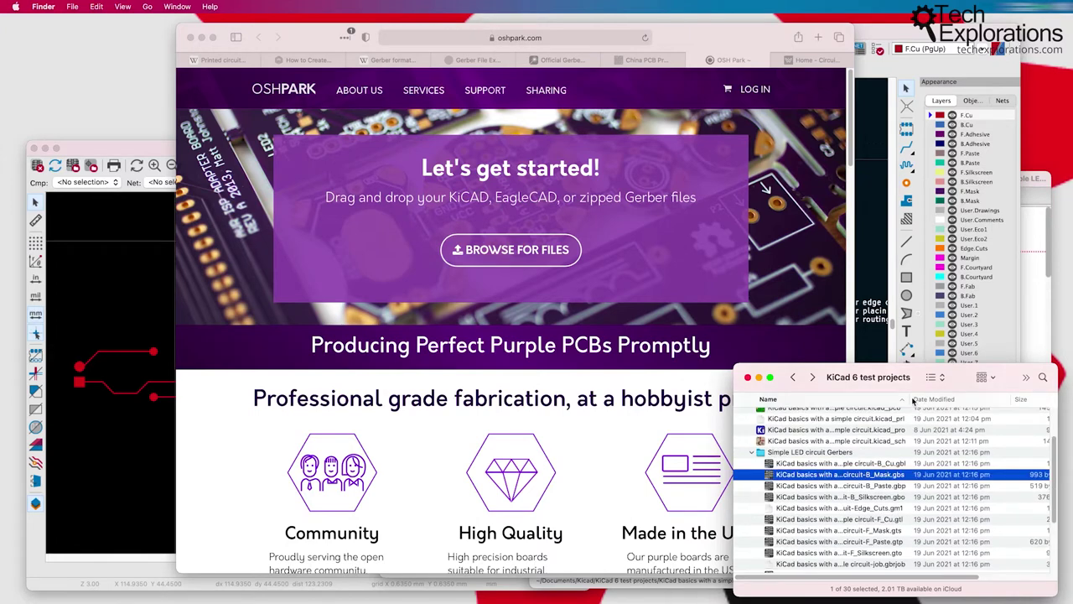
drag(911, 399, 931, 398)
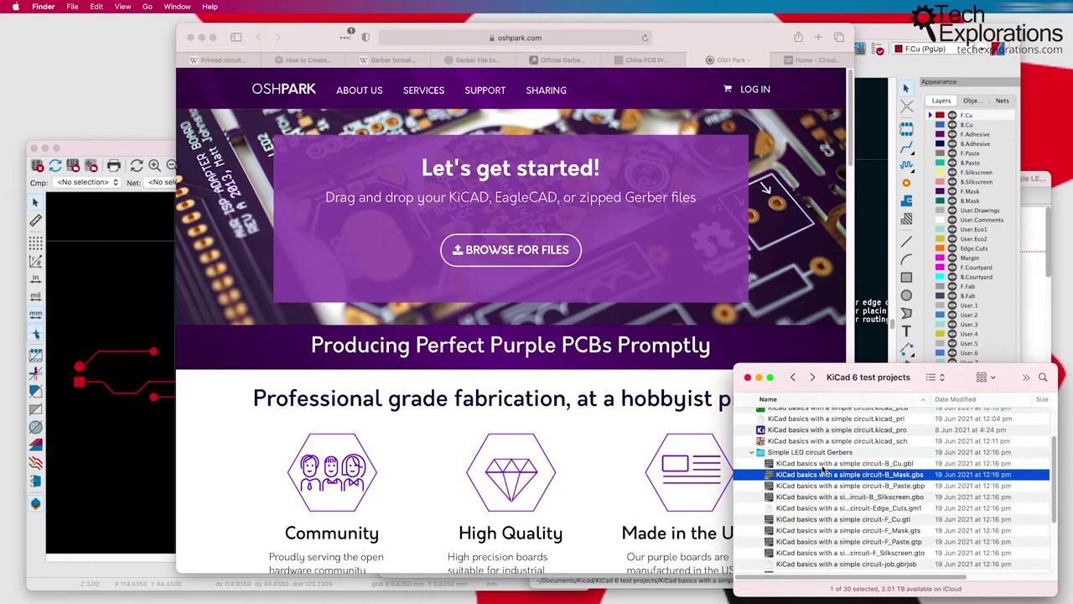
Step: Drag Simple LED circuit Gerbers 0.1.zip onto OSH Park's Browse for Files button
scroll(823, 470, down, 2)
click(752, 431)
click(857, 484)
drag(855, 484, 522, 255)
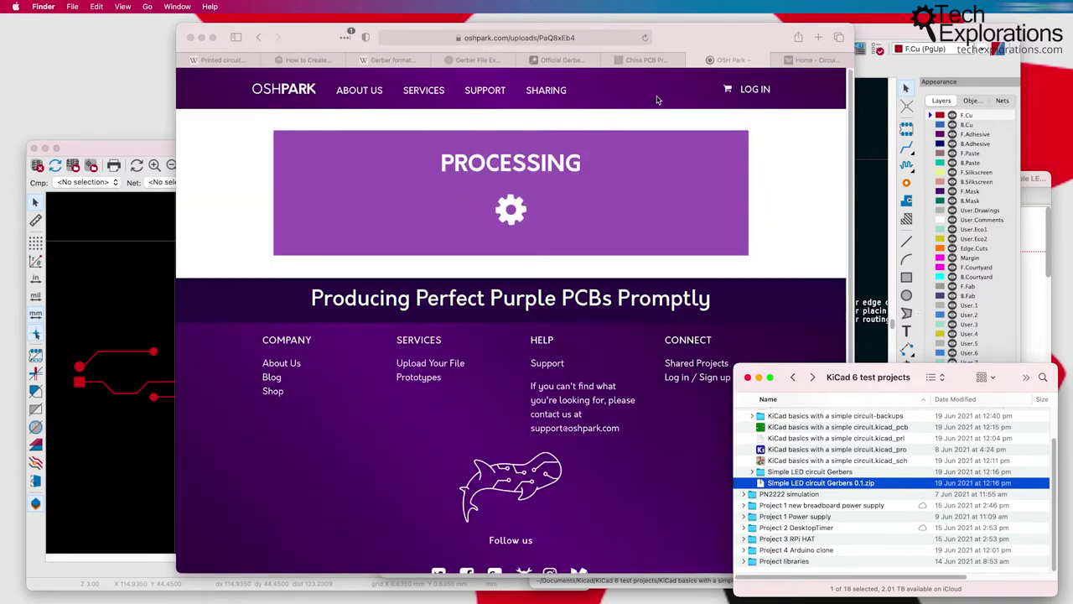
Step: Continue past the 2-layer board details, enter the contact e-mail address, and submit
click(720, 44)
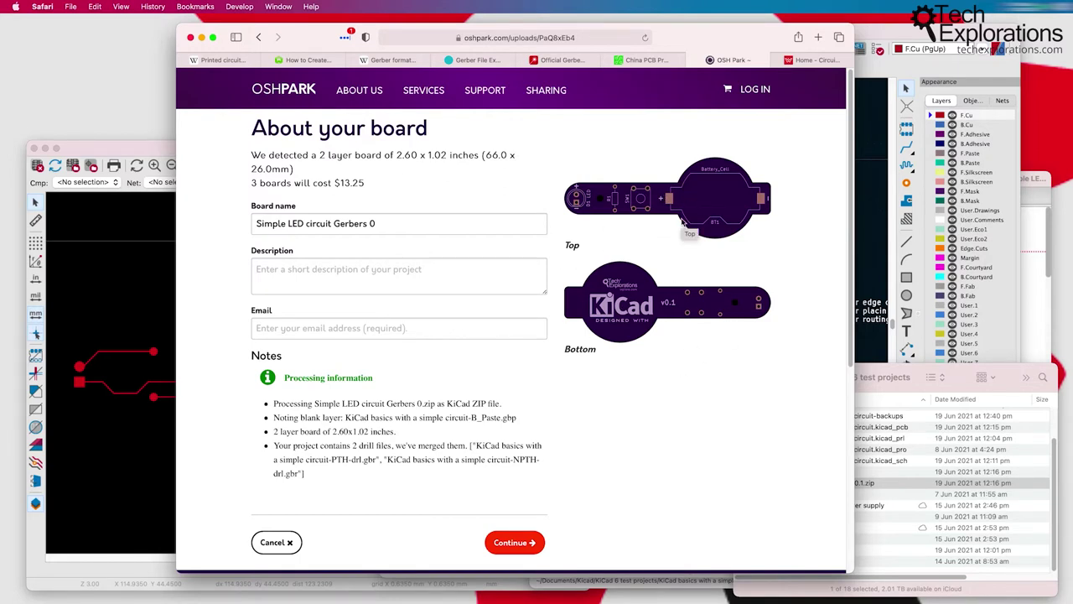
scroll(683, 221, down, 1)
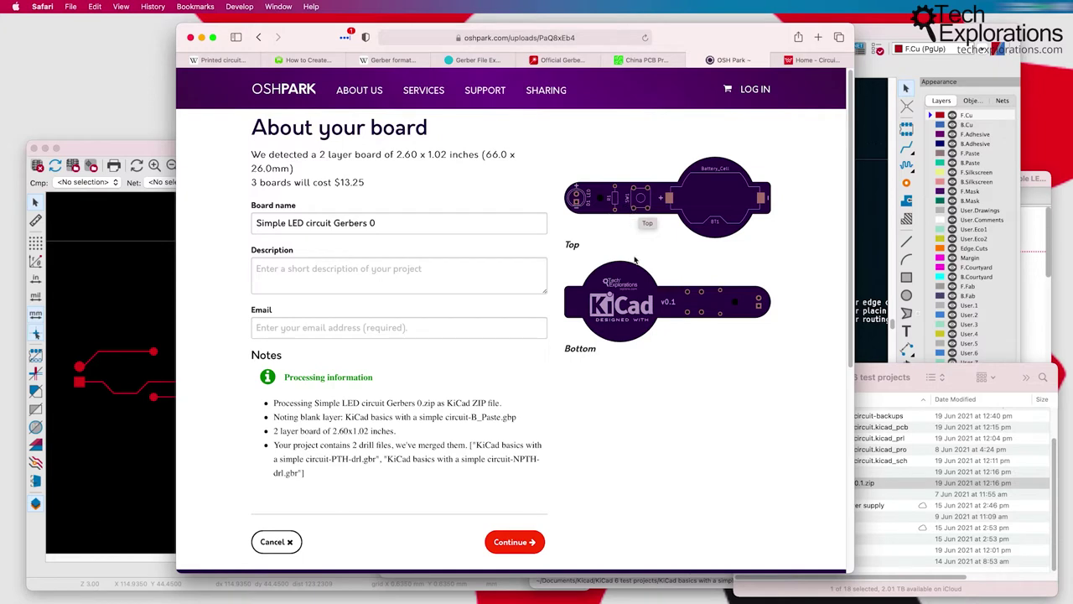
click(515, 541)
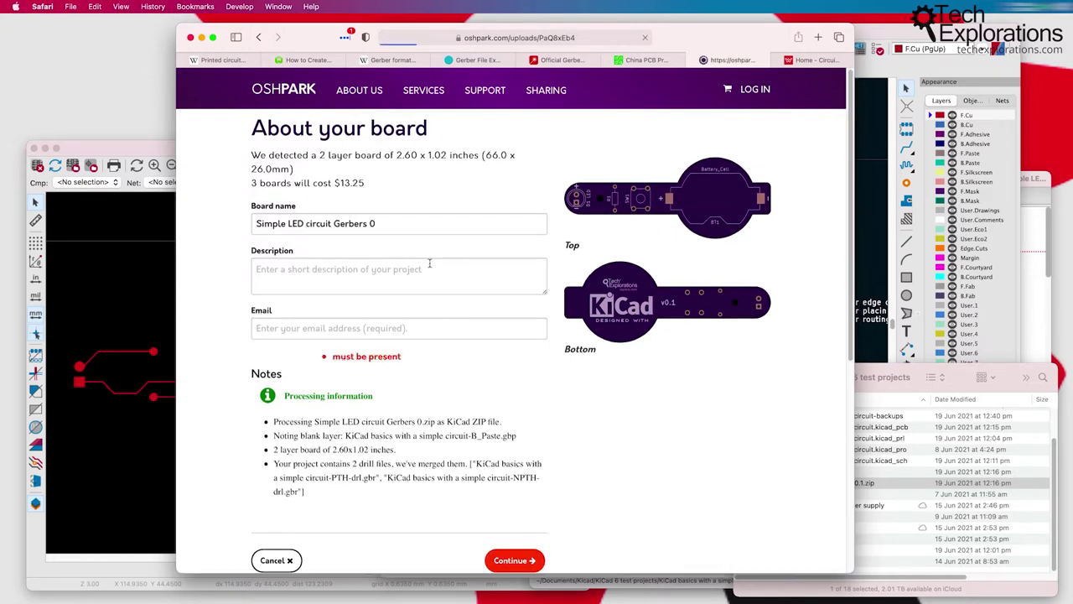
click(366, 332)
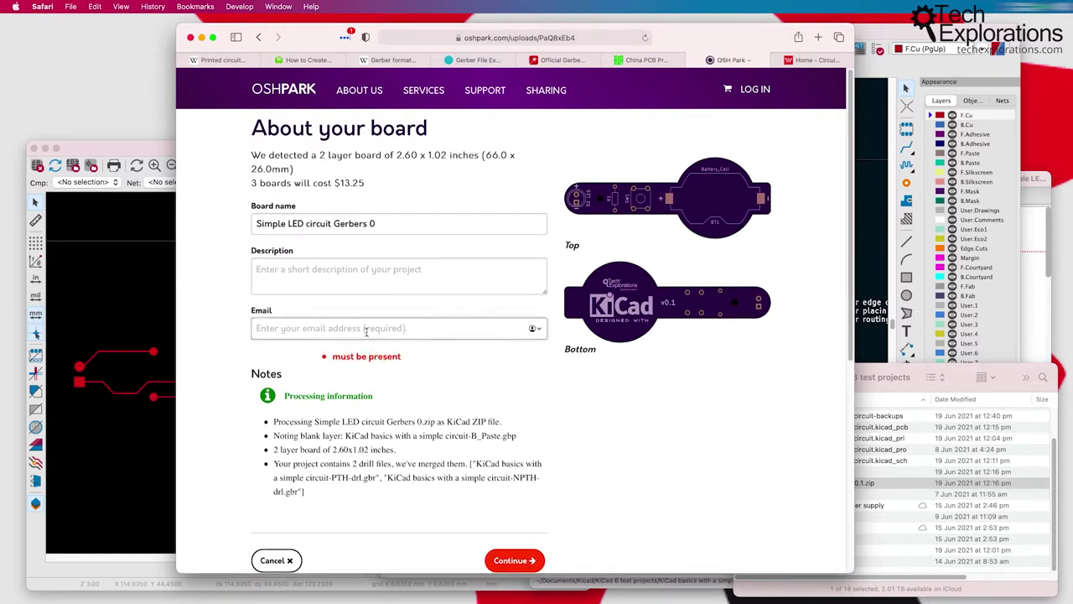
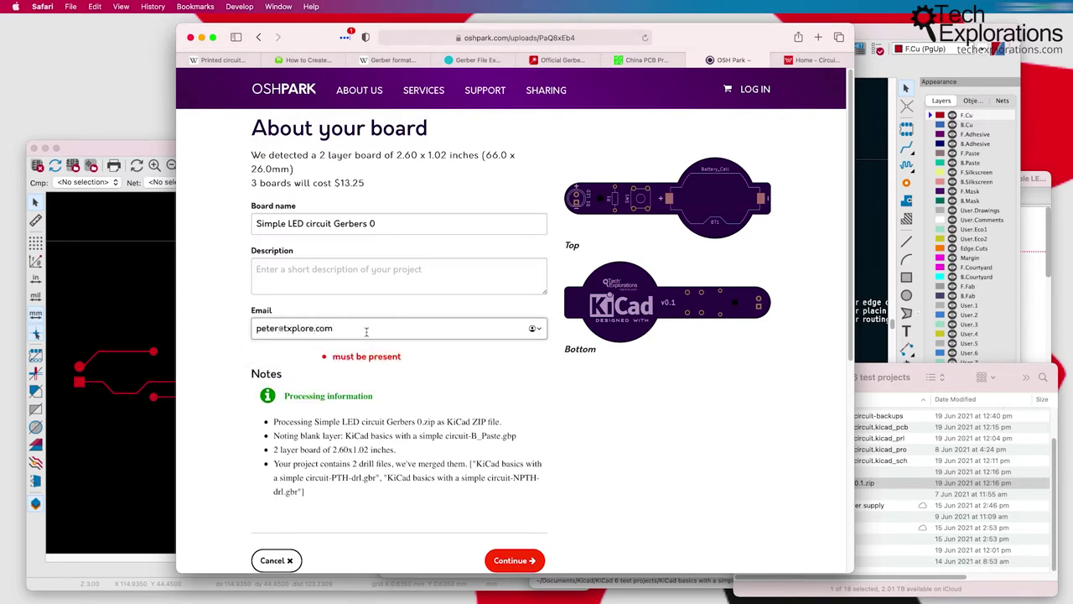
click(523, 559)
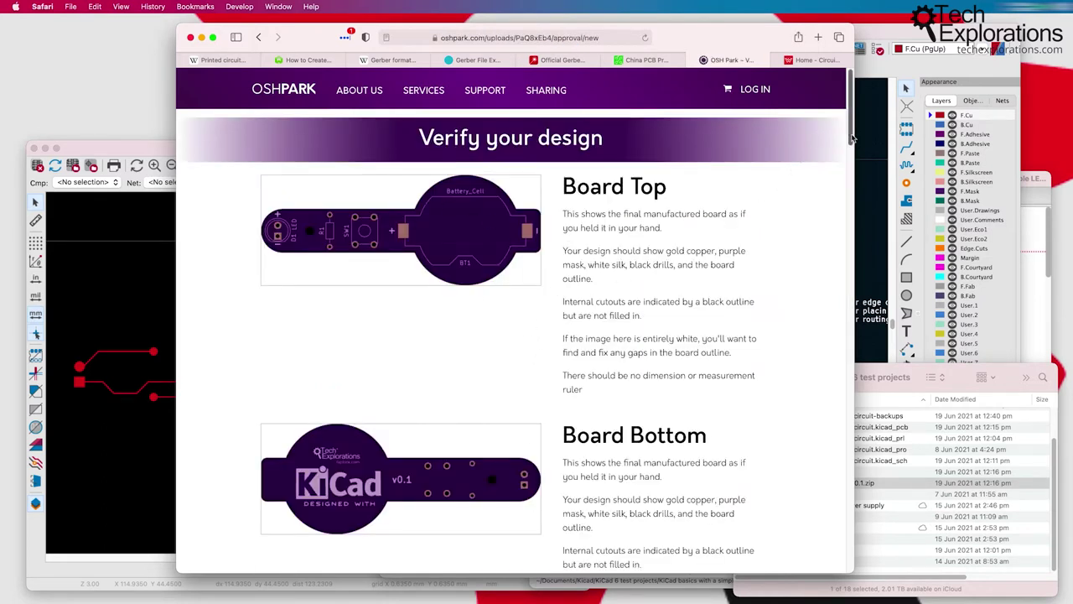
Step: Compare the front solder mask Gerber in Finder with OSH Park's top and bottom renders
click(890, 379)
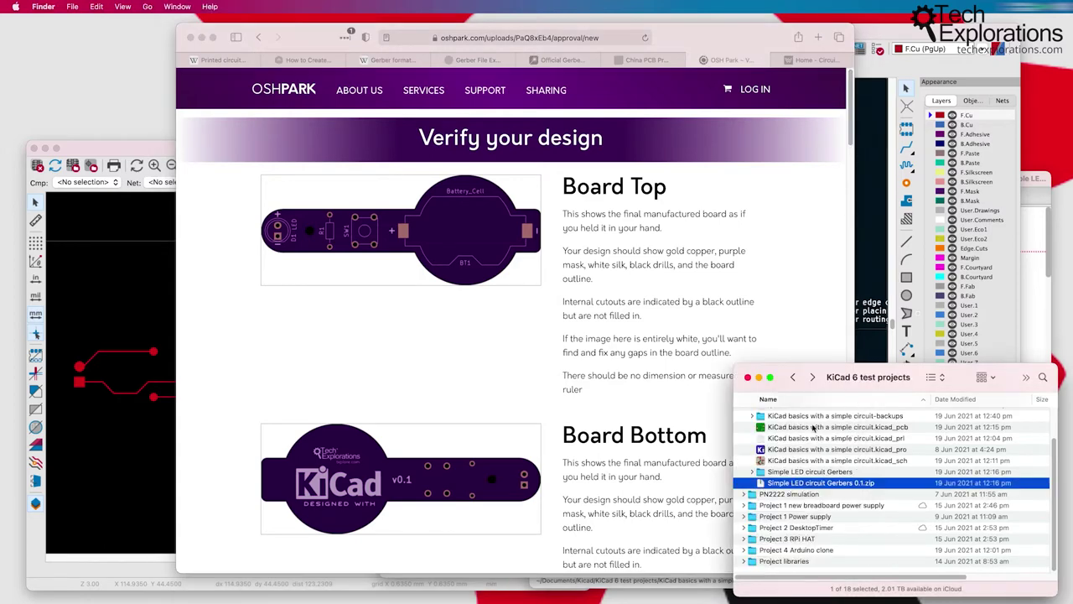
click(752, 472)
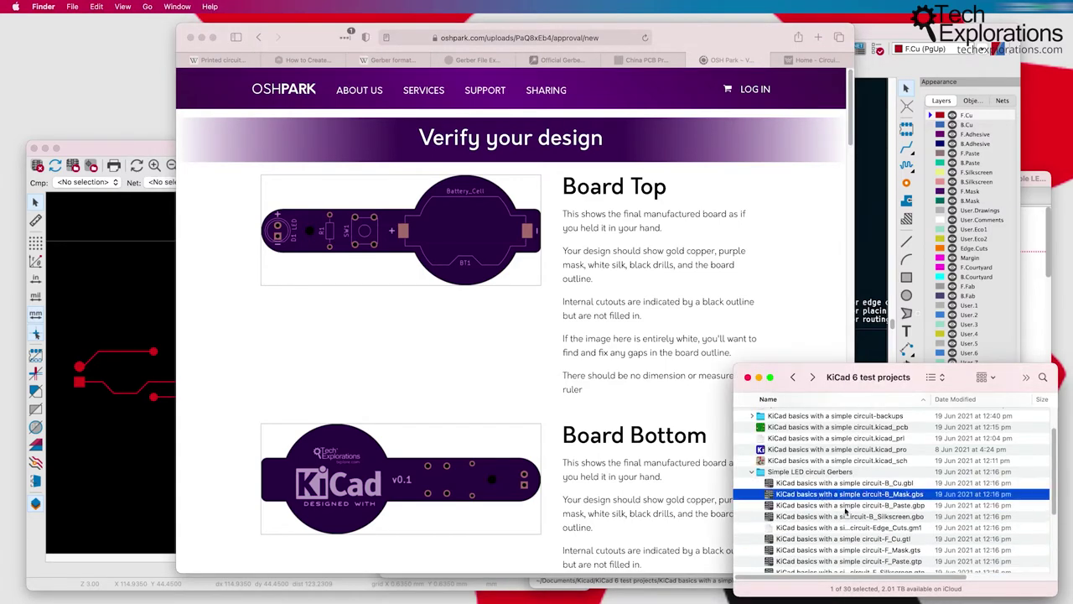
click(838, 550)
click(481, 422)
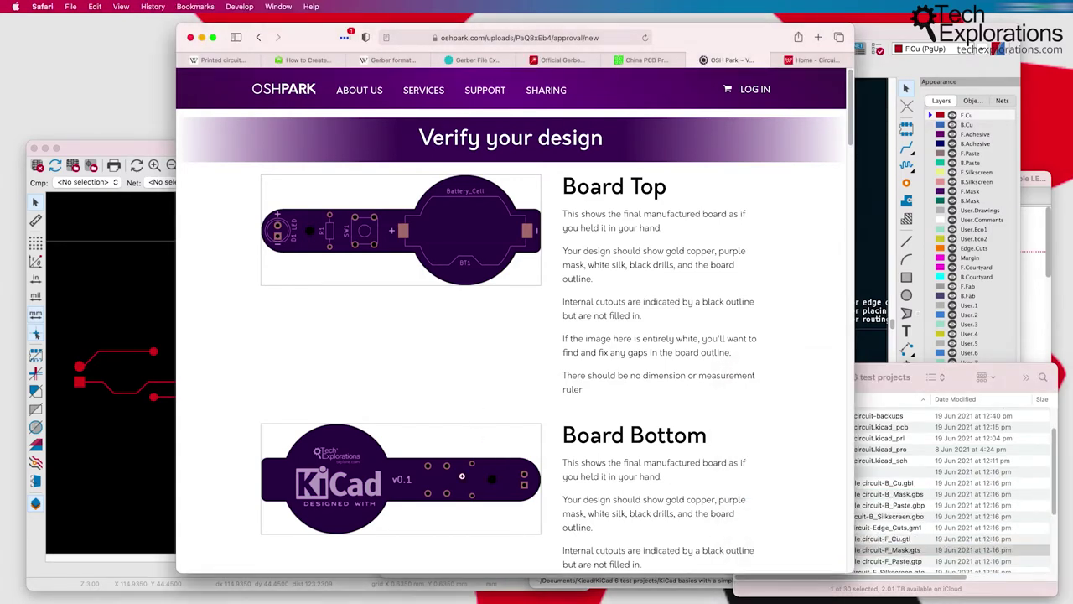
scroll(374, 463, down, 4)
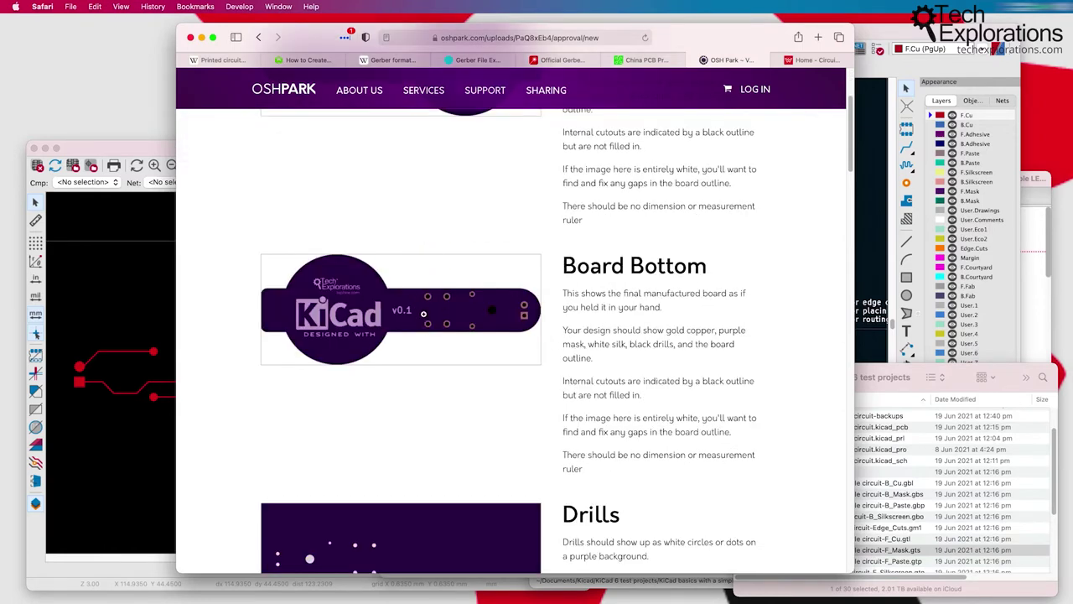
scroll(463, 329, down, 3)
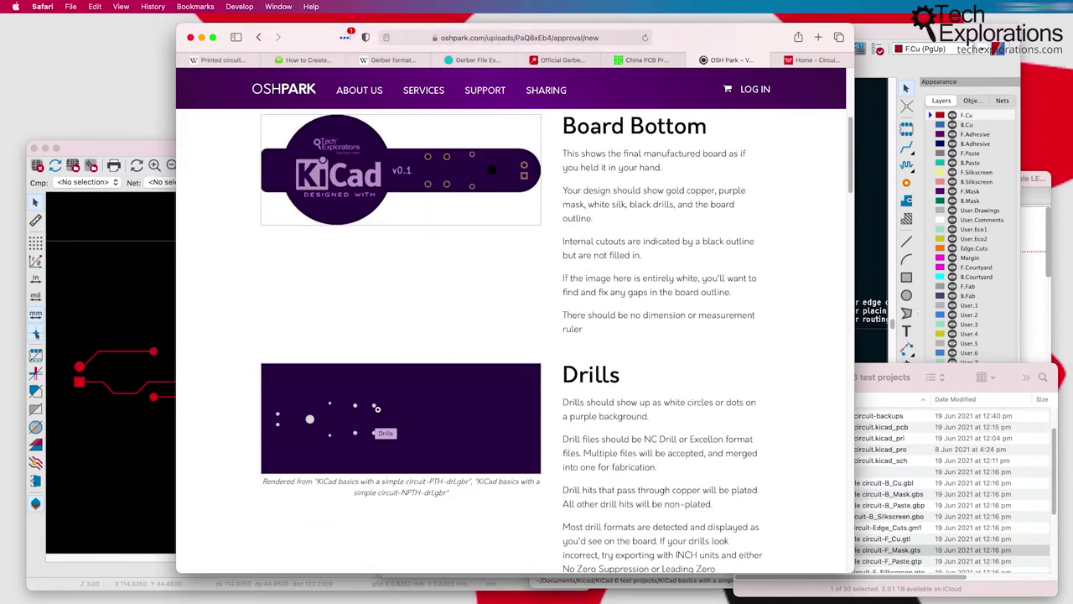
scroll(364, 173, up, 6)
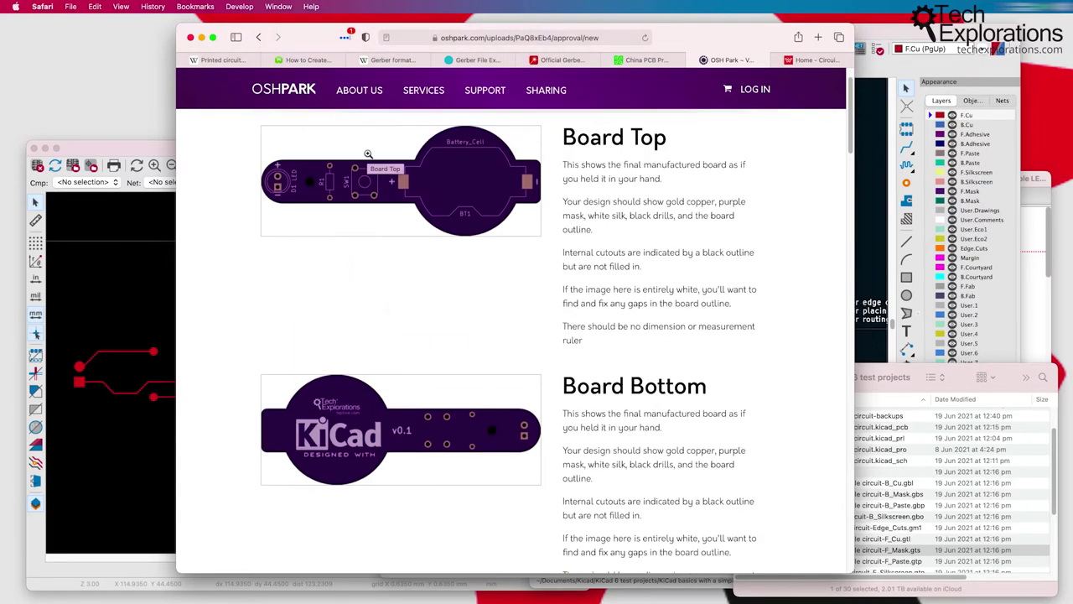
Step: Review the drill, mask and silkscreen previews, then approve the design with Order
scroll(394, 382, down, 7)
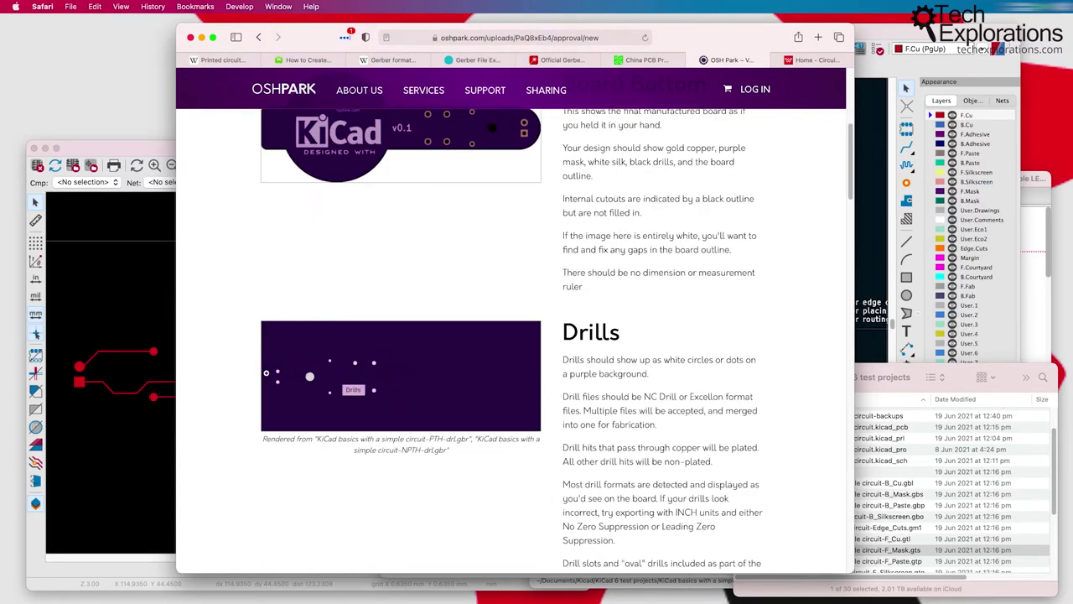
scroll(348, 377, down, 10)
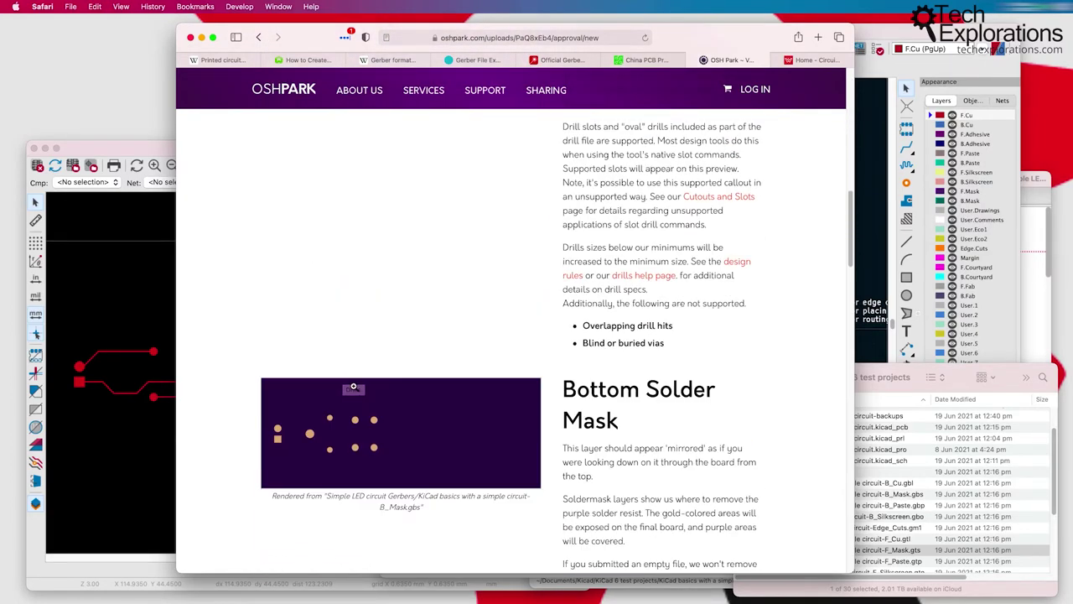
scroll(309, 310, down, 5)
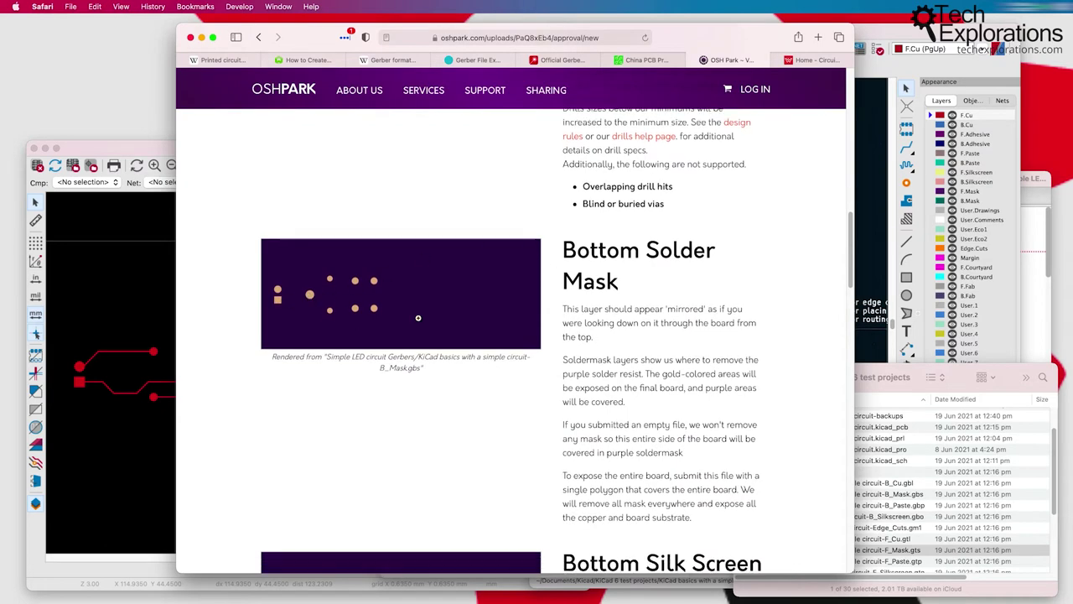
scroll(419, 336, up, 2)
scroll(498, 364, down, 4)
scroll(498, 364, down, 2)
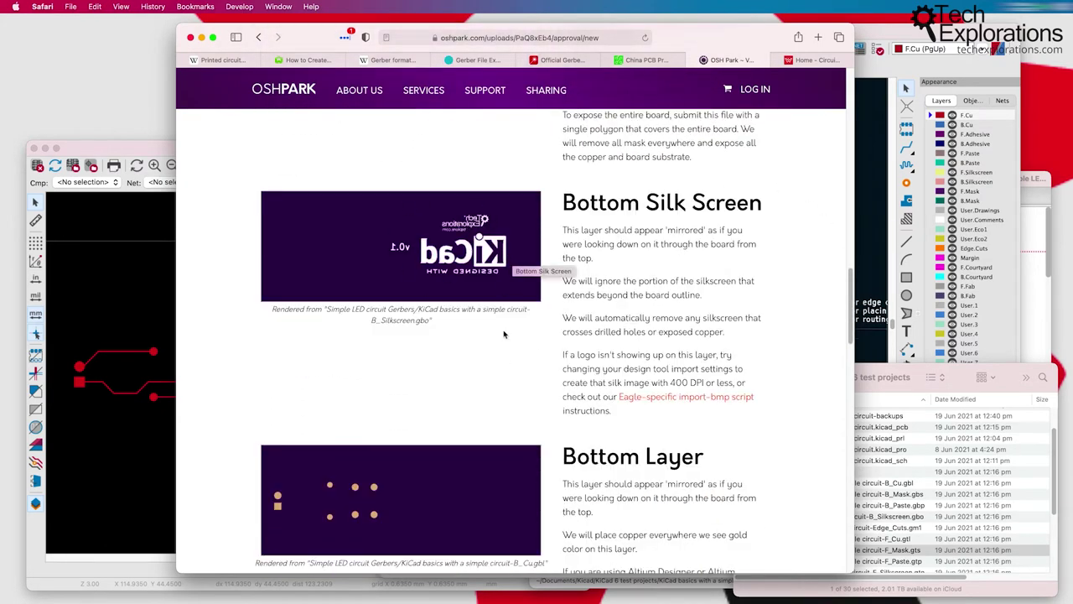
scroll(505, 332, down, 15)
scroll(505, 332, down, 15)
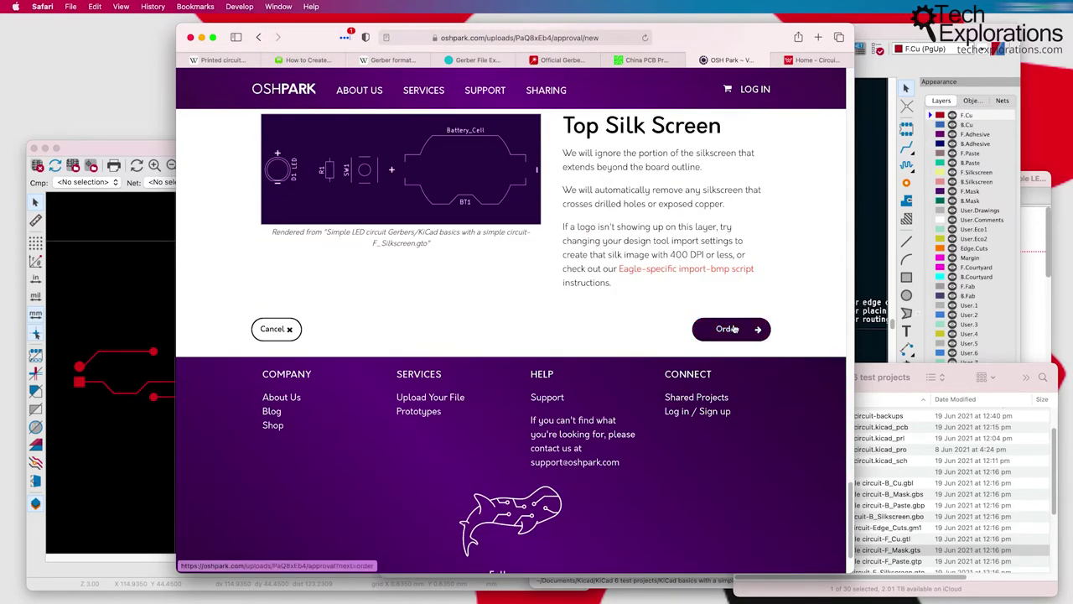
click(732, 329)
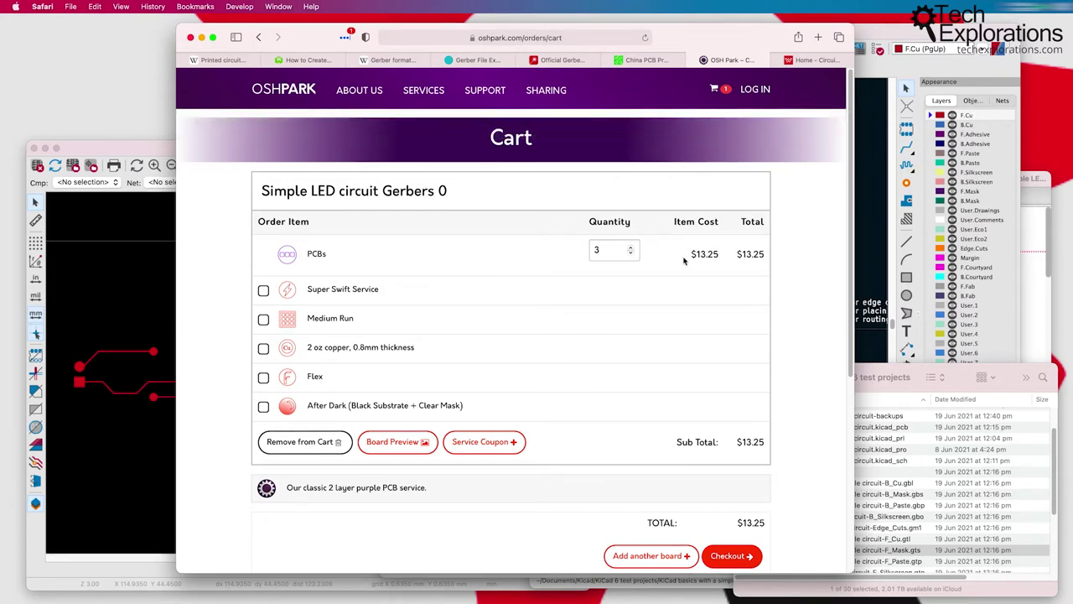
Step: Highlight the $13.25 cost of the 3-board Simple LED circuit Gerbers 0 order
drag(693, 253, 733, 279)
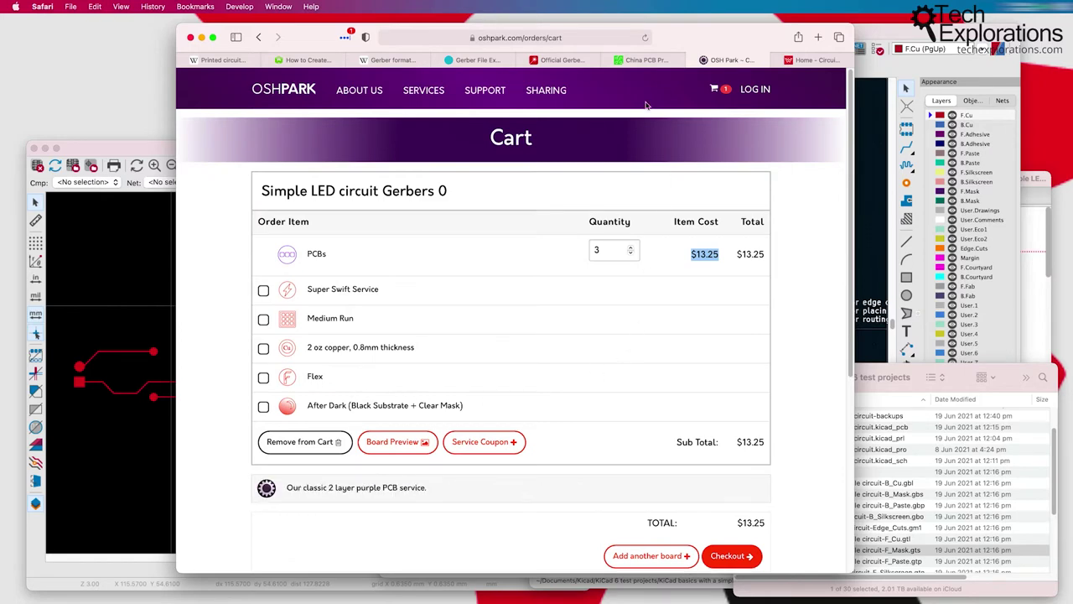
Step: Read the board size from the layout and enter length 66.04 and width 25.95 in PCBWay's quote form
click(641, 60)
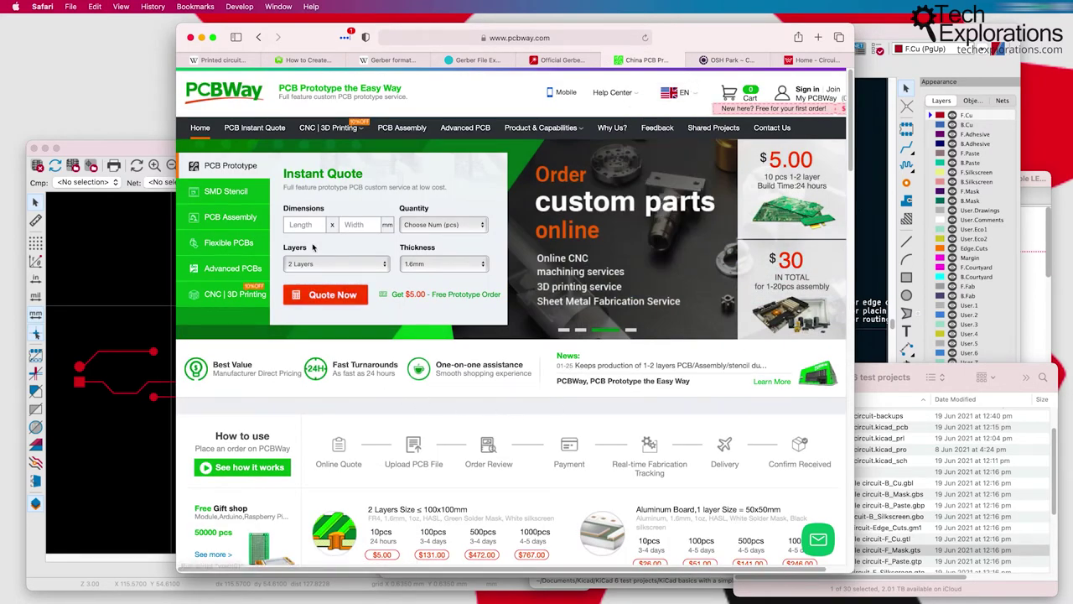
drag(701, 42, 571, 35)
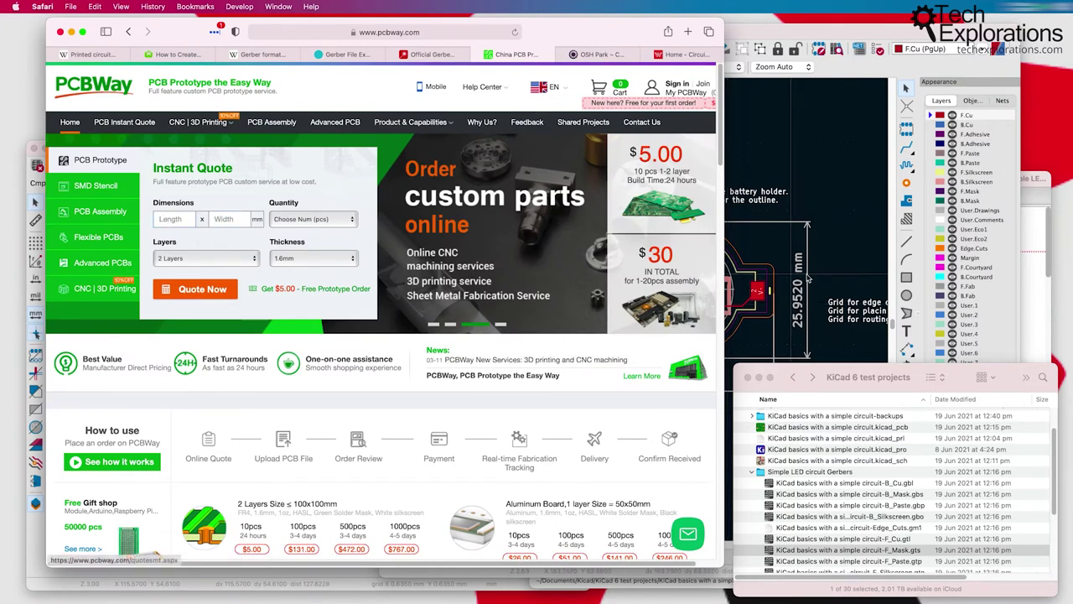
click(829, 276)
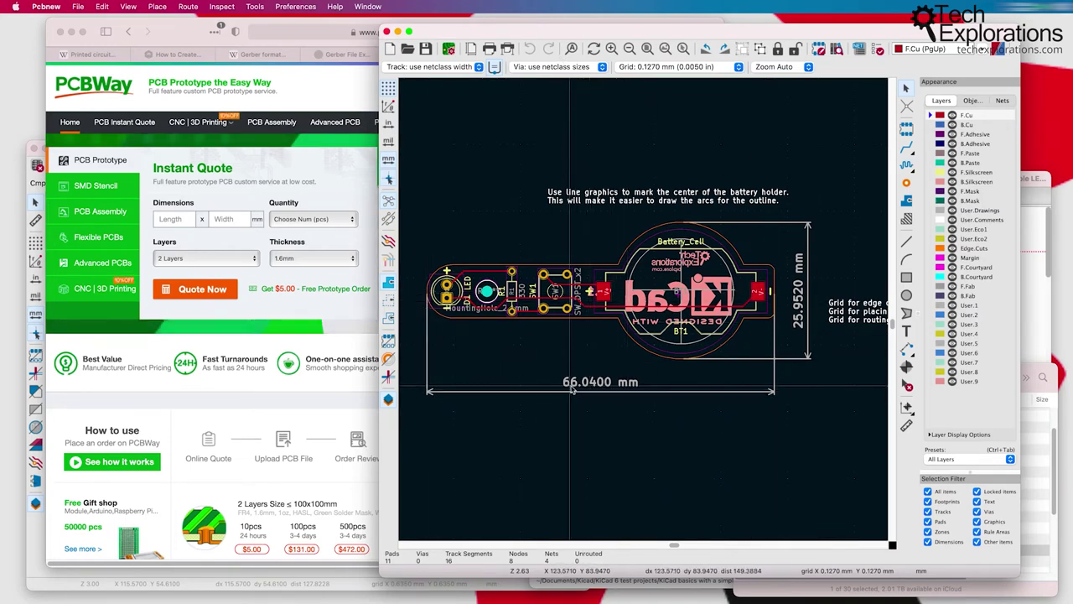
click(176, 220)
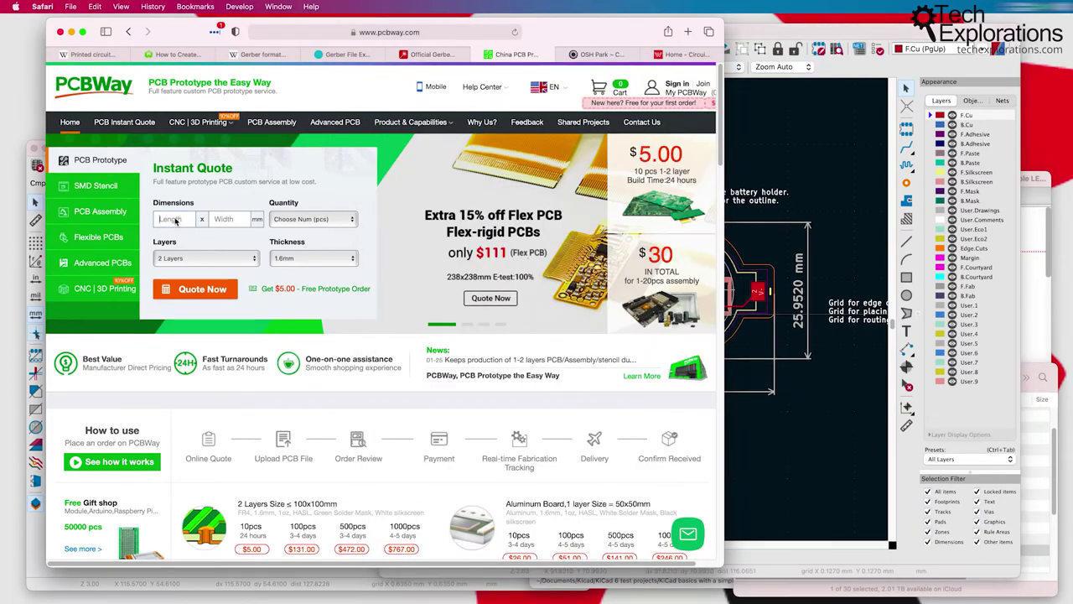
text(66.0)
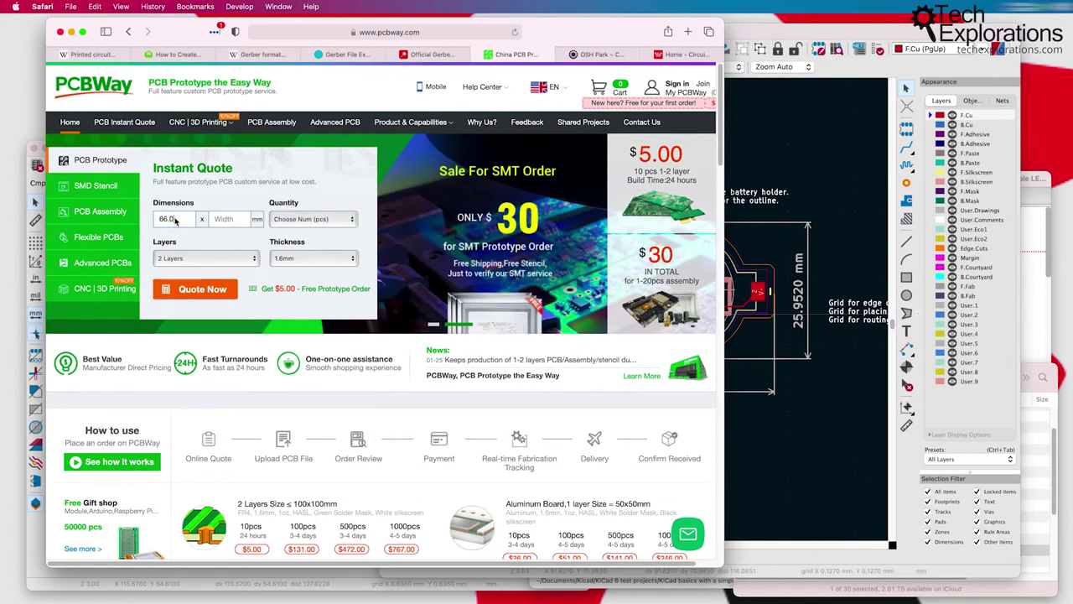
text(4)
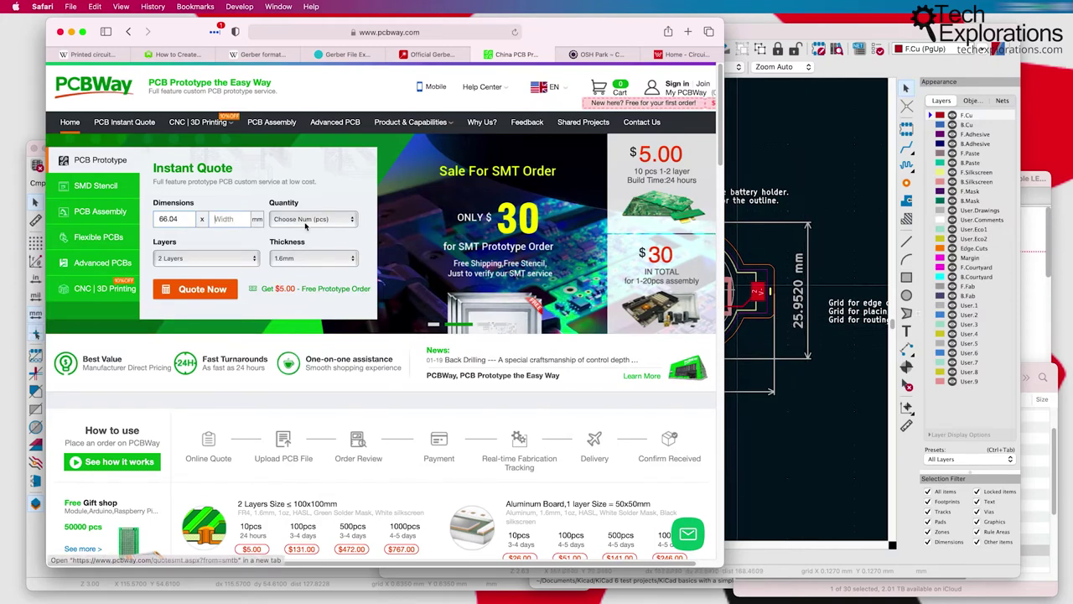
click(225, 219)
text(25.95)
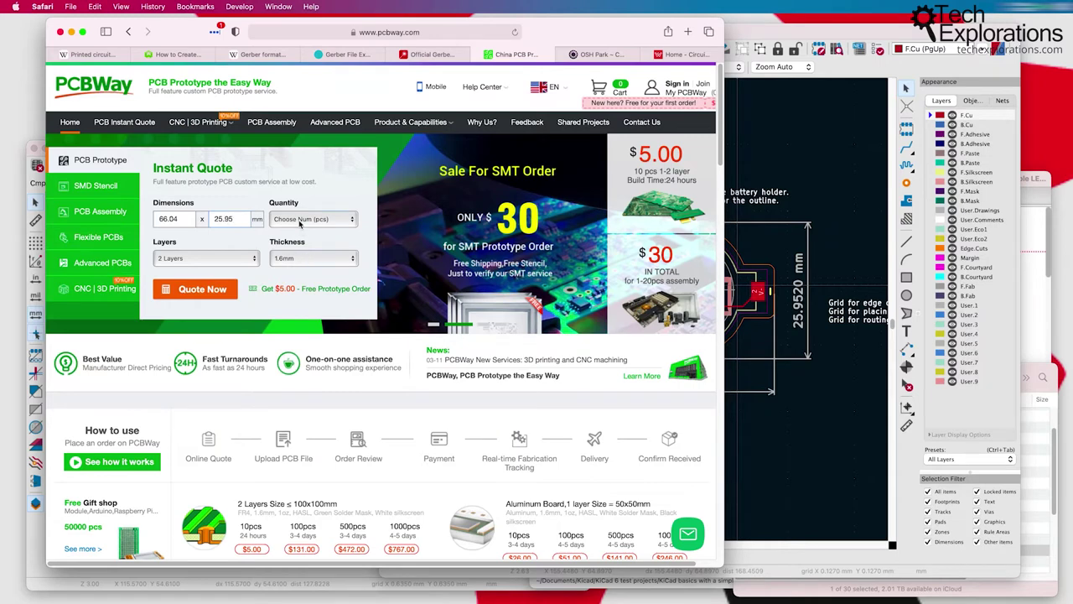
Step: Choose quantity 5 and 2 Layers, then request the instant quote
click(312, 219)
click(302, 227)
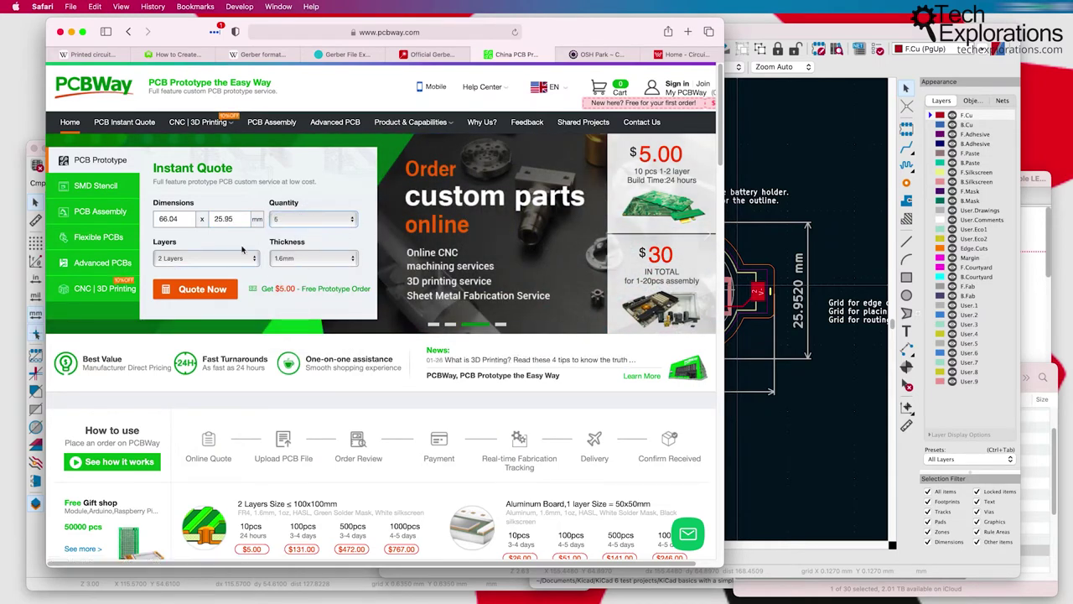
click(200, 258)
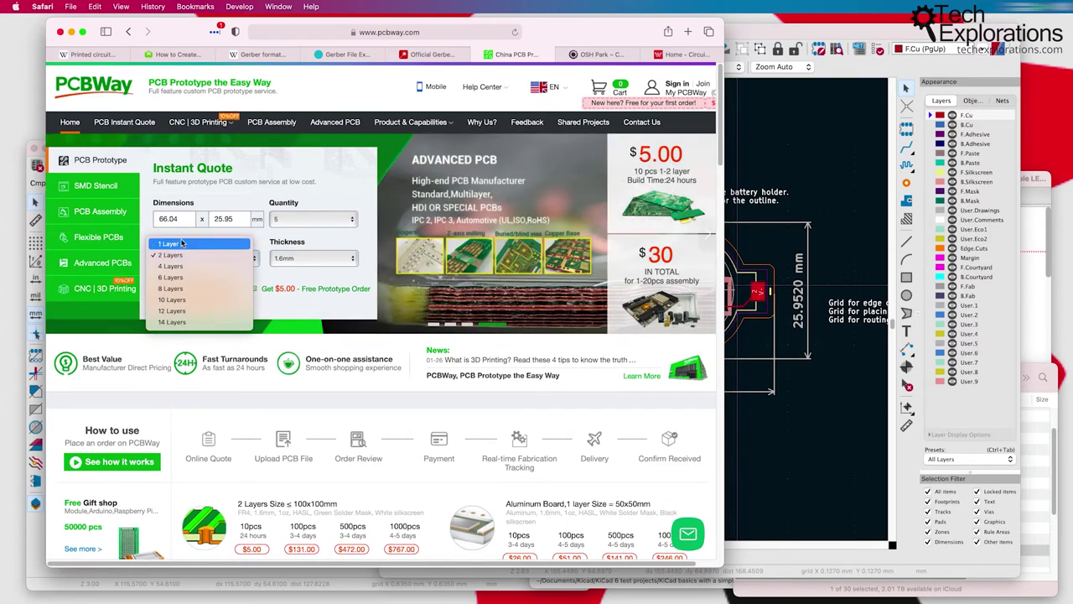
click(263, 260)
click(245, 258)
click(156, 249)
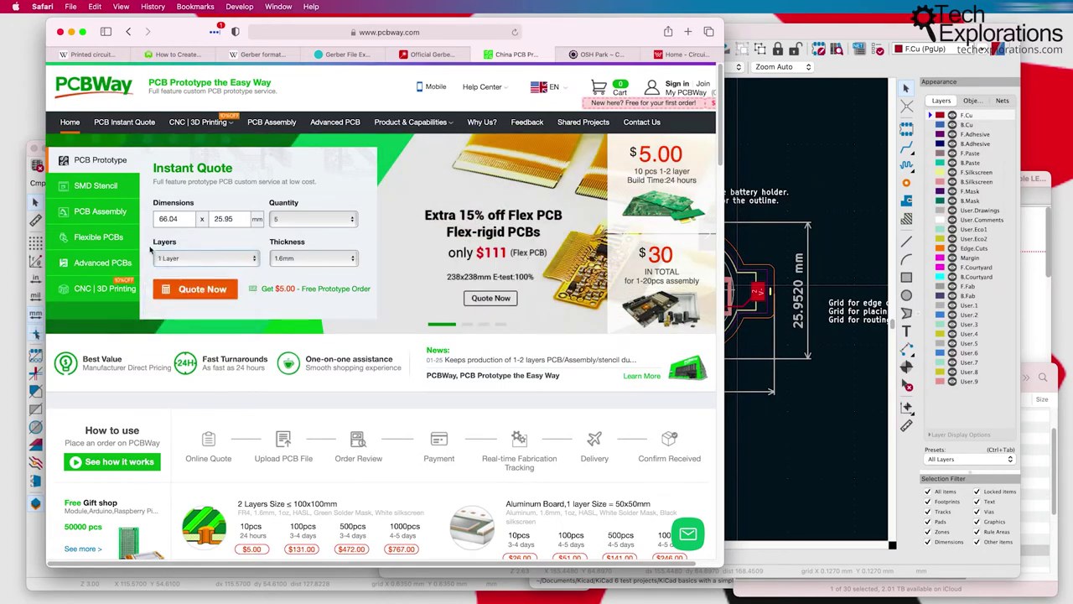
click(175, 259)
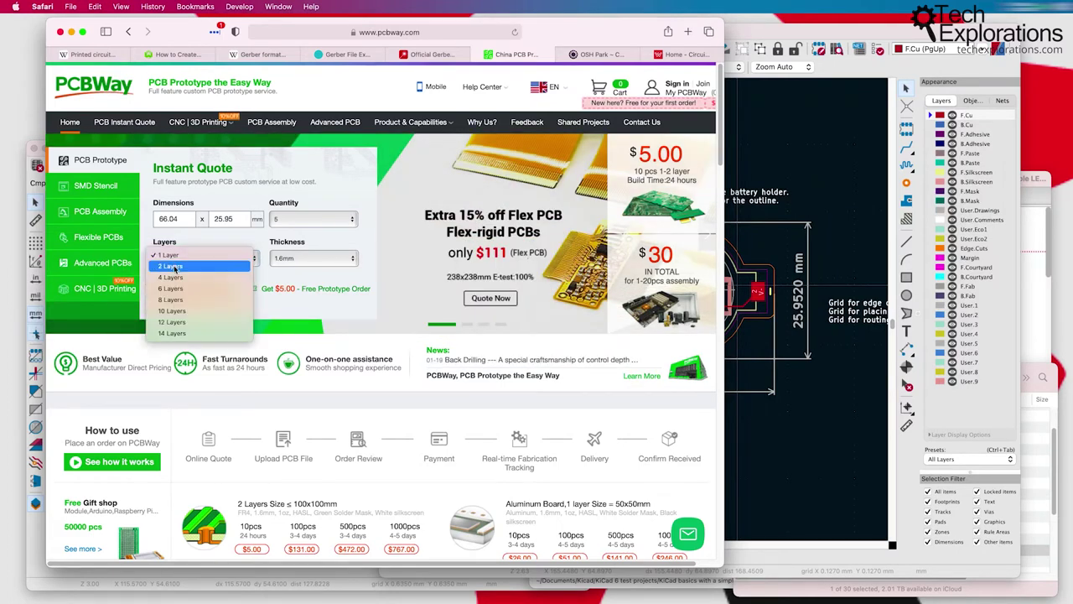
click(177, 269)
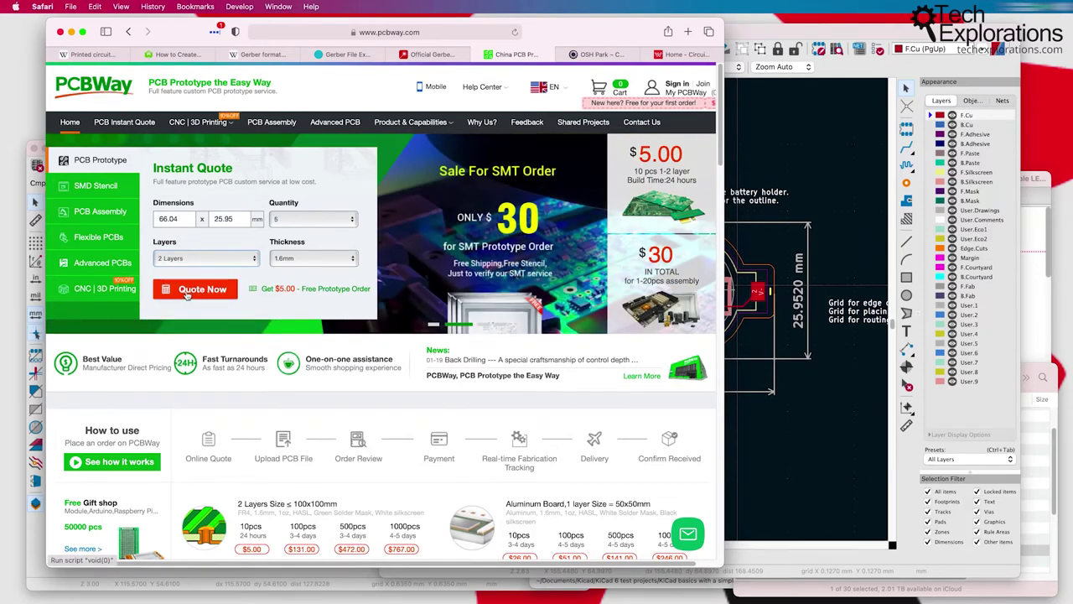
click(187, 293)
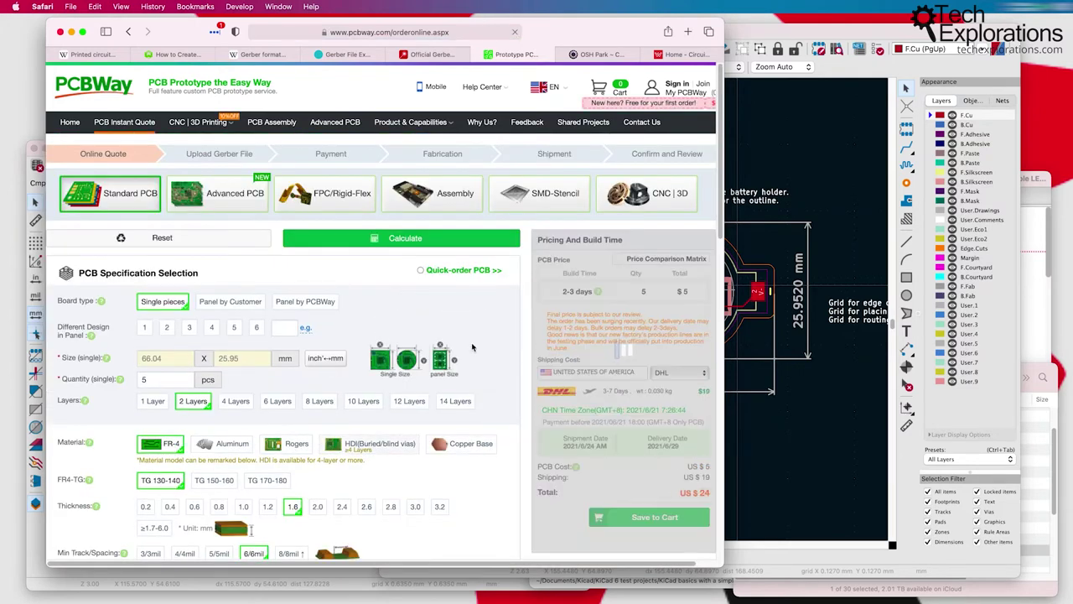
Step: Scroll through PCBWay's PCB Specification form: FR-4, 6/6 mil tracks, 0.3 mm holes, $24 total
scroll(474, 347, down, 2)
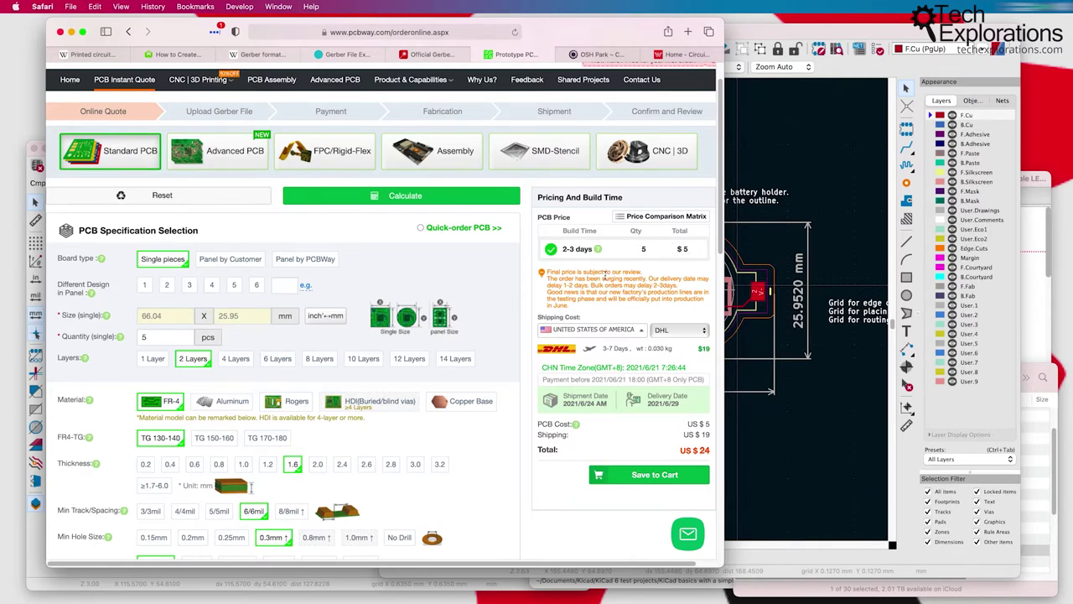
scroll(340, 266, down, 1)
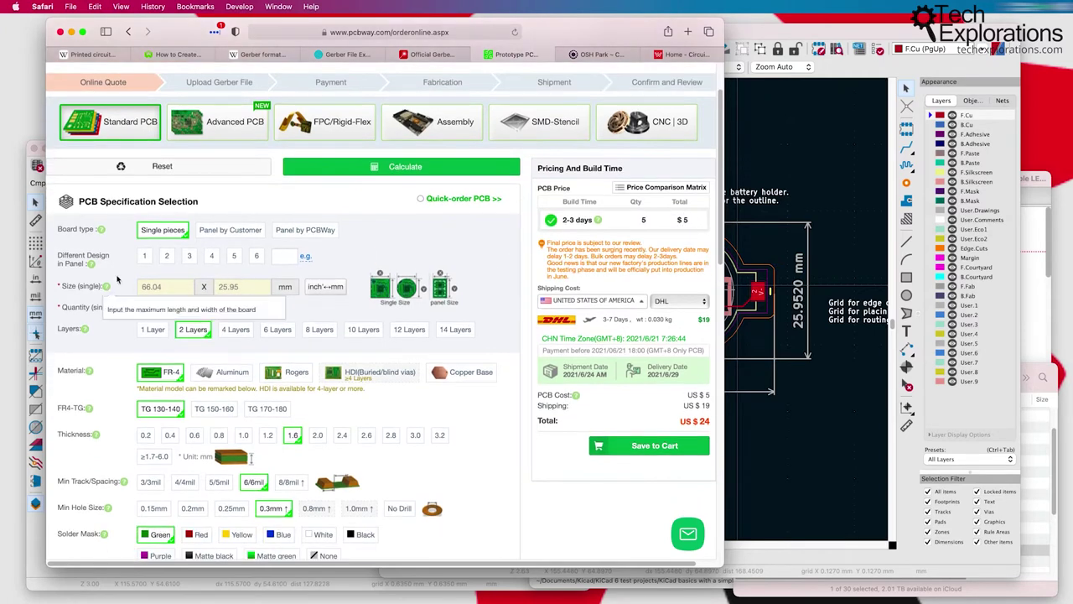
scroll(428, 267, down, 1)
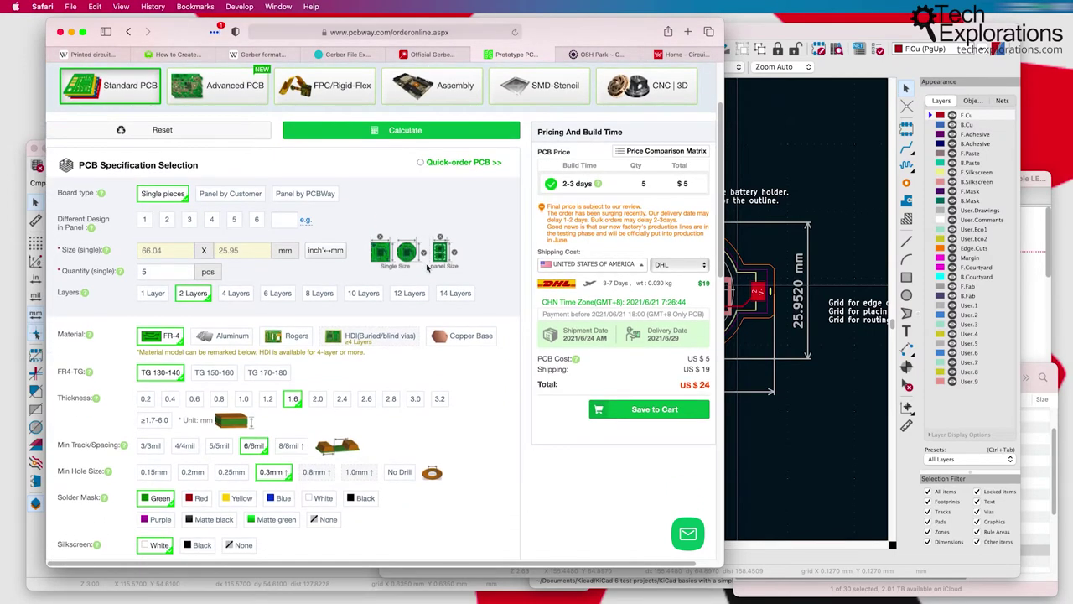
scroll(427, 267, down, 1)
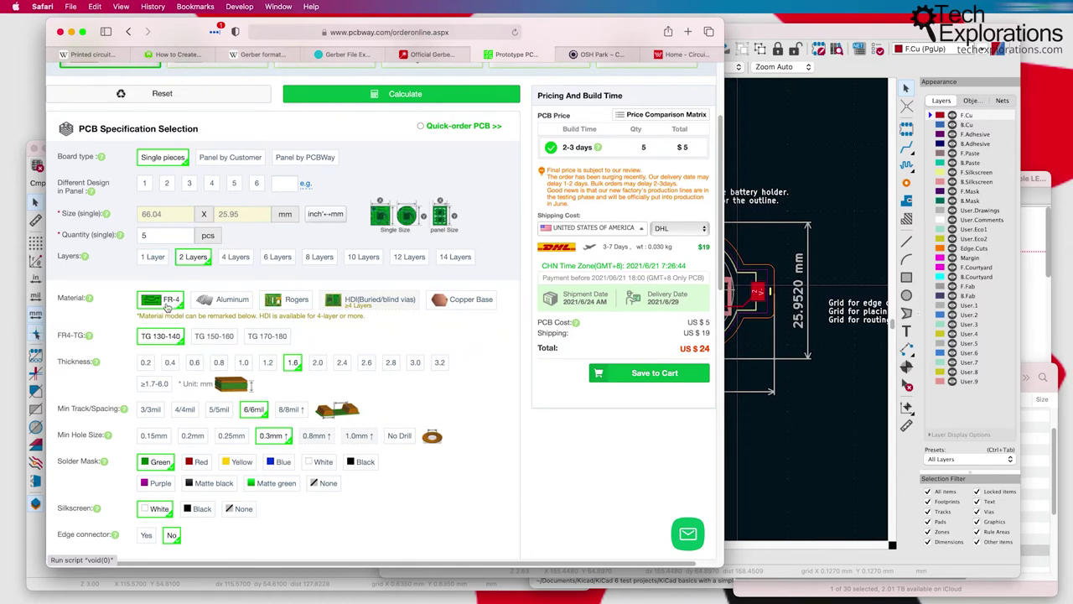
Step: Compare Aluminum with FR-4 board material, settling back on FR-4
click(230, 302)
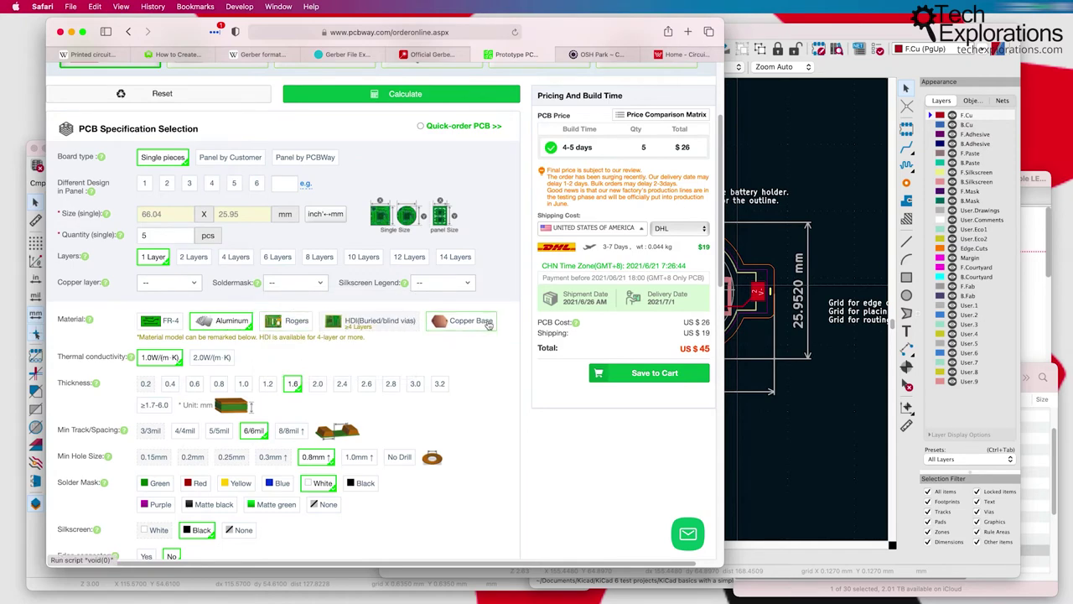
click(150, 321)
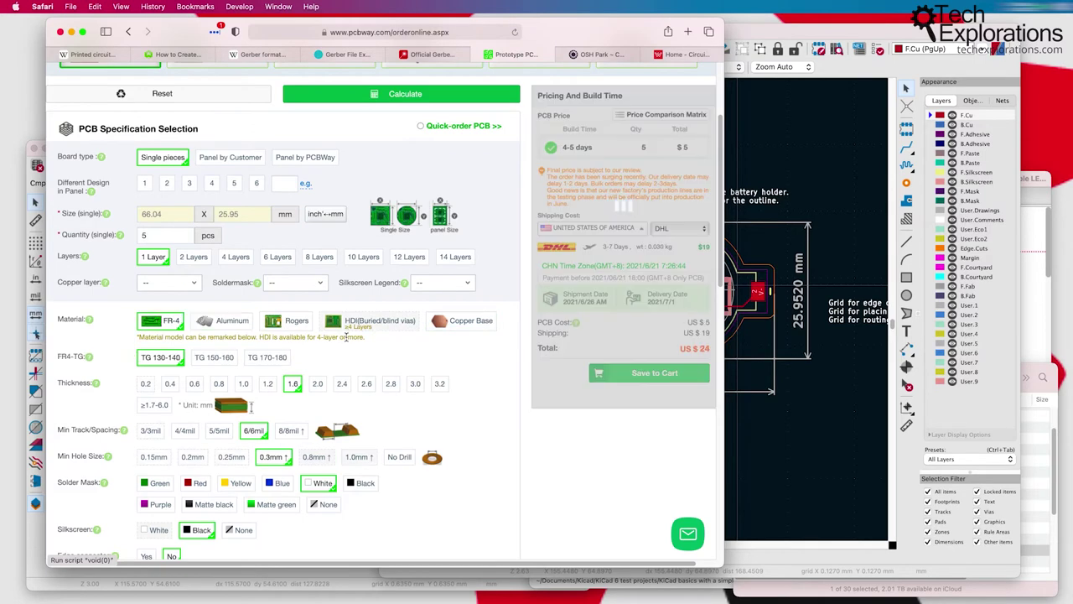
scroll(83, 307, down, 2)
Step: Compare the FR4-TG 150-160 rating with TG 130-140, keeping TG 130-140
mouse_move(89, 306)
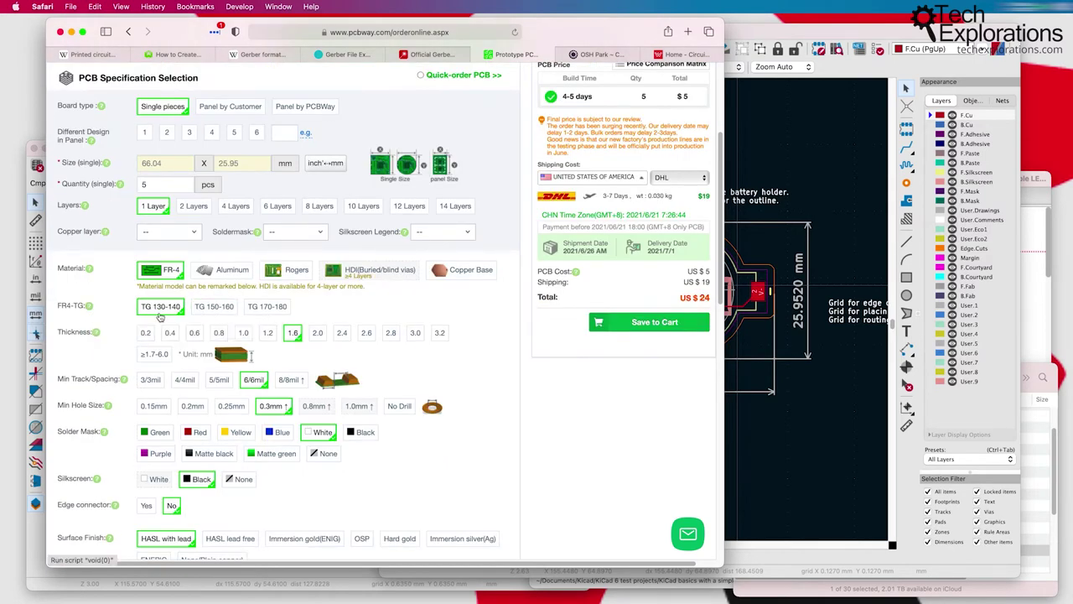
click(214, 306)
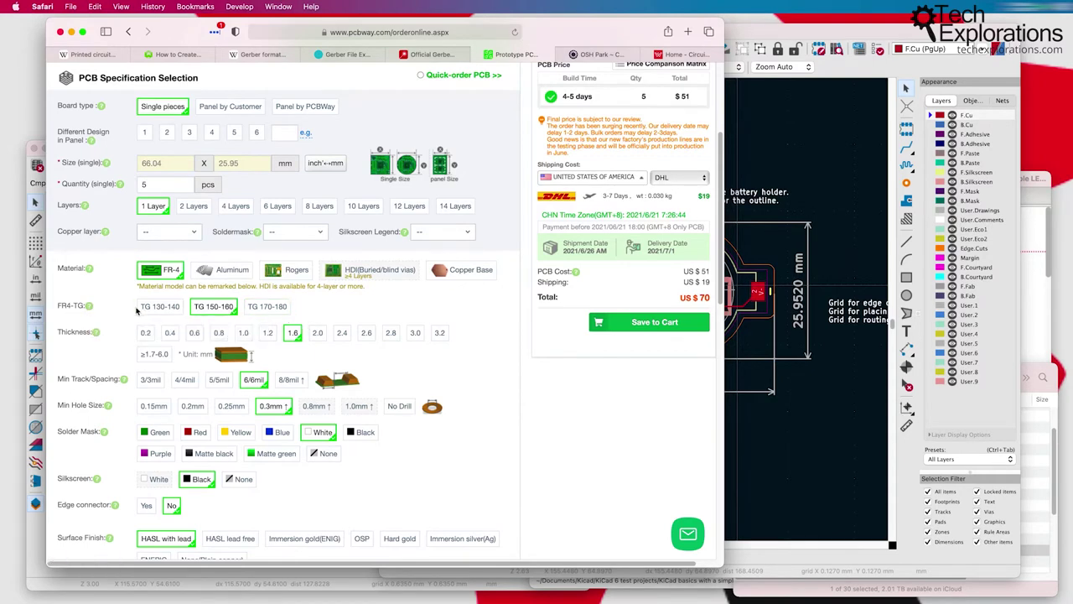
click(155, 308)
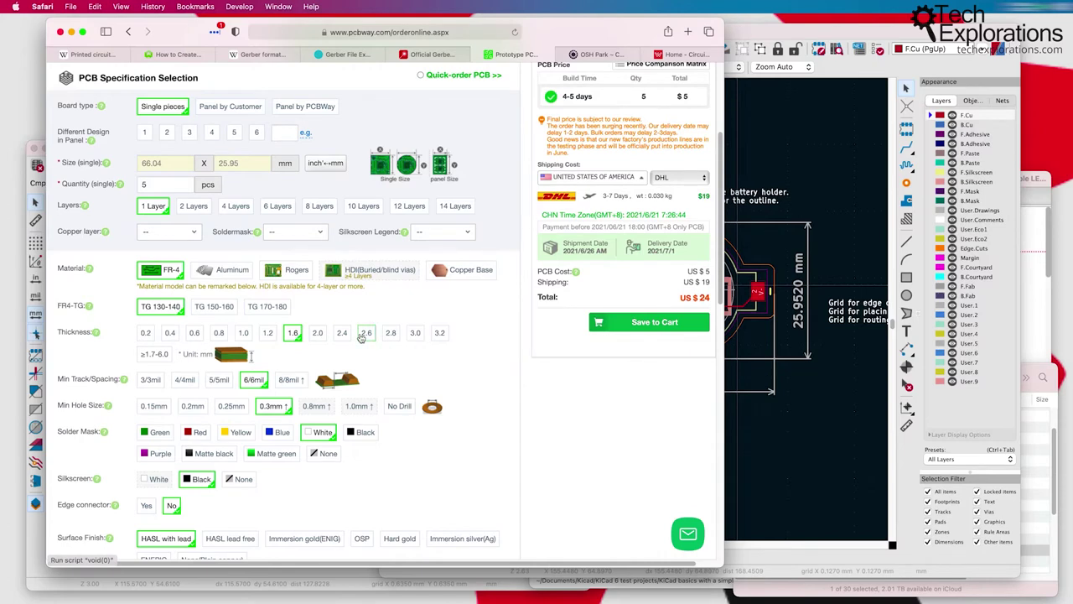
scroll(362, 335, down, 2)
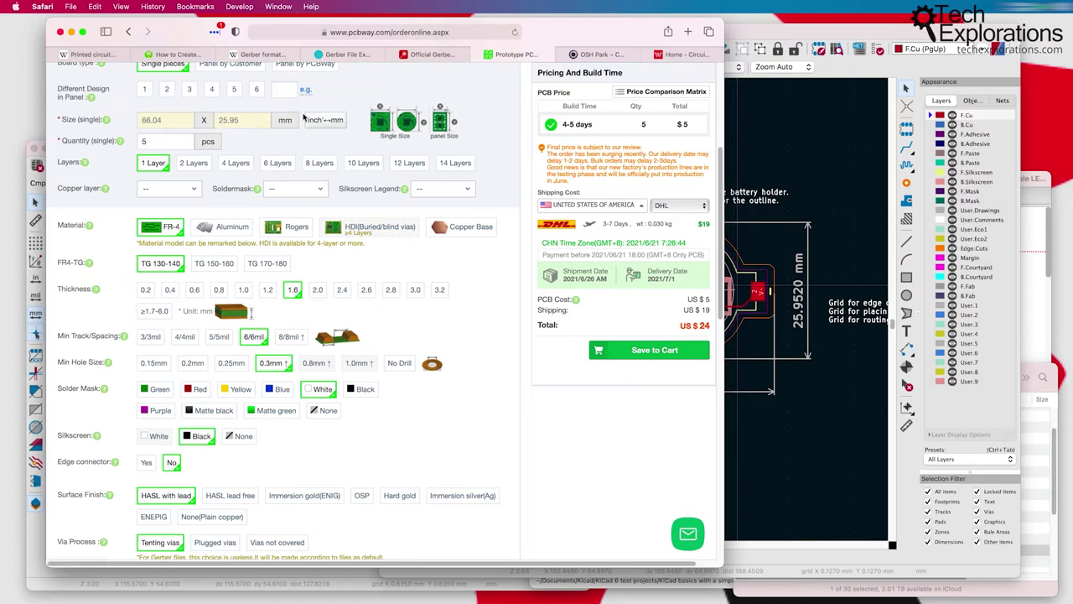
Step: Check the soldermask side options and try board thicknesses of 0.2, 0.8 and 1.2 mm
click(315, 192)
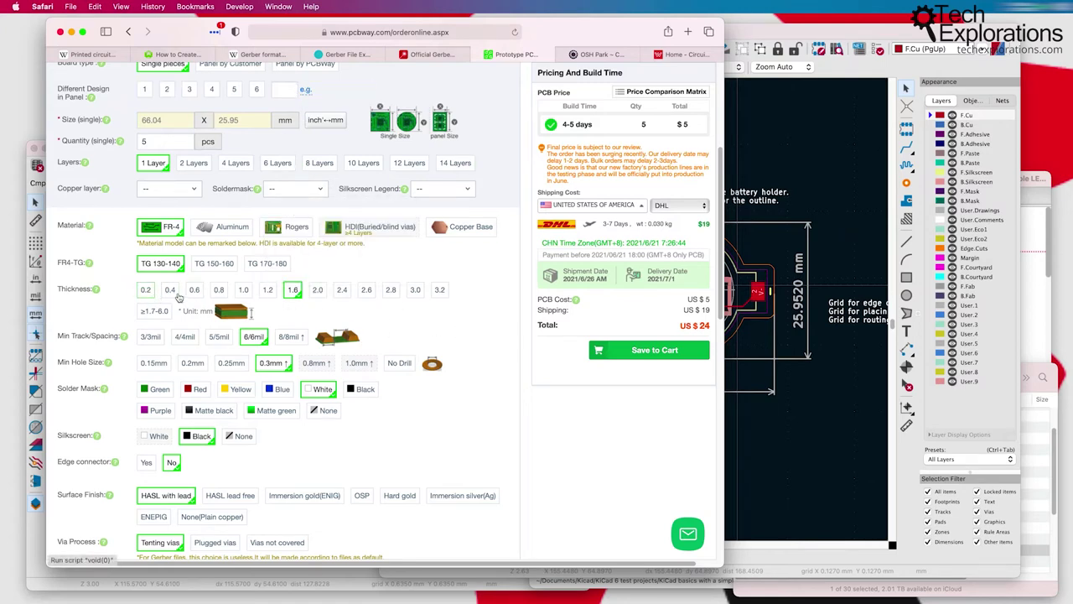
click(146, 290)
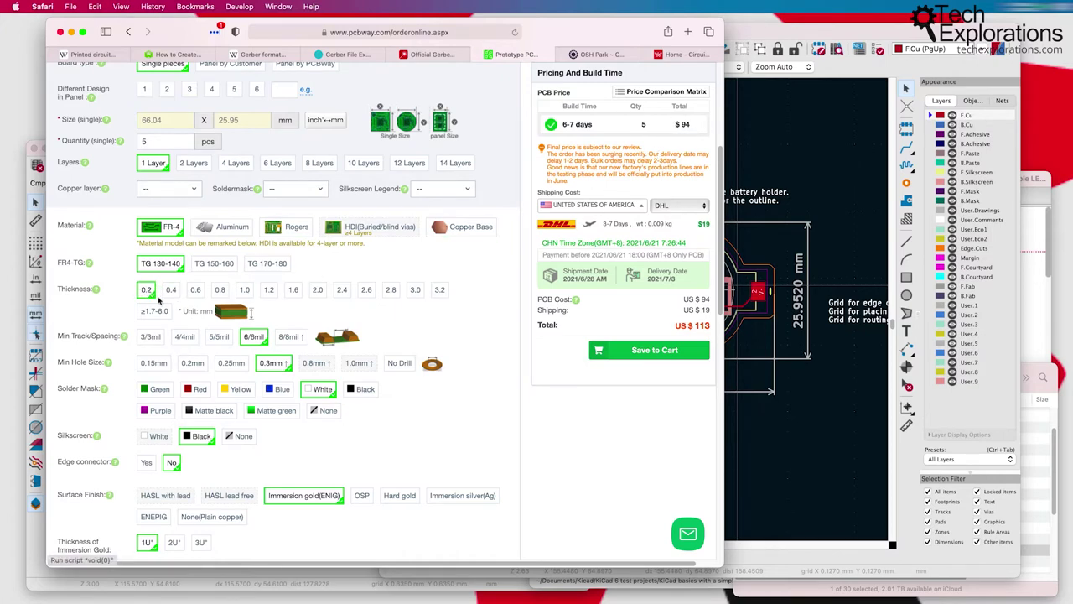
click(220, 290)
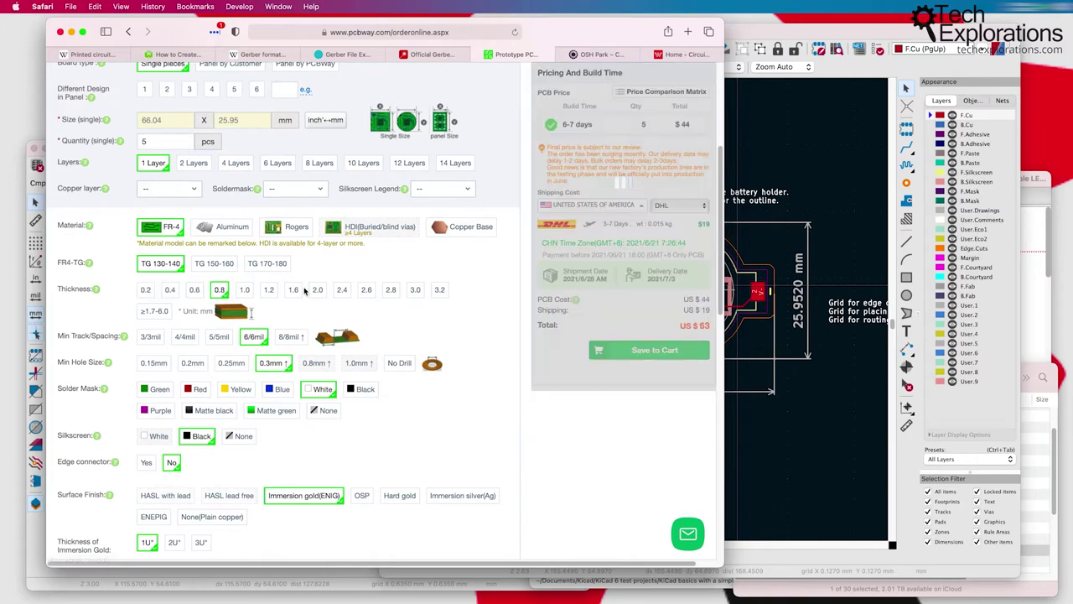
click(269, 290)
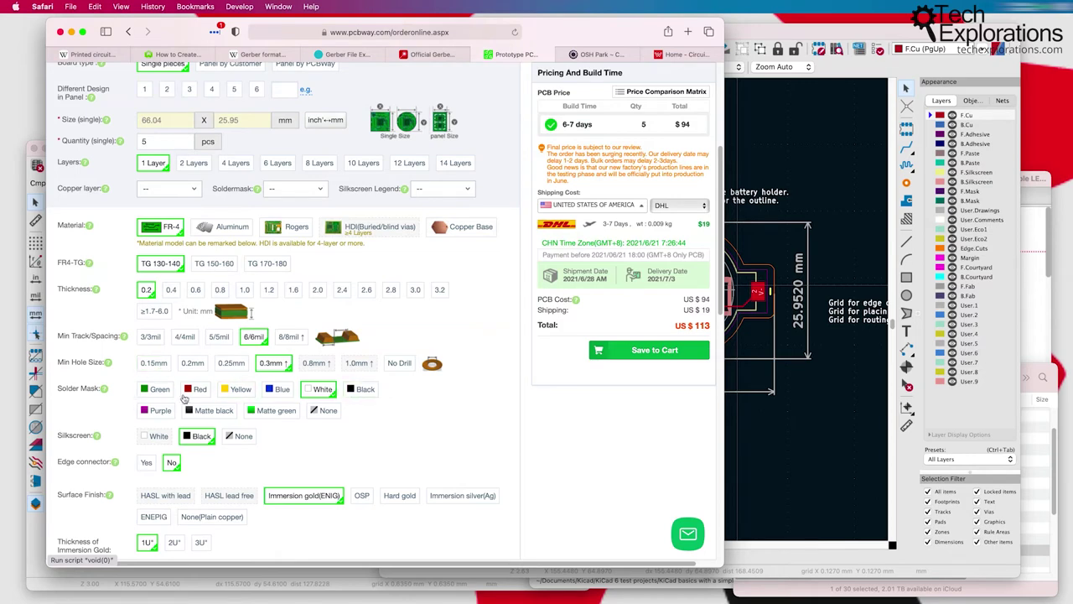
Step: Choose a red solder mask and look over the remaining fabrication options
click(191, 390)
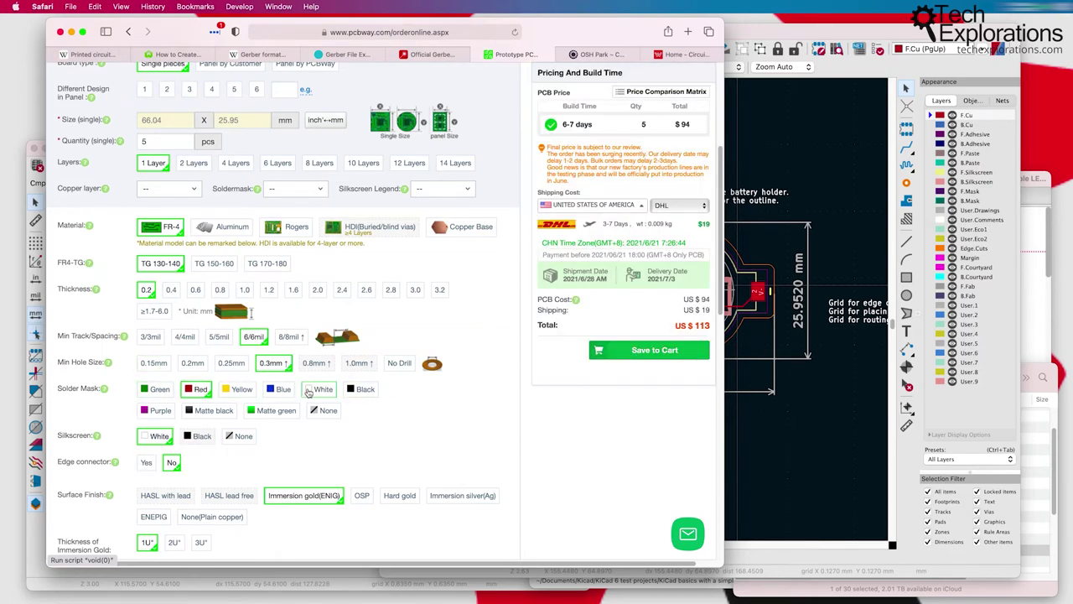
scroll(207, 453, down, 1)
scroll(207, 452, down, 5)
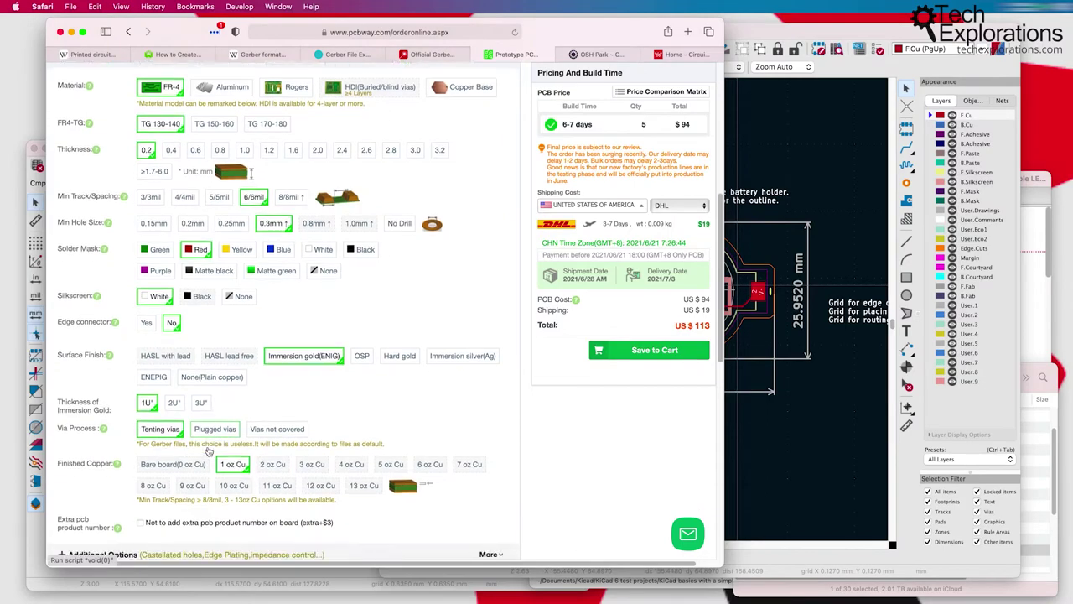
scroll(210, 450, up, 10)
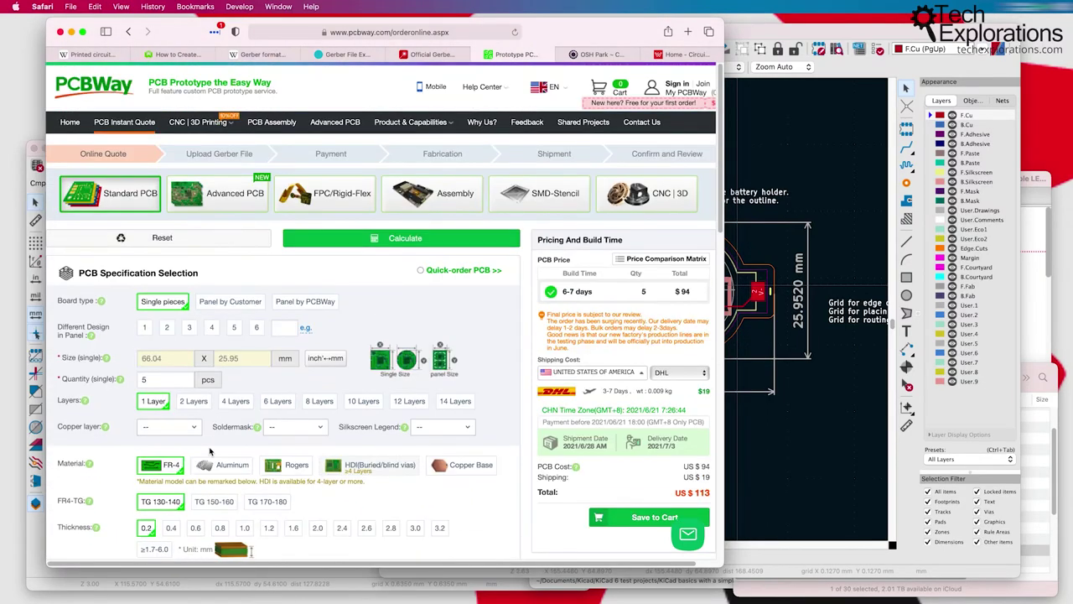
scroll(209, 450, down, 4)
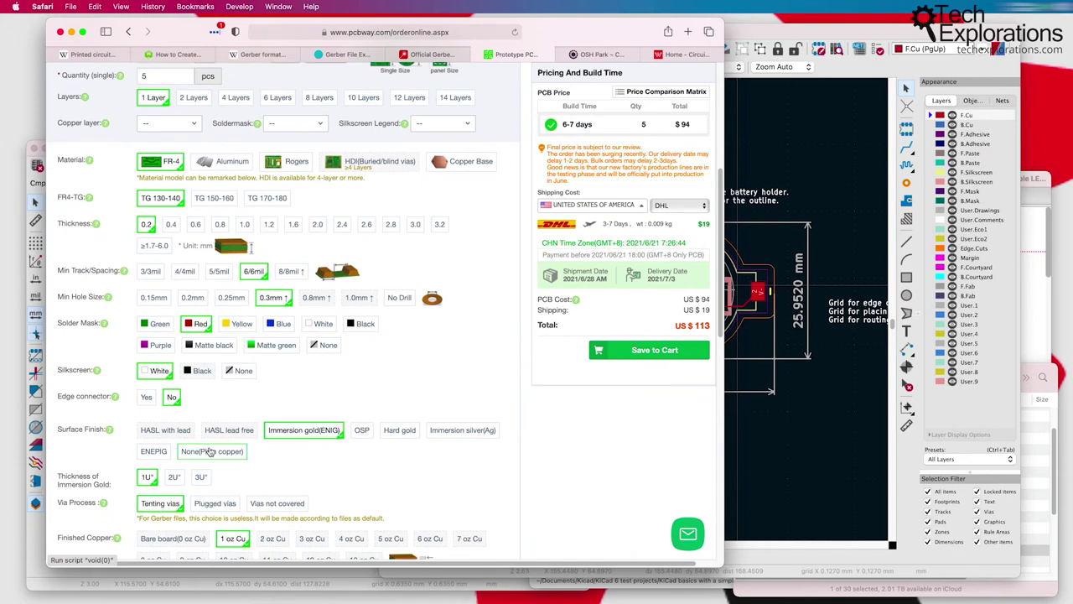
scroll(210, 450, down, 2)
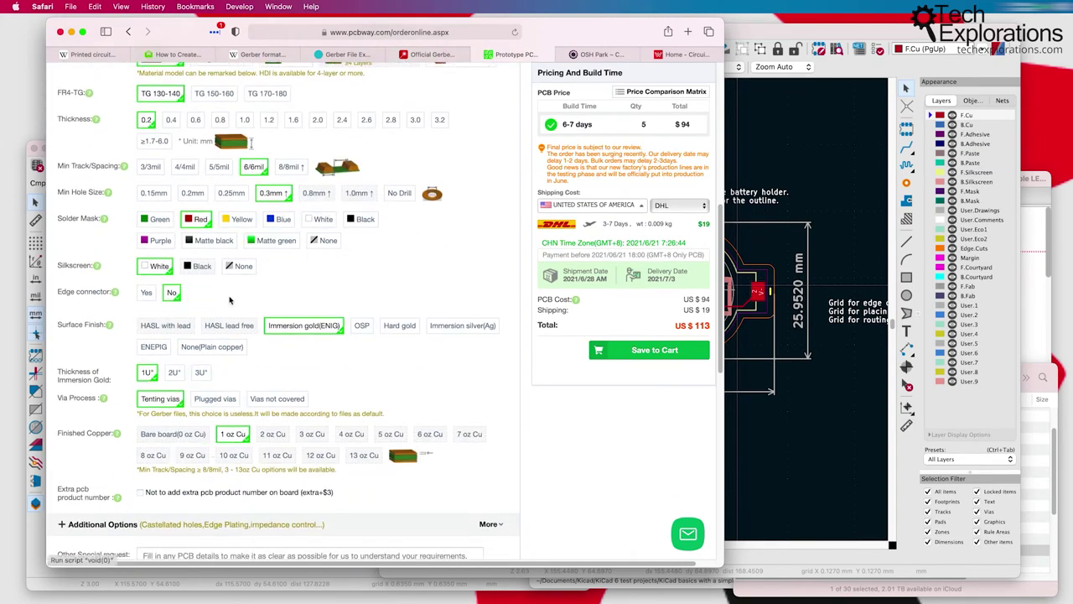
scroll(230, 300, up, 3)
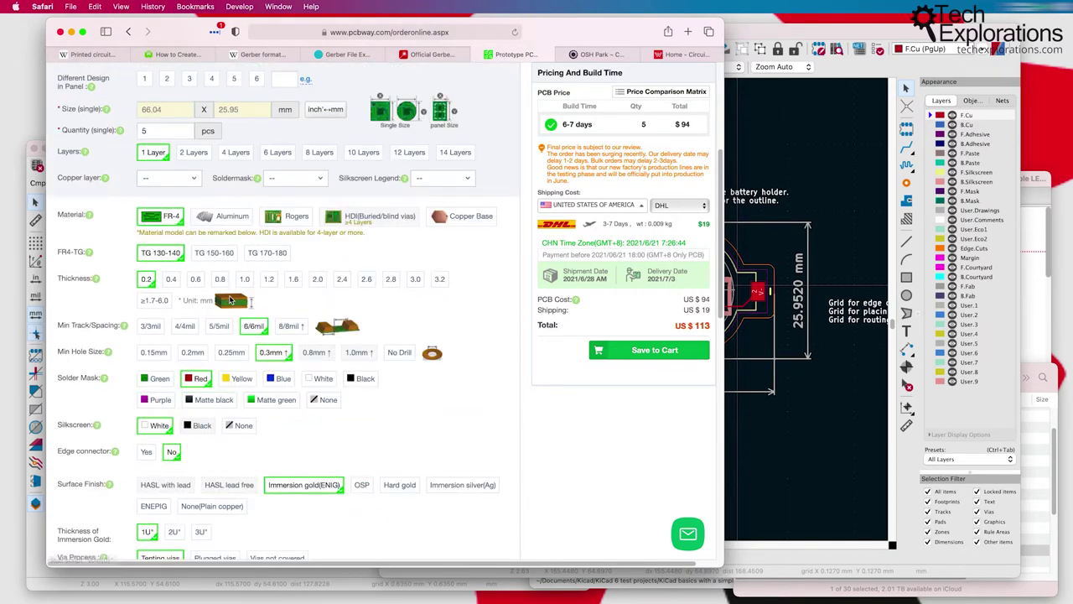
scroll(229, 299, up, 2)
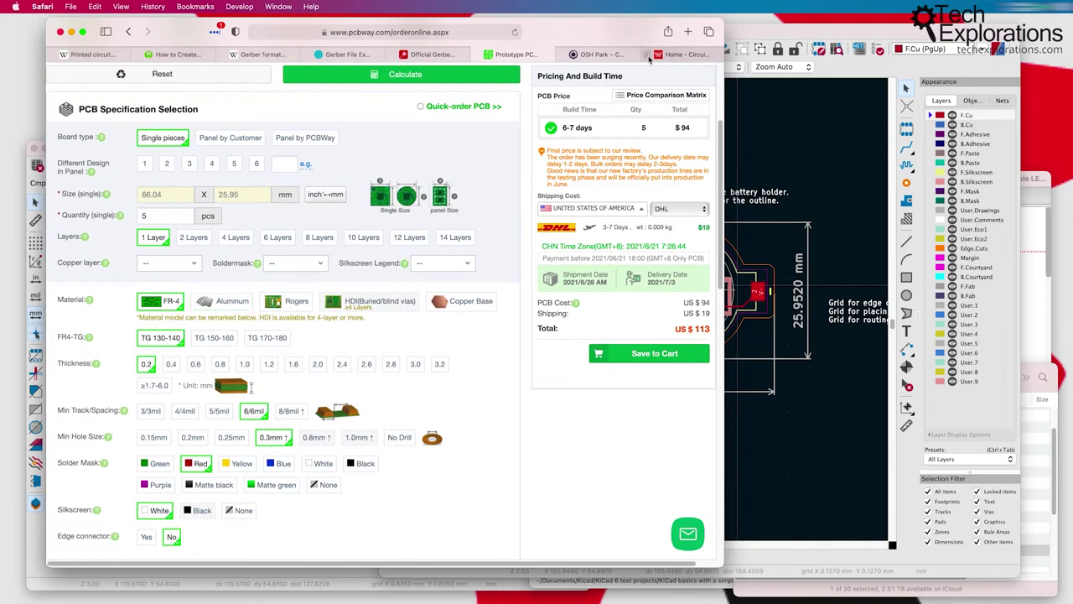
Step: On WellPCB, enter board dimensions 66.04 × 25.95 mm, checked against the KiCad board
click(680, 54)
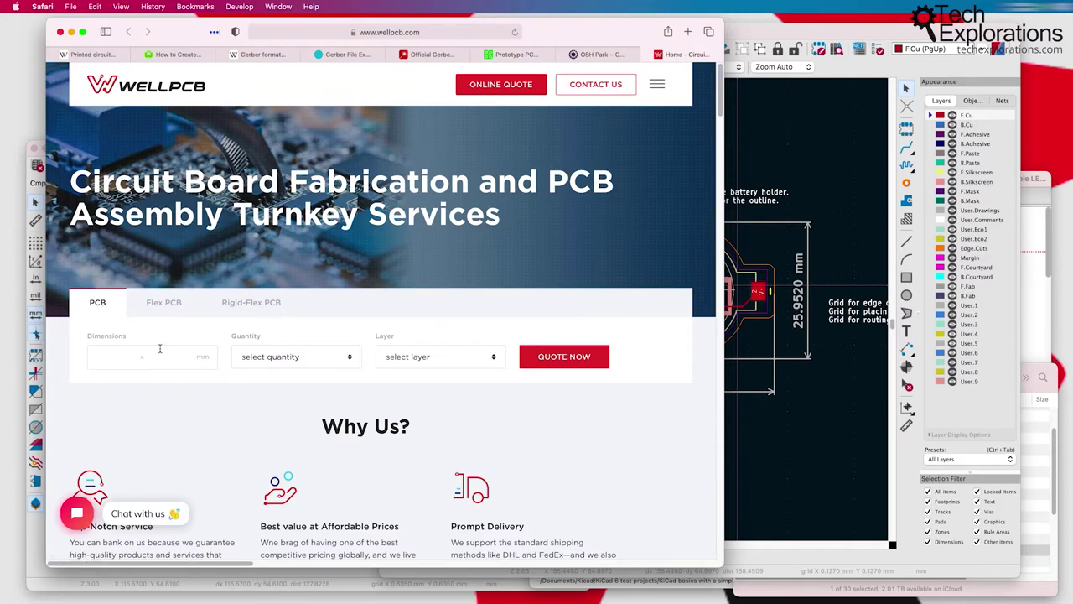
click(116, 359)
key(super+Tab)
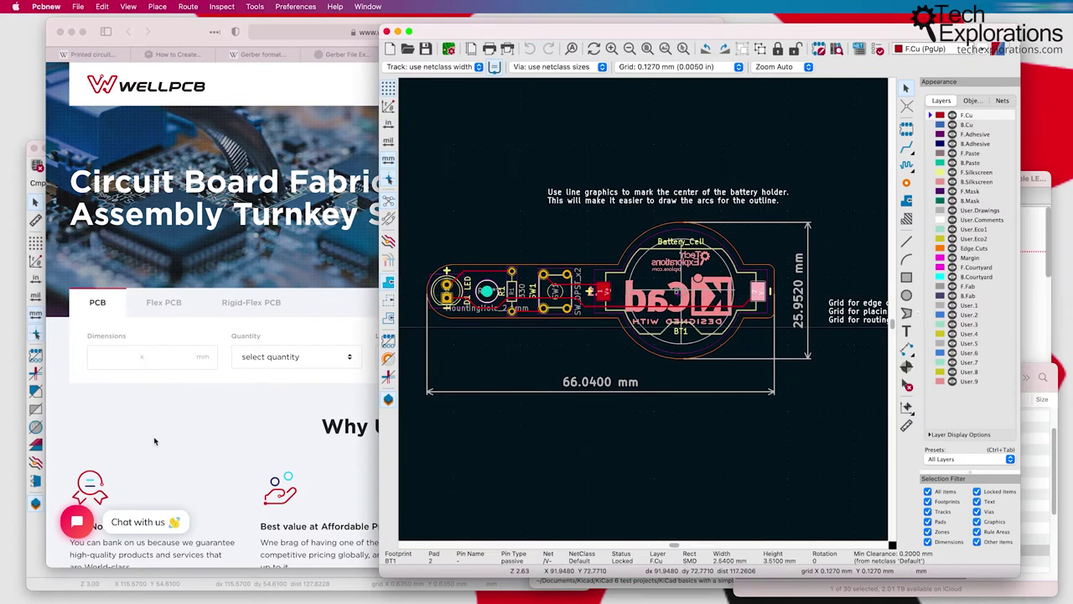
click(143, 363)
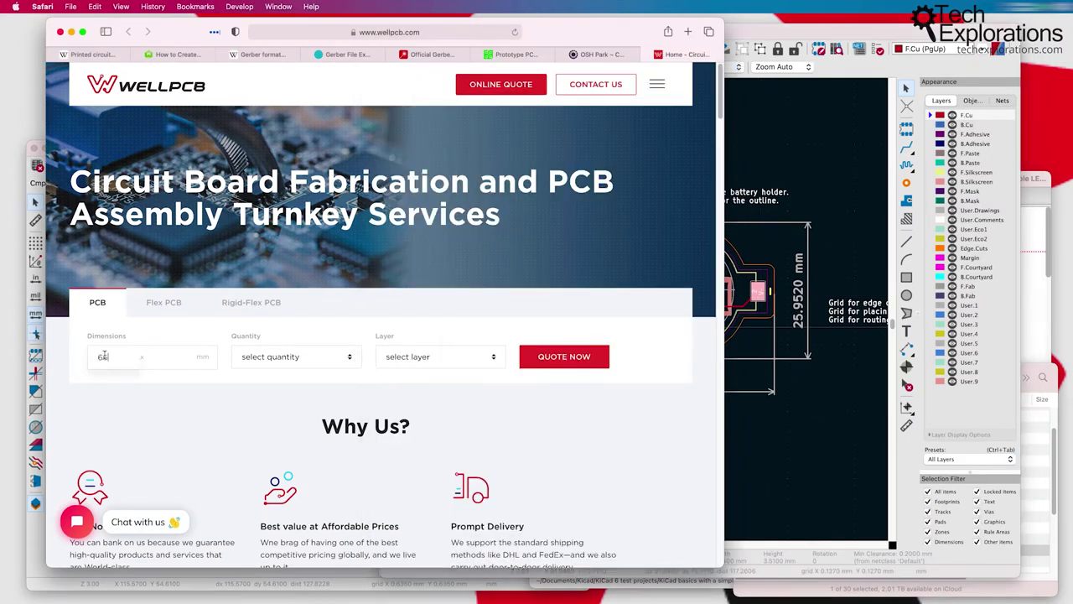
text(66.04)
click(163, 358)
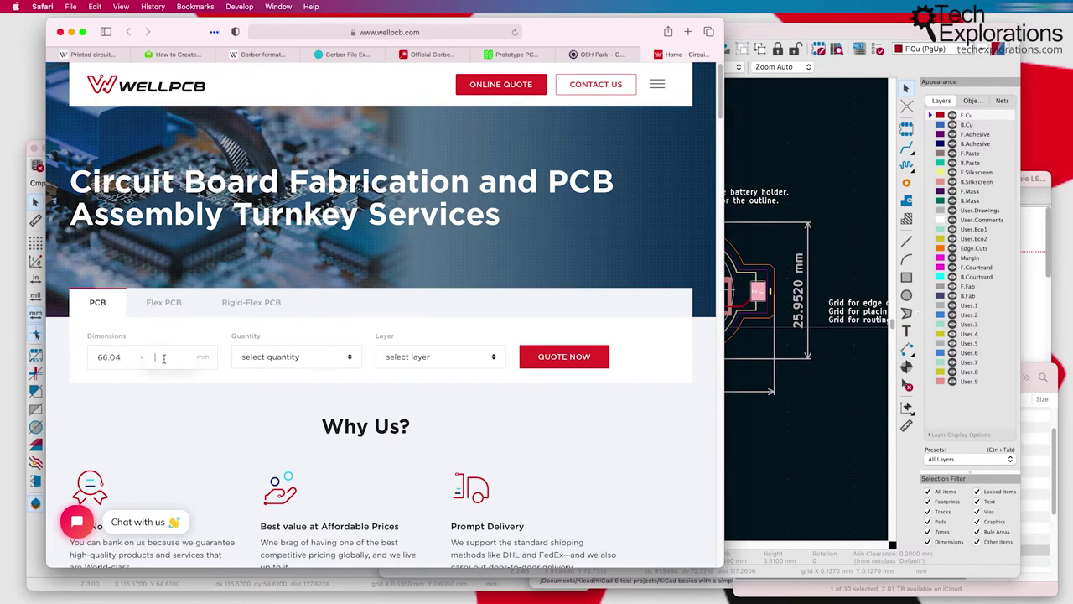
text(25.95)
Step: Set quantity 5 and 2 layers, then request the quote
click(295, 359)
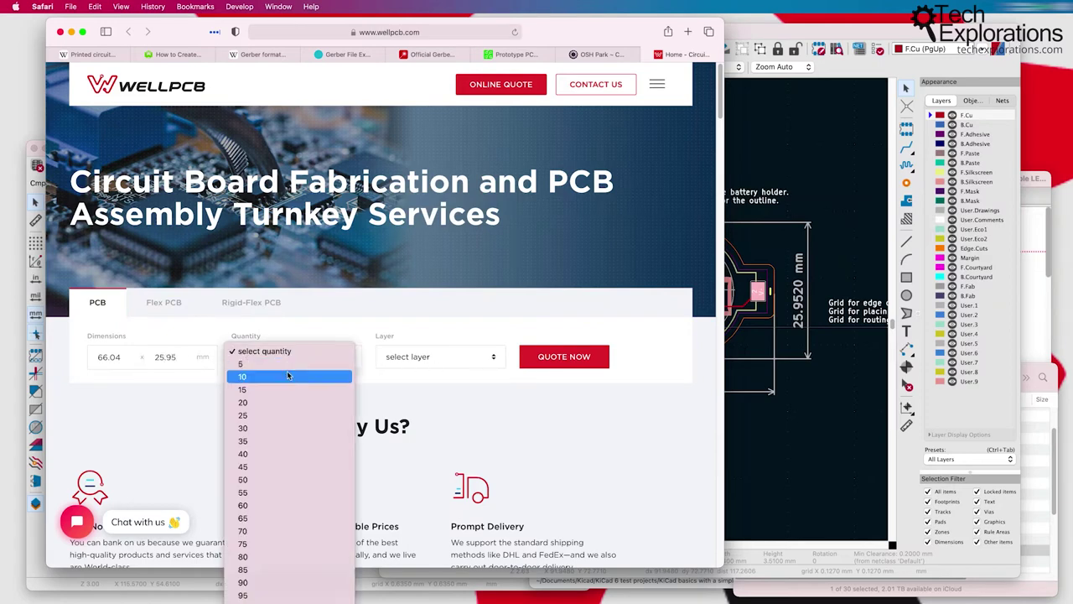
click(243, 363)
click(419, 358)
click(419, 373)
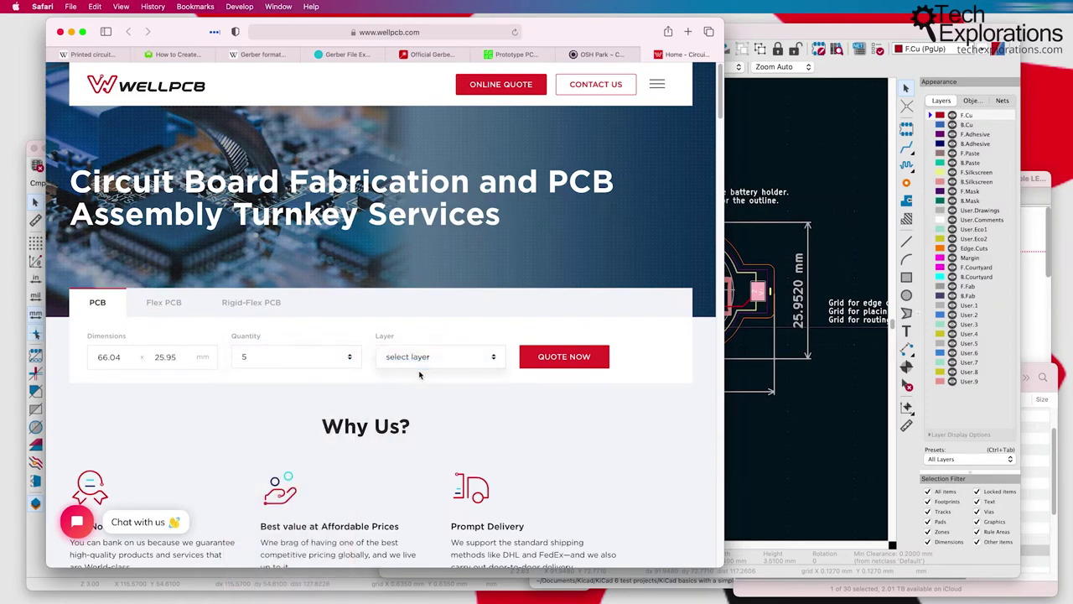
click(418, 367)
click(413, 364)
click(540, 360)
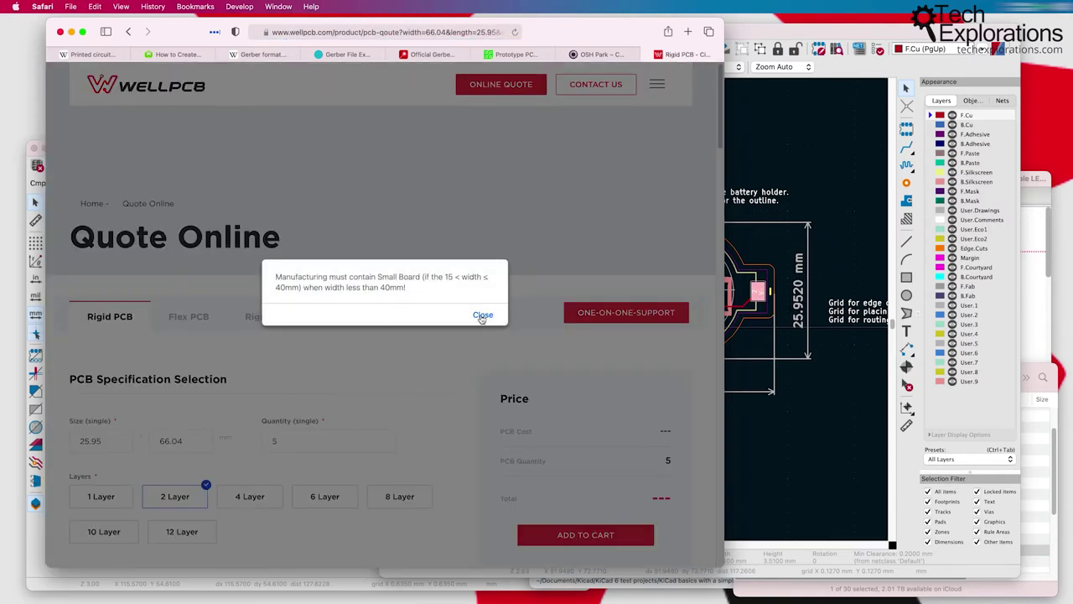
Step: Close the small-board warning and look through the Full SPEC for Order down to More Info
click(482, 316)
scroll(383, 364, down, 5)
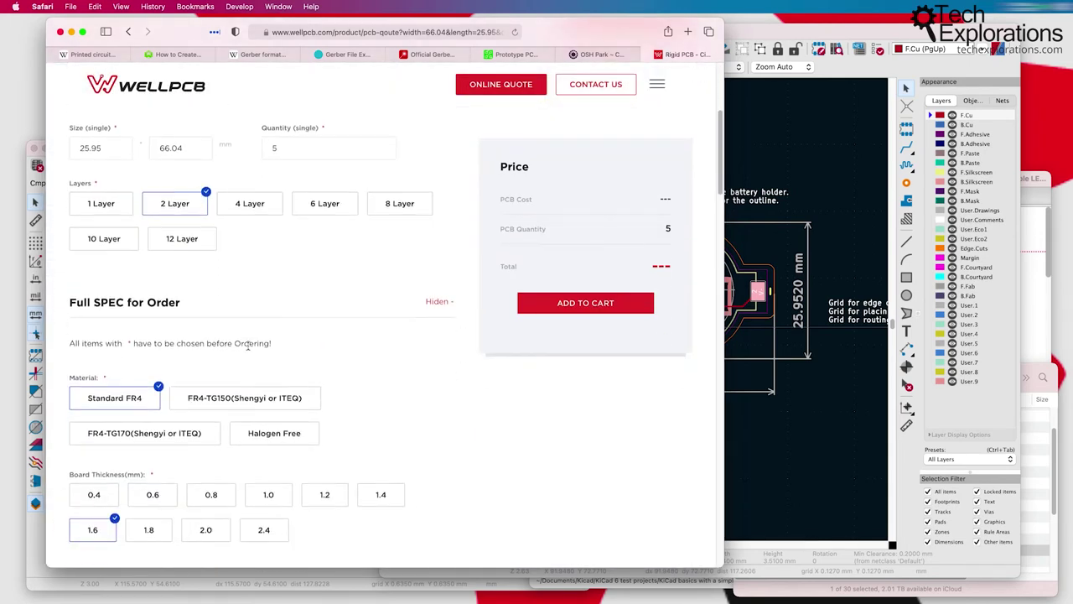
scroll(248, 347, down, 5)
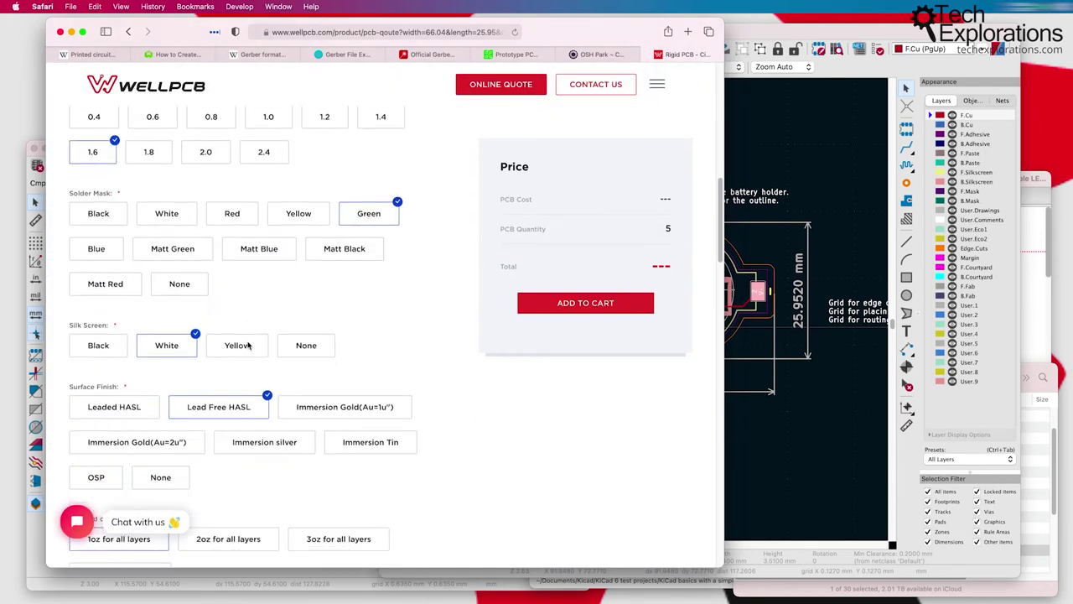
scroll(248, 345, down, 5)
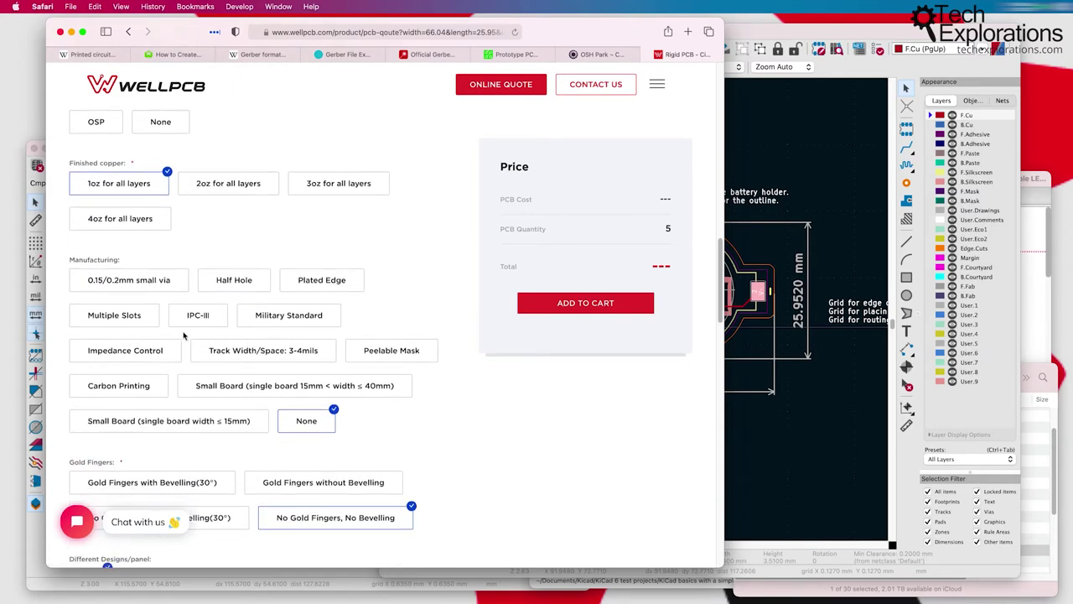
scroll(184, 335, down, 5)
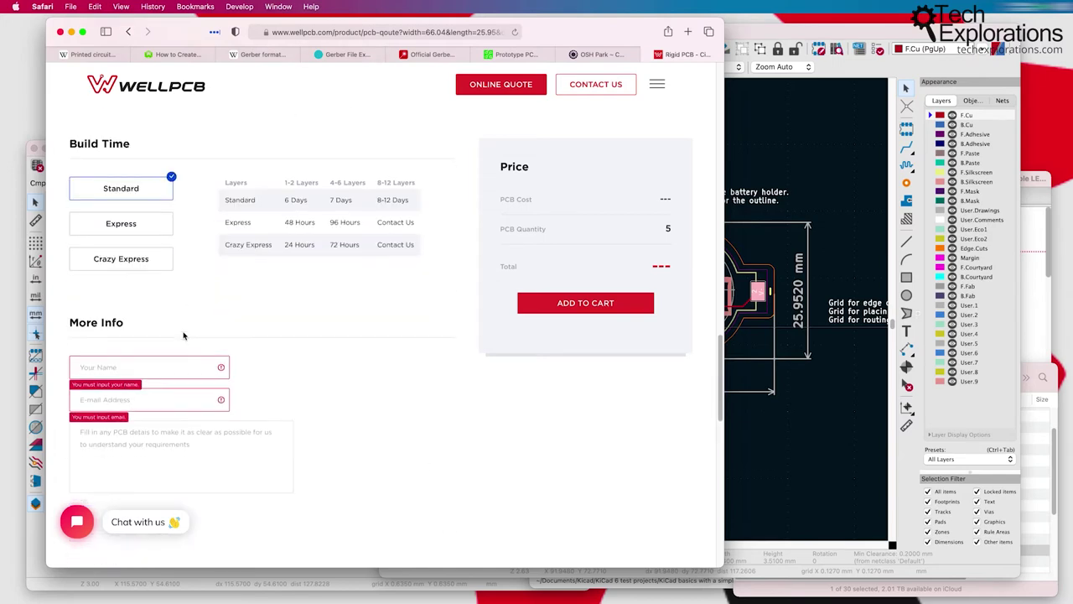
scroll(184, 335, down, 3)
scroll(185, 336, up, 10)
scroll(184, 335, up, 5)
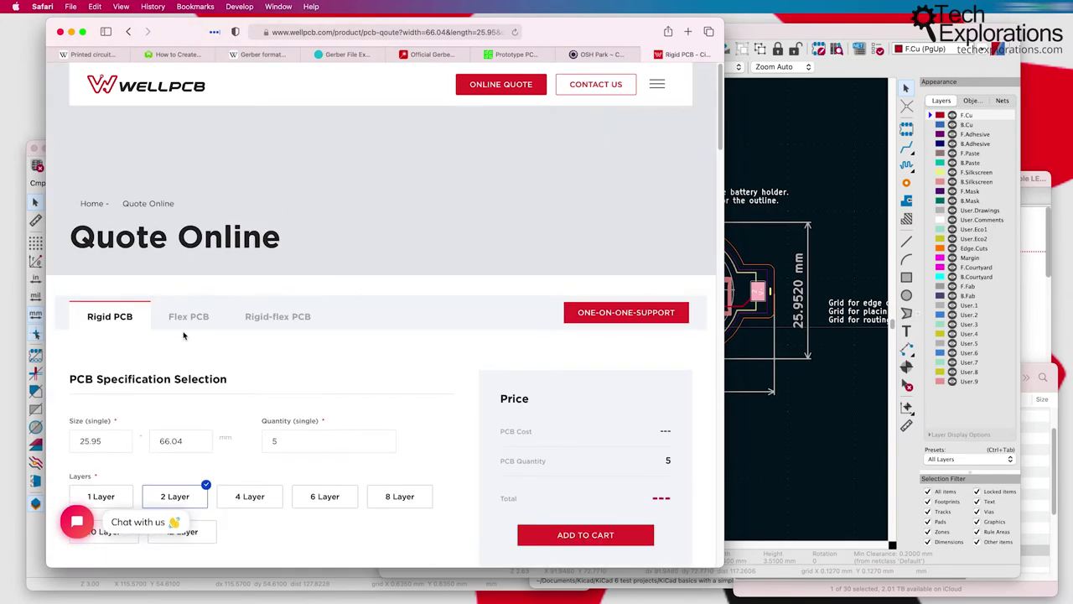
Step: Return to the OSH Park cart and locate the Simple LED circuit Gerbers folder in Finder
click(595, 57)
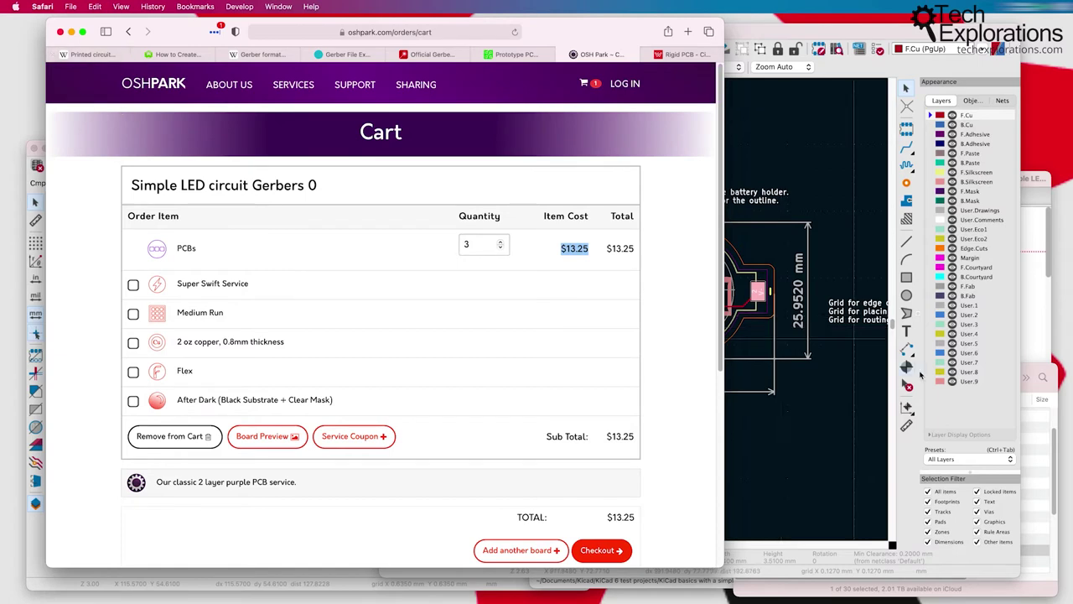
click(1046, 370)
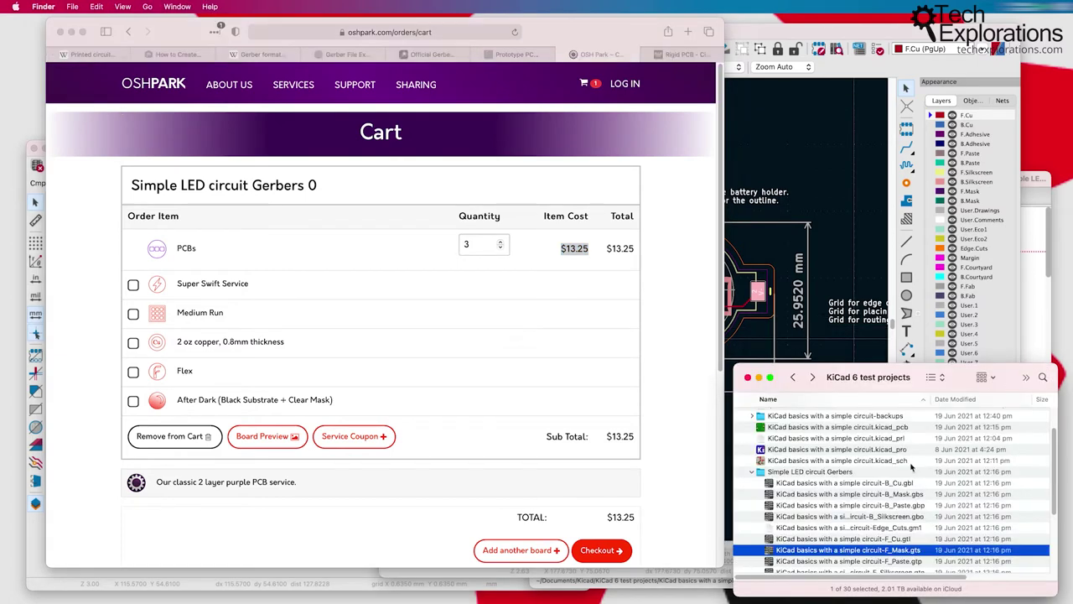
scroll(777, 474, down, 3)
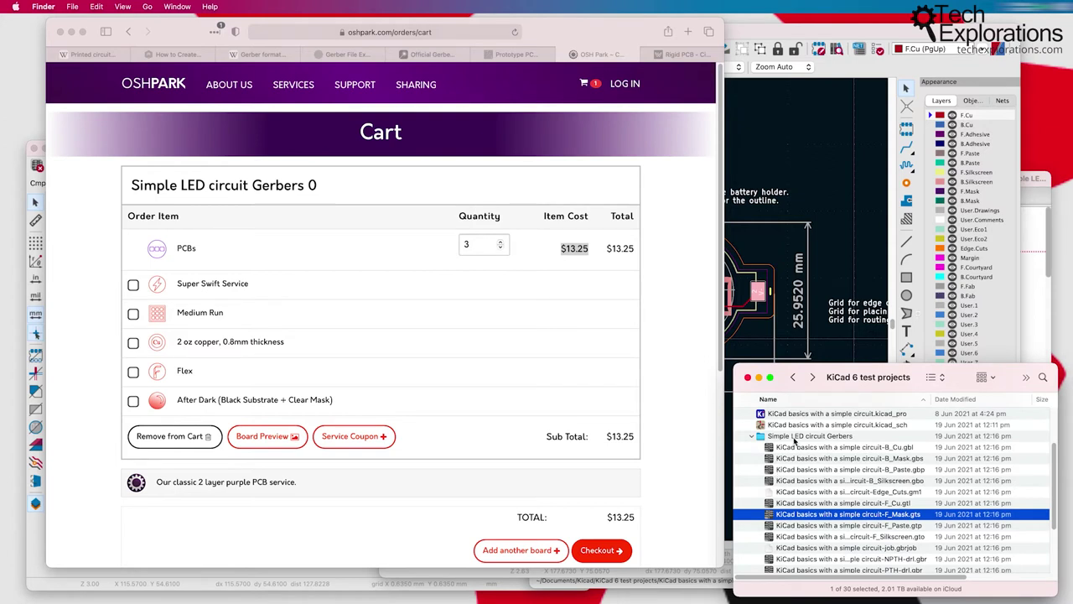
click(795, 438)
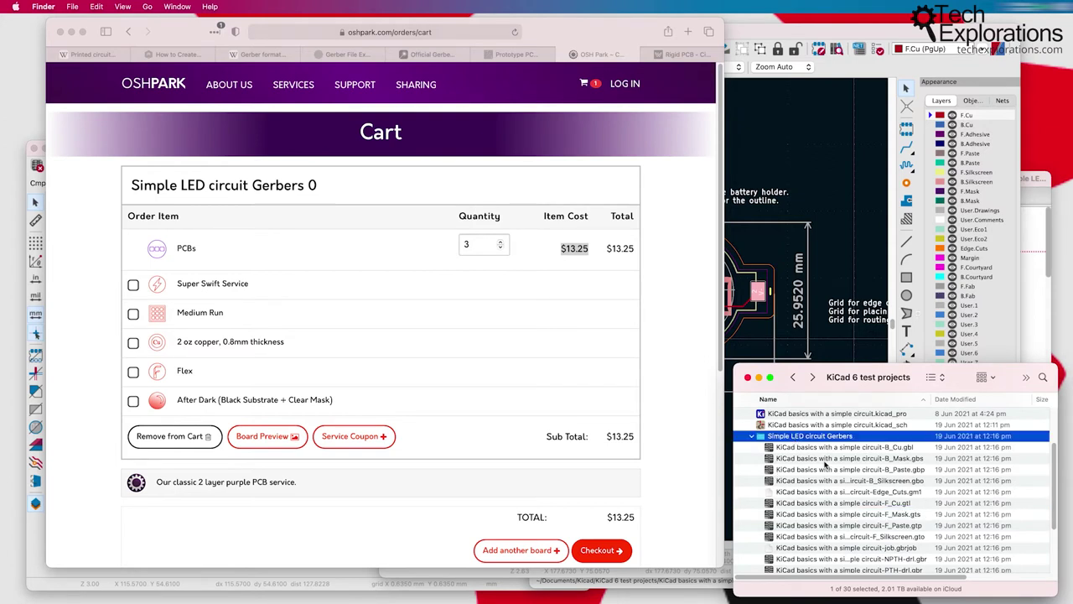
Step: Select all twelve Gerber and drill files, from the back copper Gerber to the PTH drill file
scroll(822, 461, down, 2)
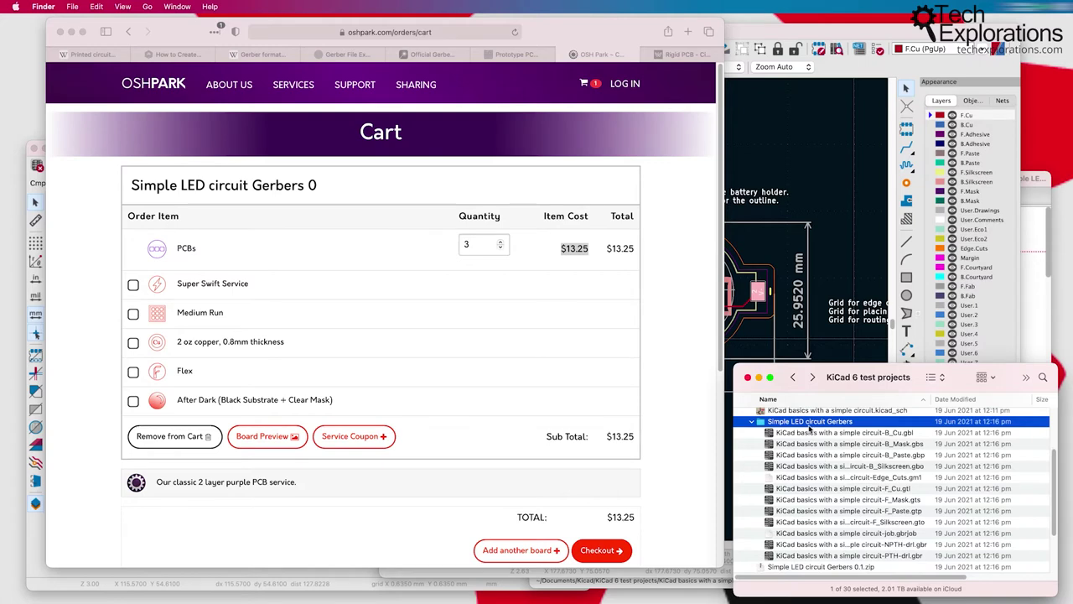
click(831, 433)
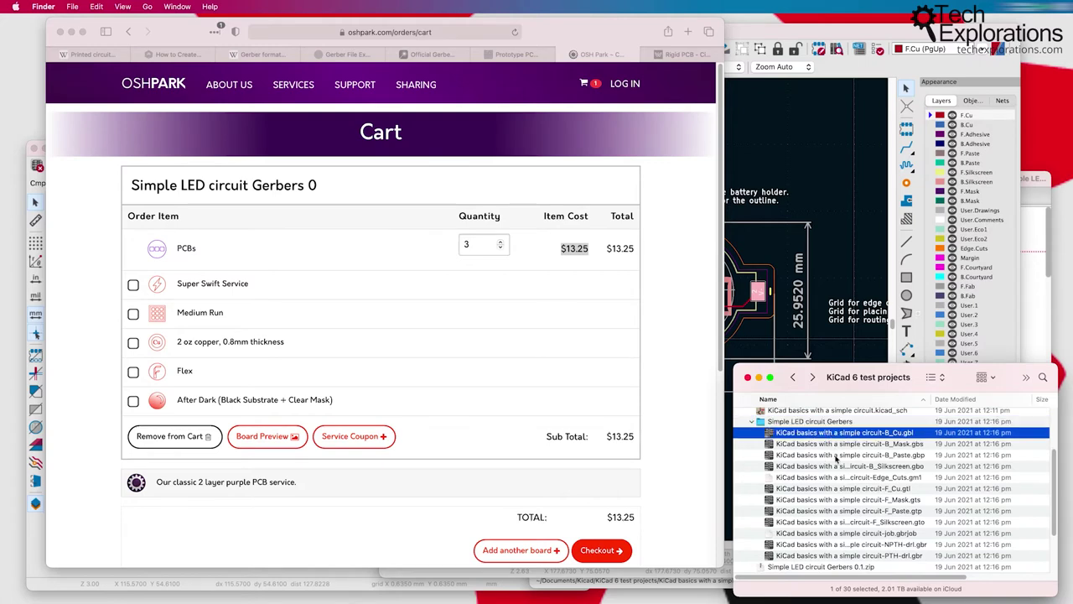
click(845, 557)
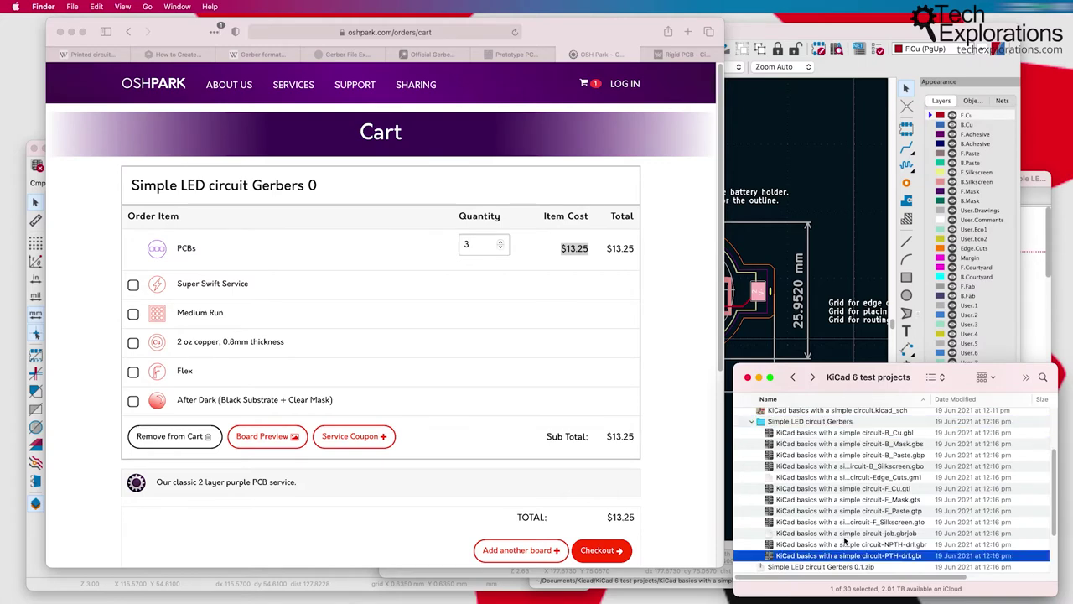
shift+click(831, 433)
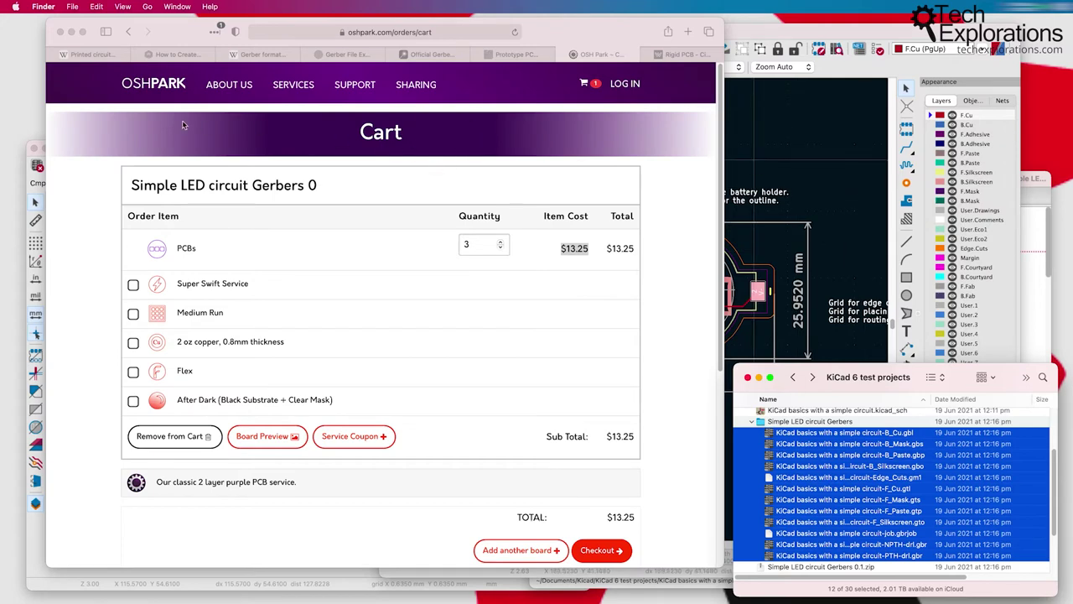
Step: Bring the KiCad 6 test projects window forward and make it taller
click(825, 177)
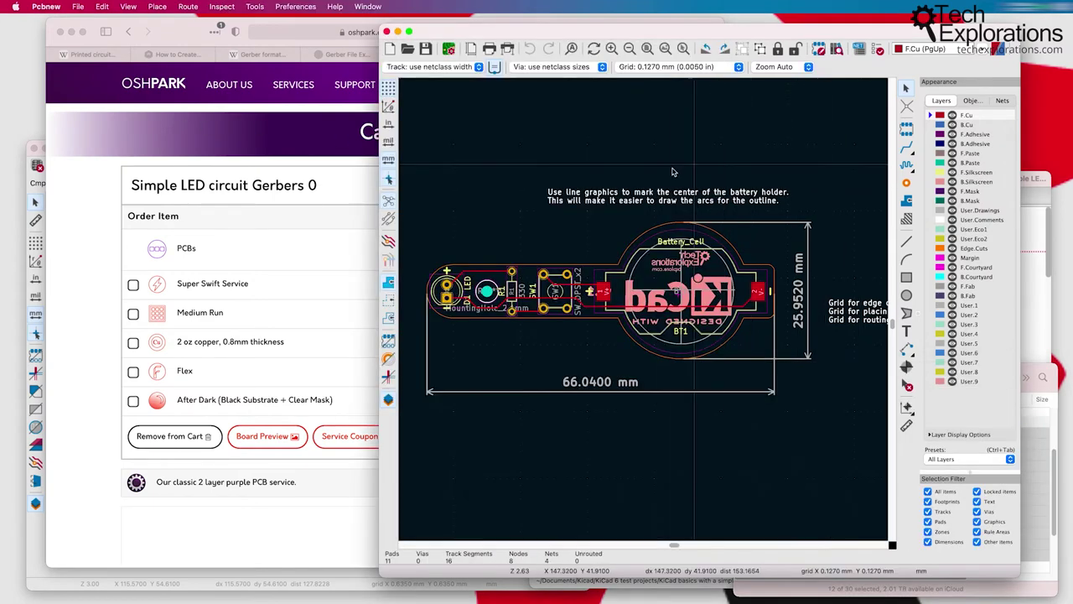
click(1035, 370)
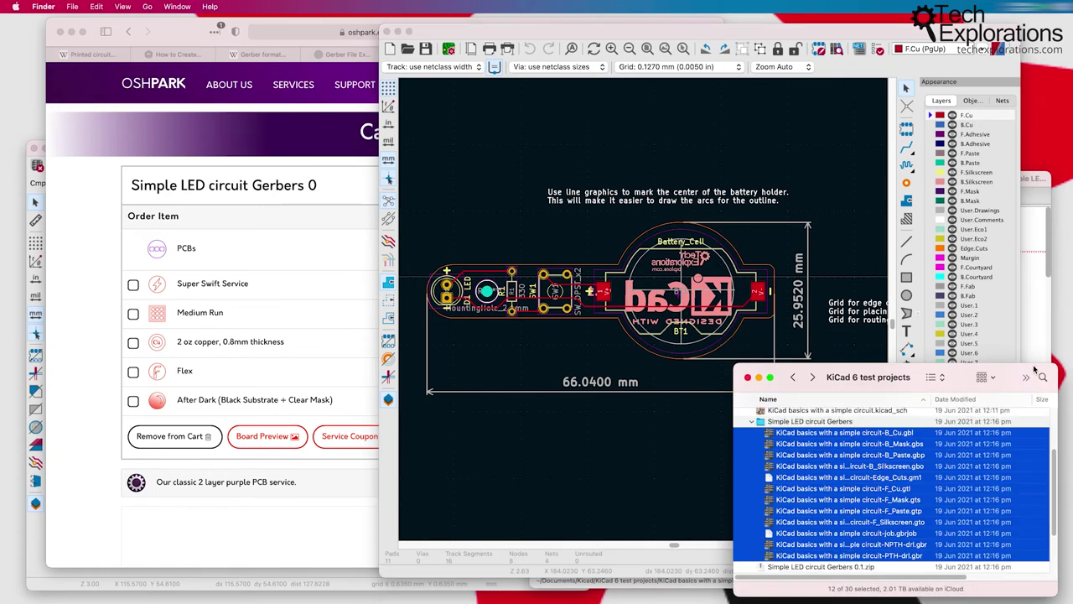
drag(1034, 354, 1040, 243)
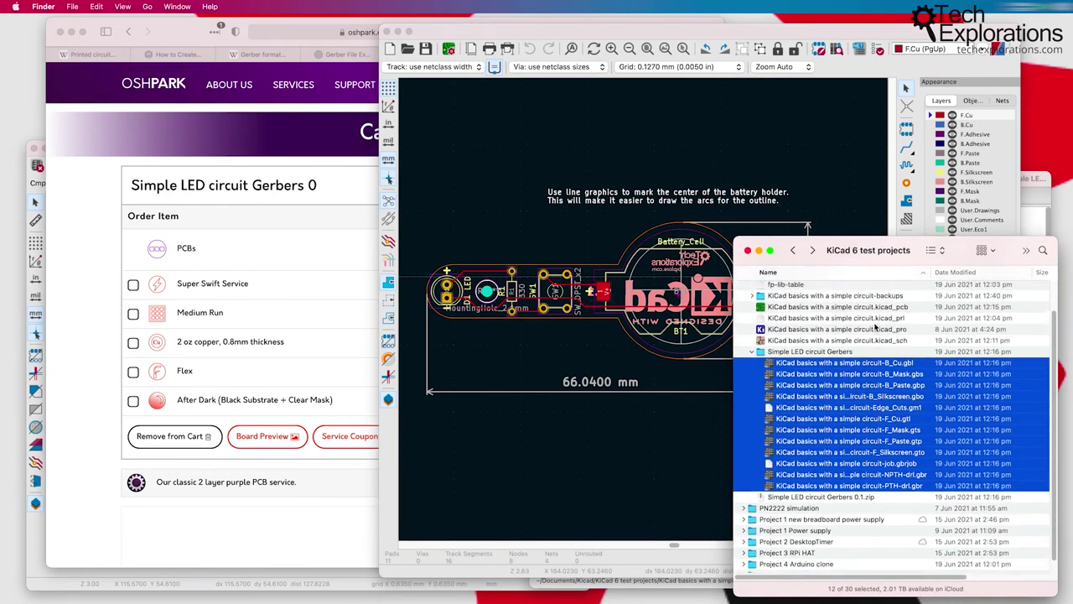
scroll(875, 327, up, 1)
Step: Select the twelve exported Gerber files, starting from B_Cu.gbl, then go back to the cart
click(856, 323)
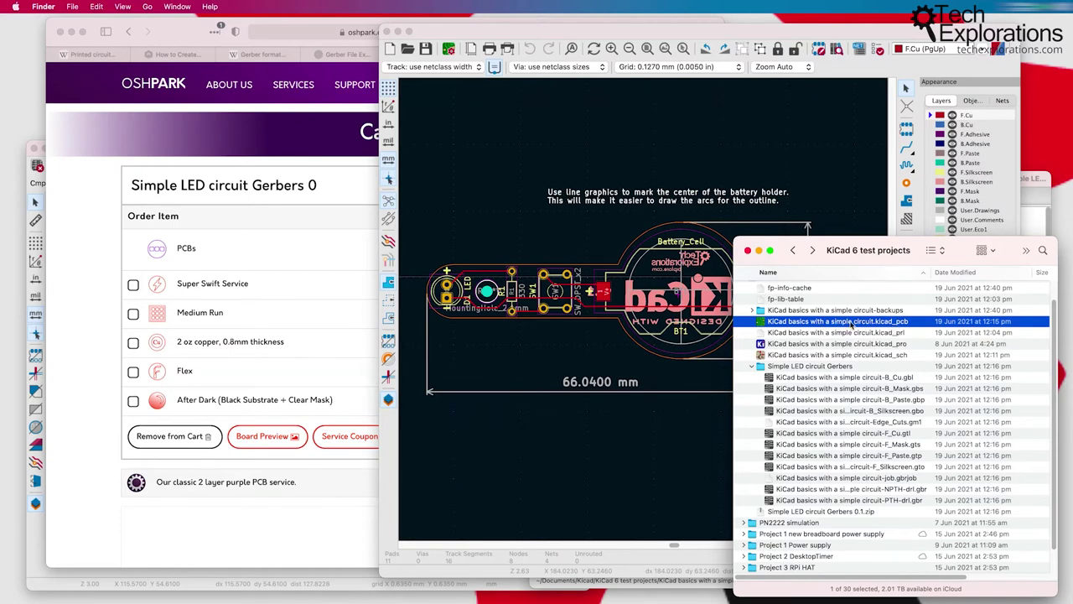
click(804, 379)
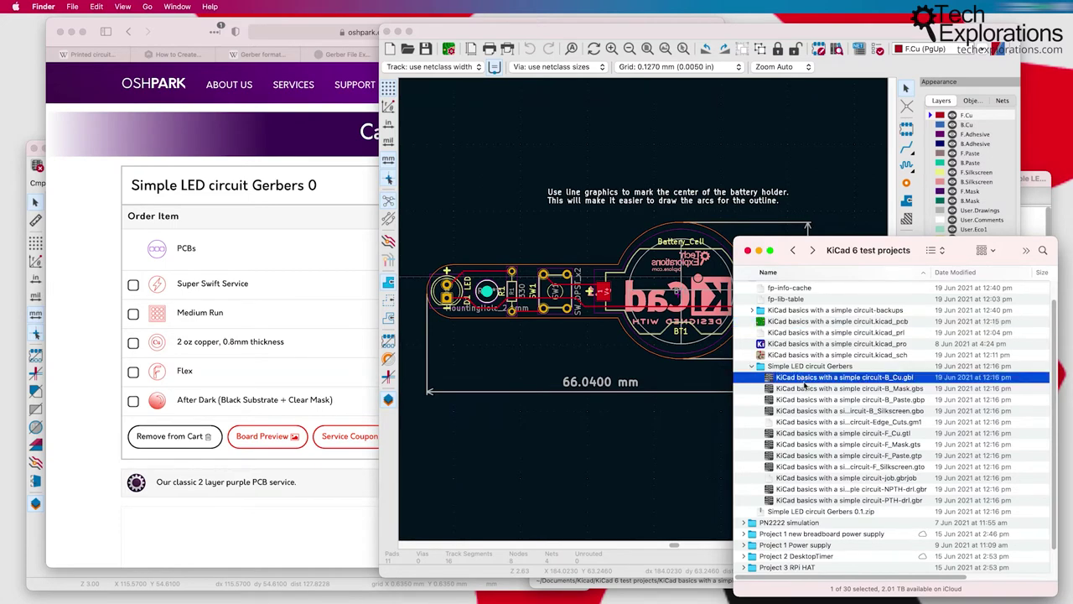
shift+click(820, 501)
click(808, 321)
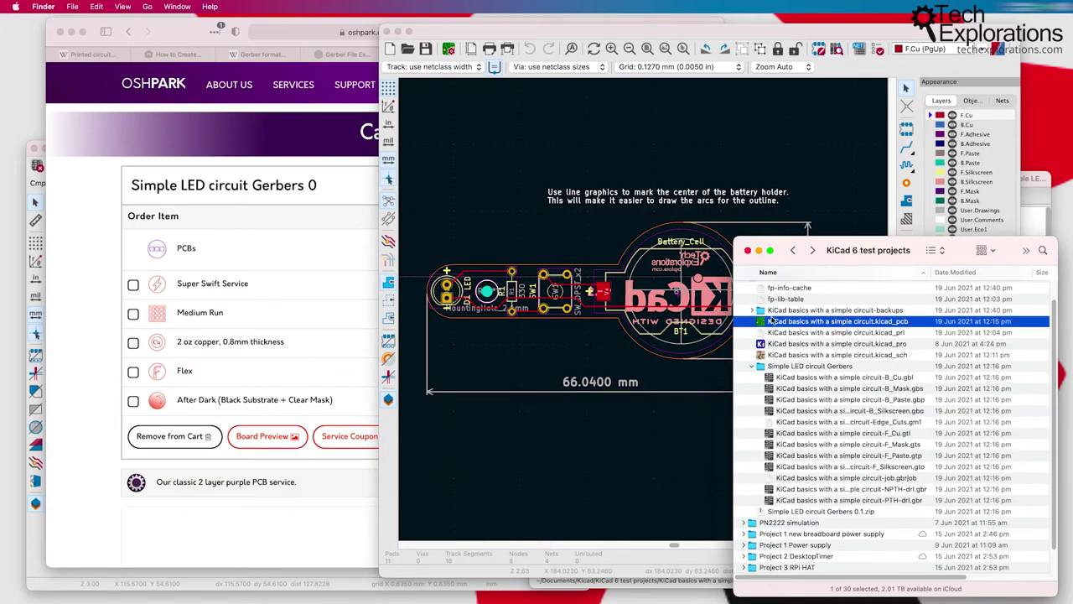
click(791, 378)
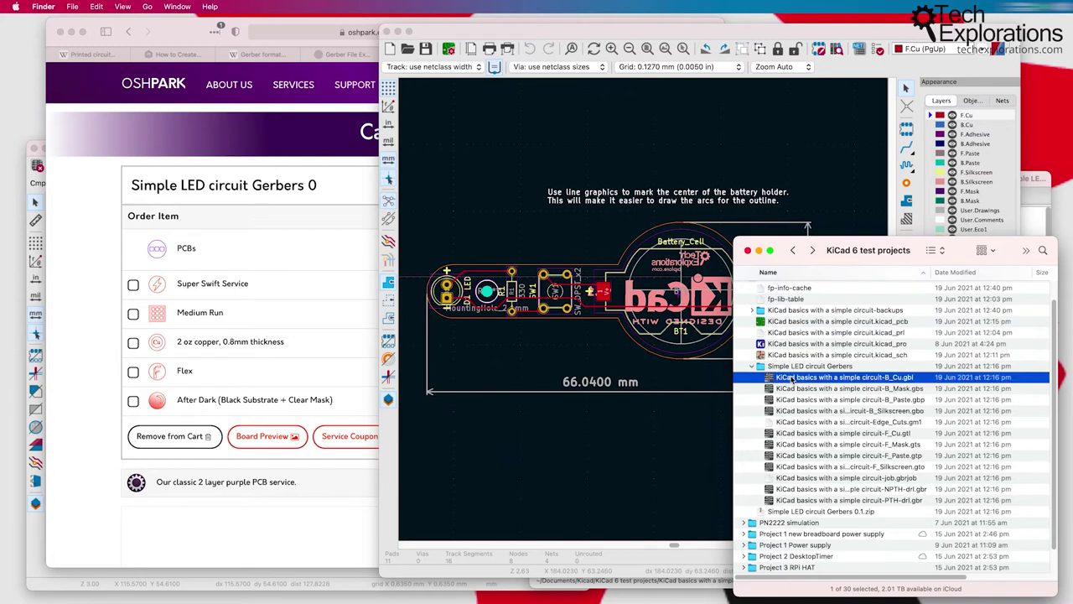
shift+click(827, 501)
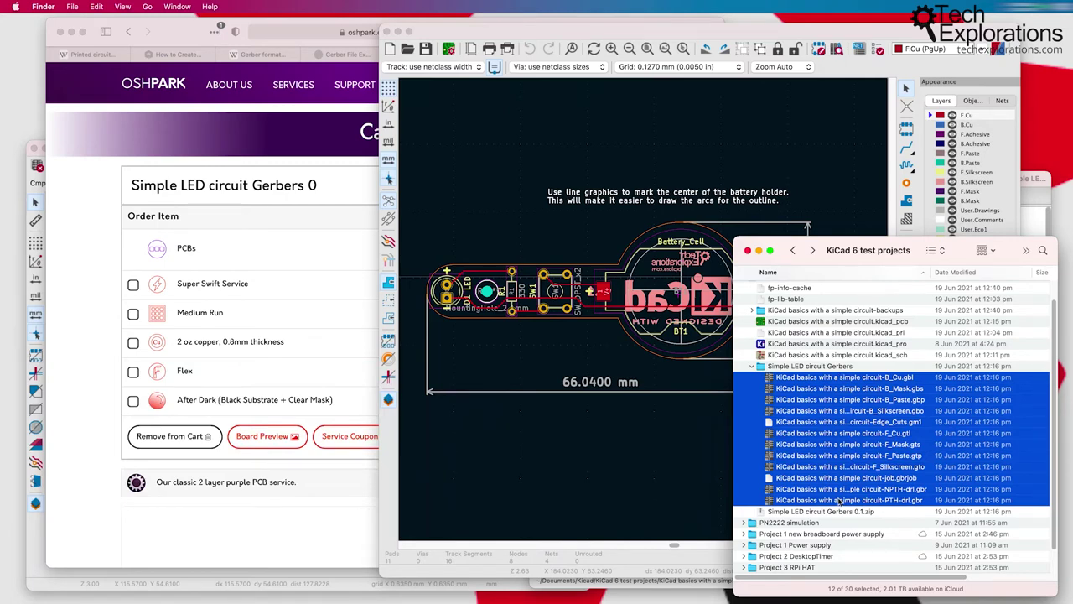
click(192, 32)
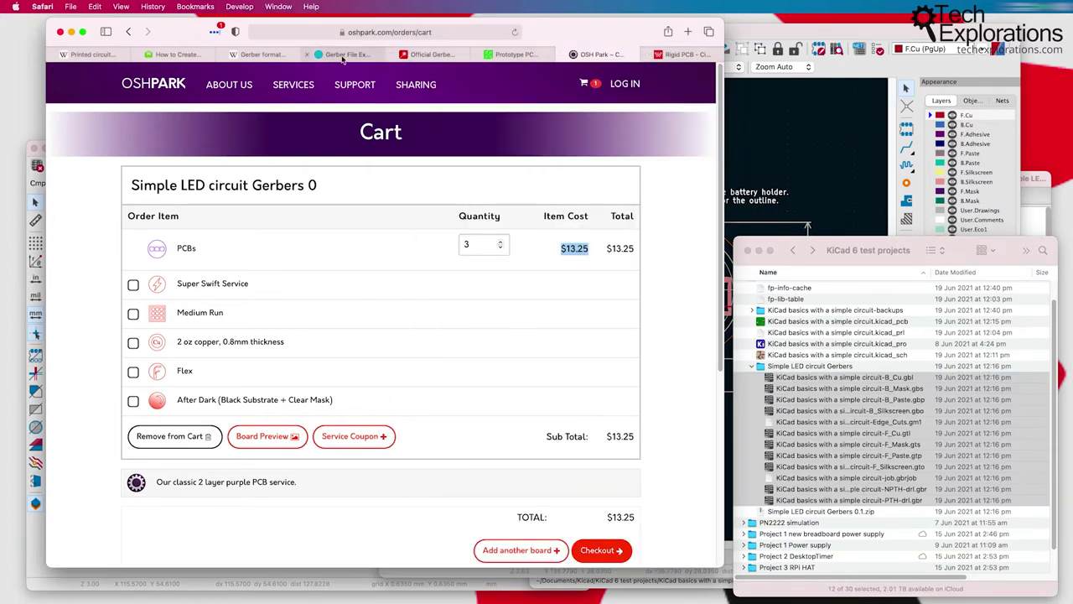
Step: Show Ucamco's Gerber Format page presenting Gerber X2 and X3 for PCB data transfer
click(414, 55)
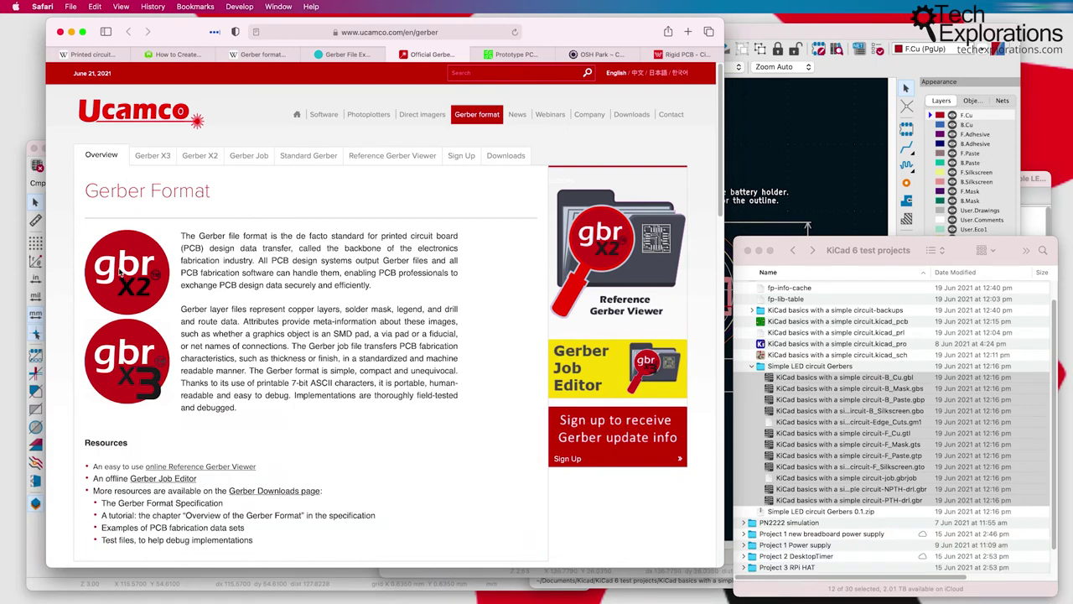
scroll(204, 328, down, 1)
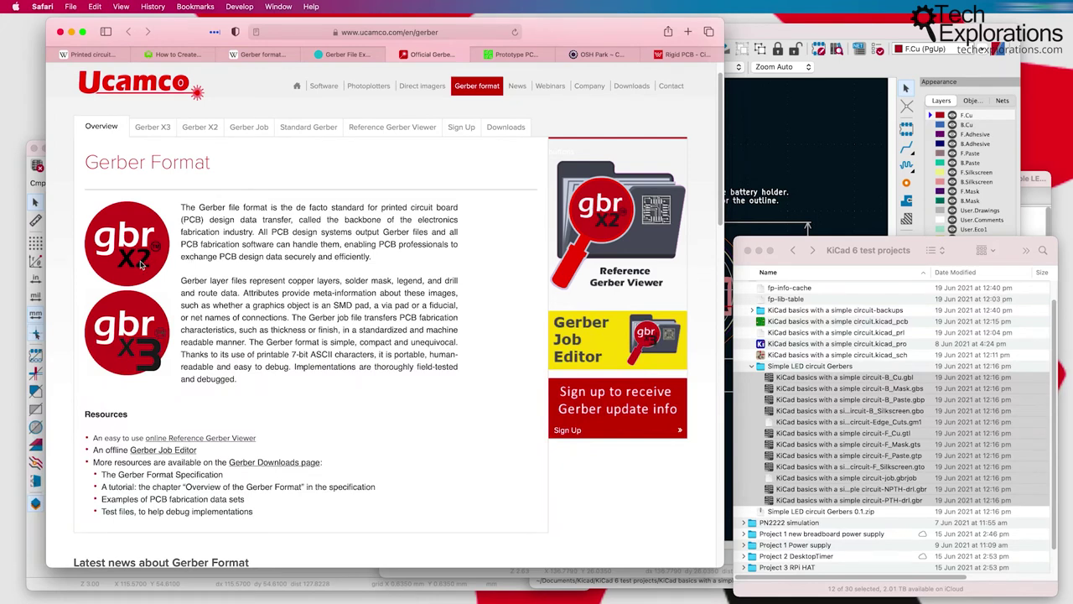
Step: Review the Pcbnew Plot dialog's 'Use extended X2 format' setting, then return to Ucamco's page
click(759, 143)
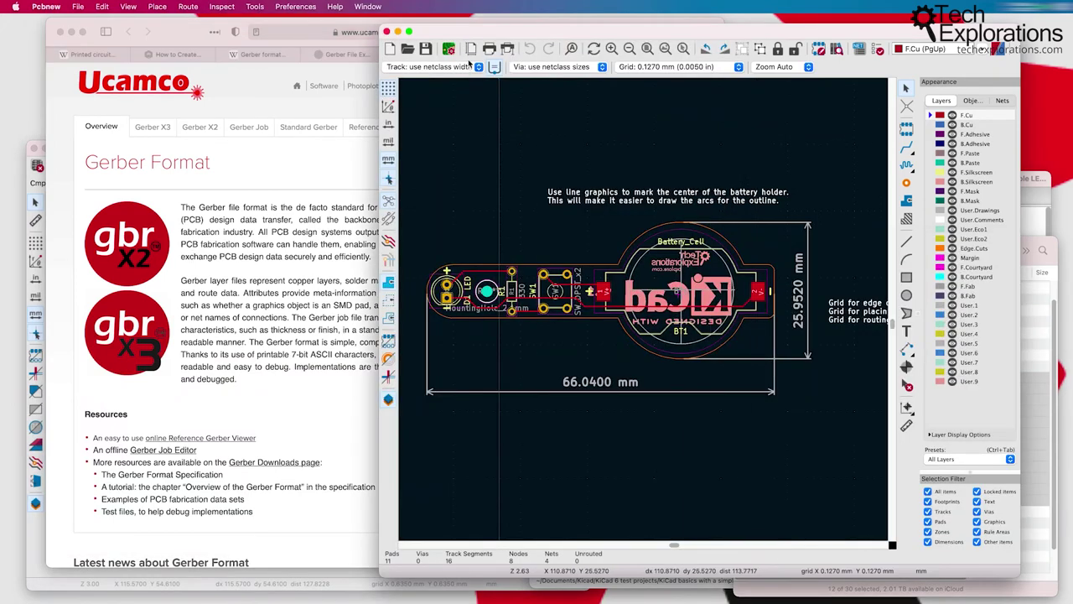
click(506, 50)
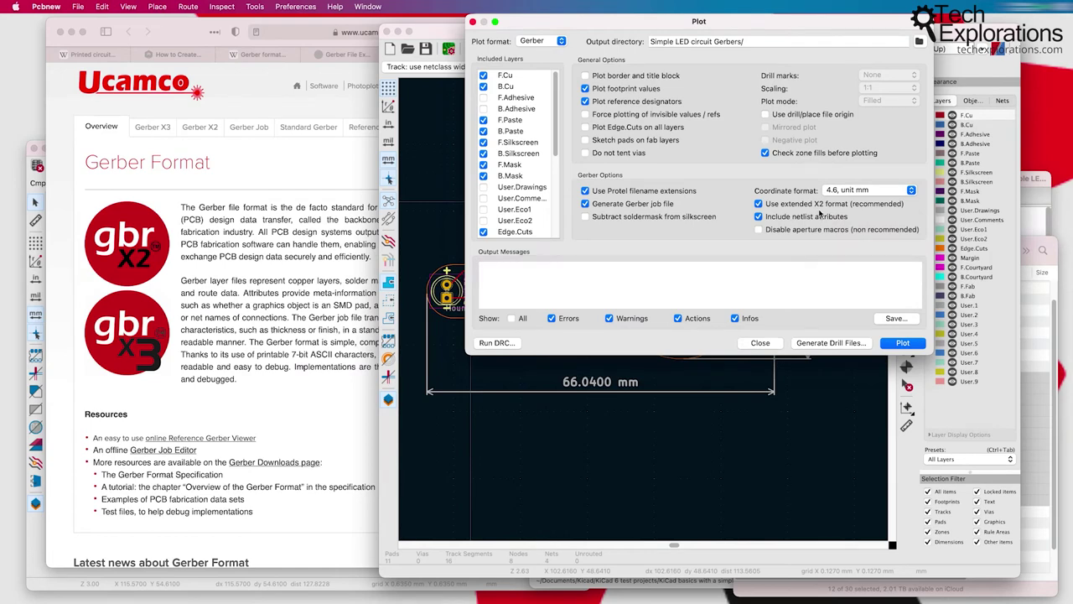
click(760, 344)
click(173, 35)
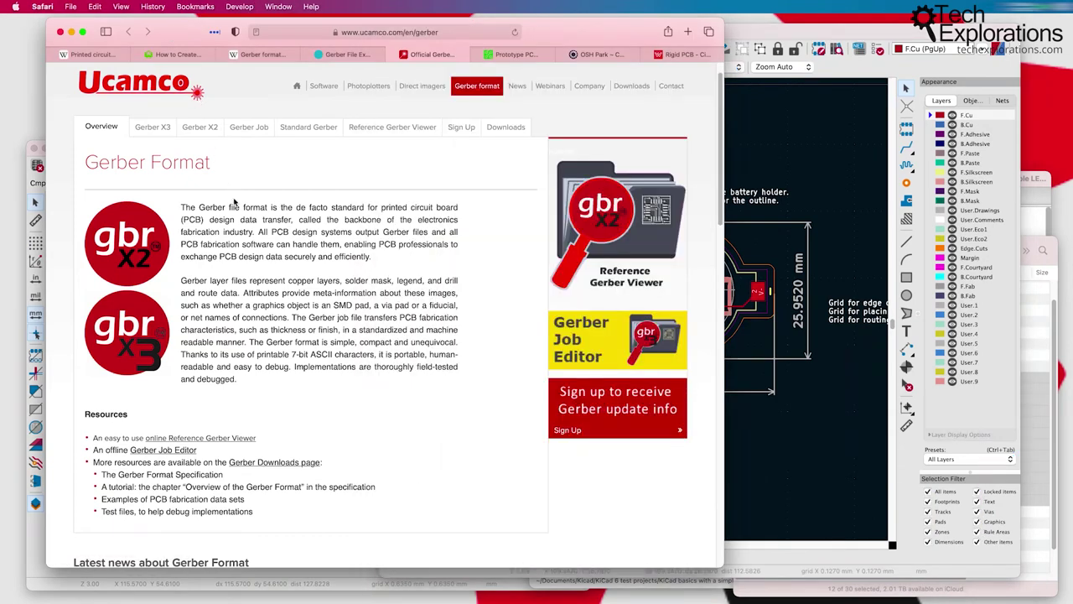
scroll(218, 176, up, 2)
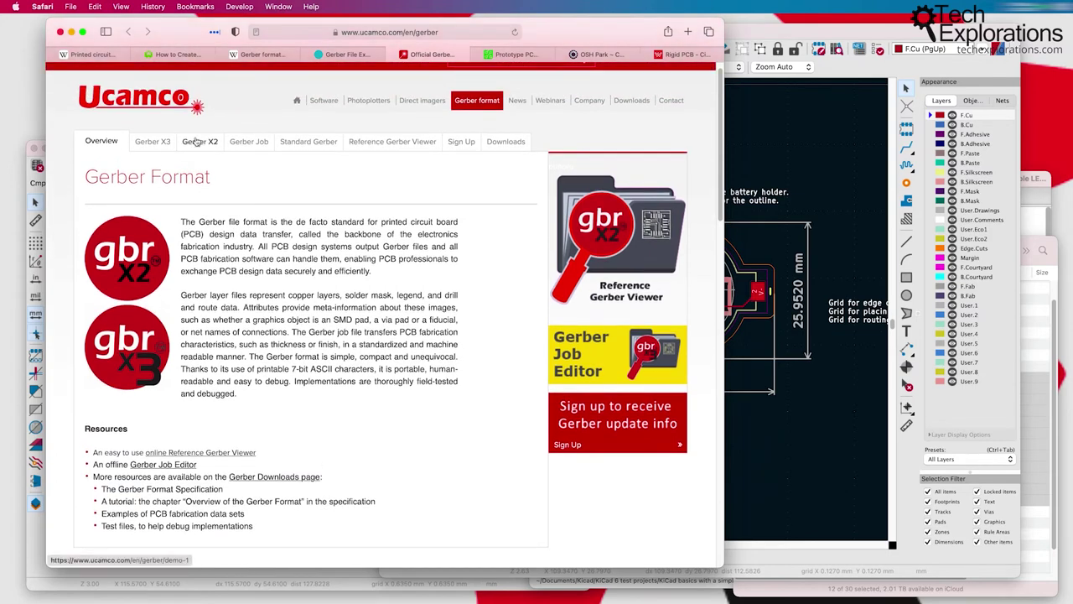
Step: Open Ucamco's Gerber X2 page and highlight the paragraphs on file function and polarity attributes
click(198, 141)
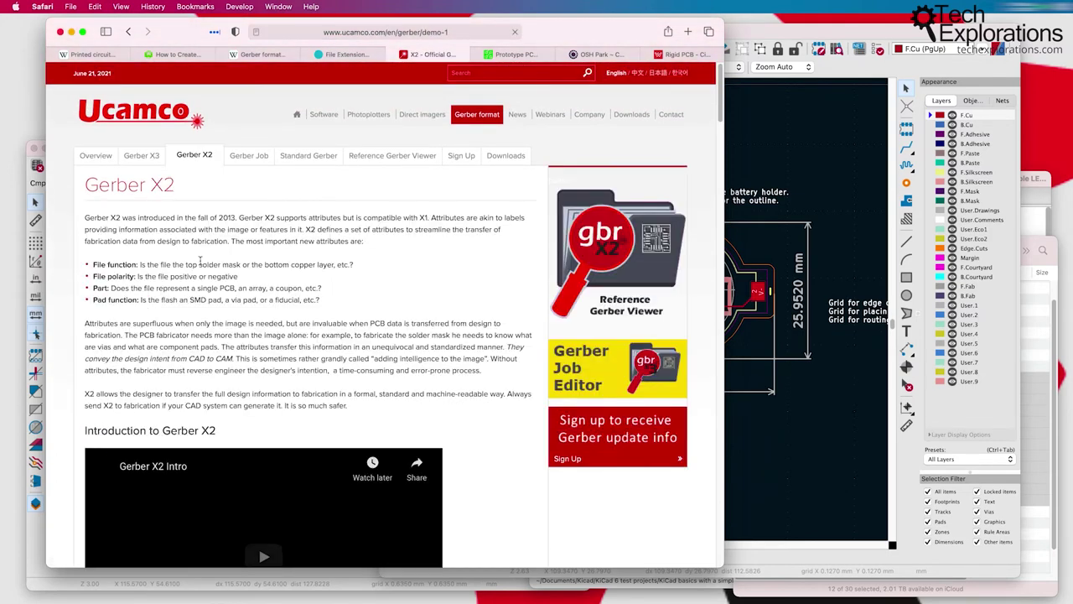
scroll(210, 260, down, 3)
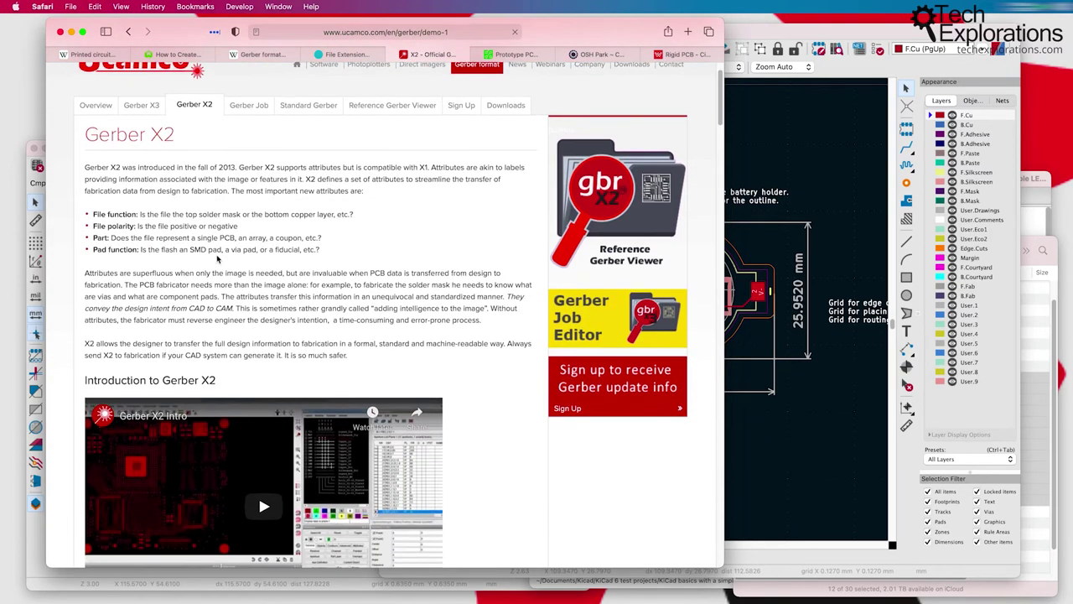
scroll(234, 361, down, 3)
scroll(258, 439, up, 5)
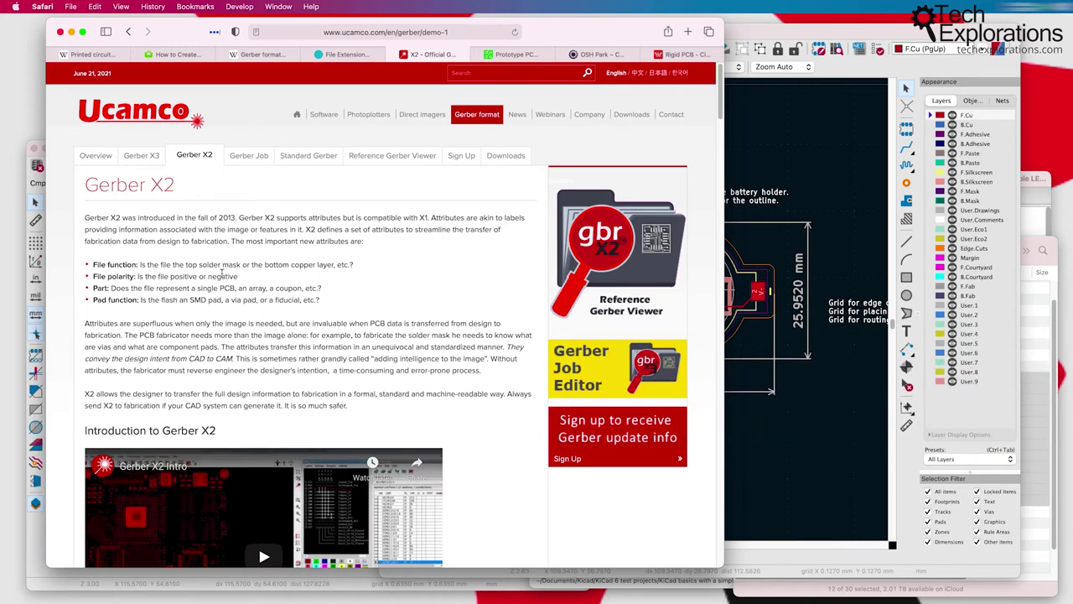
drag(106, 228, 435, 374)
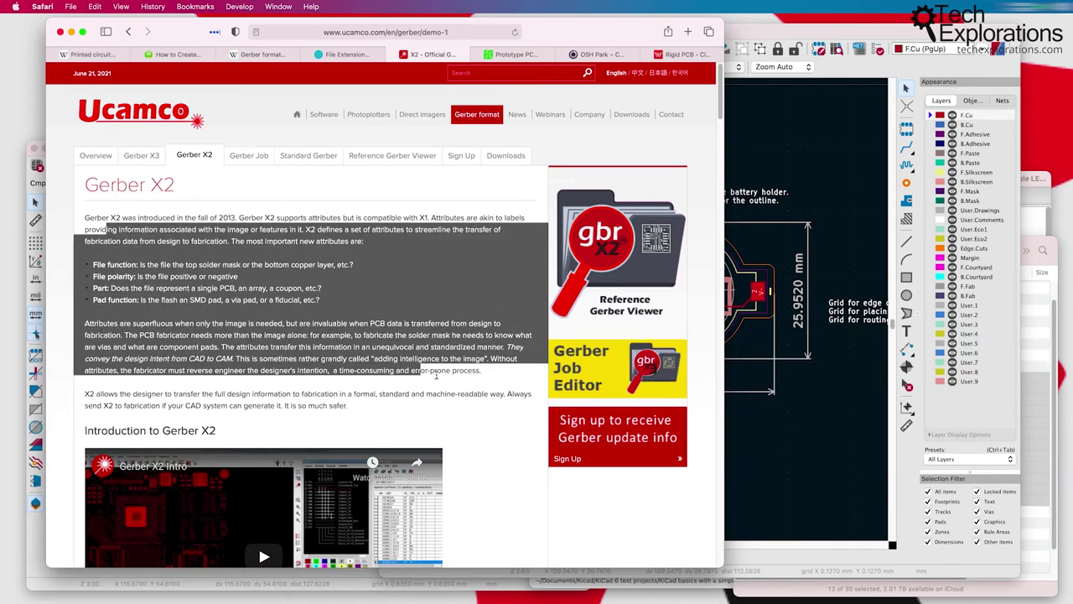
click(316, 328)
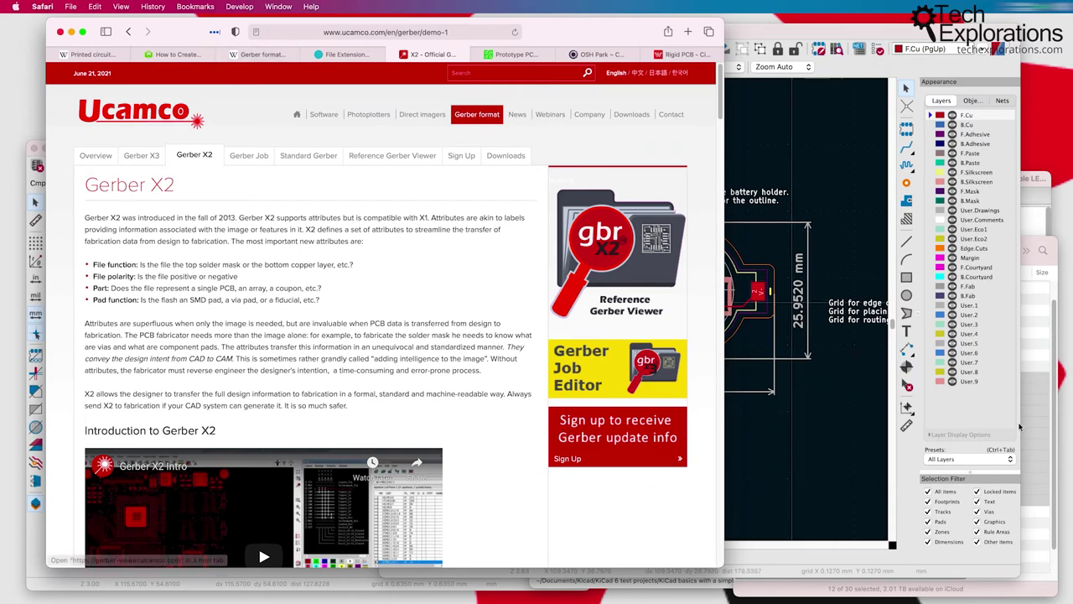
Step: Bring the Gerber viewer to the front and enlarge its window
click(53, 584)
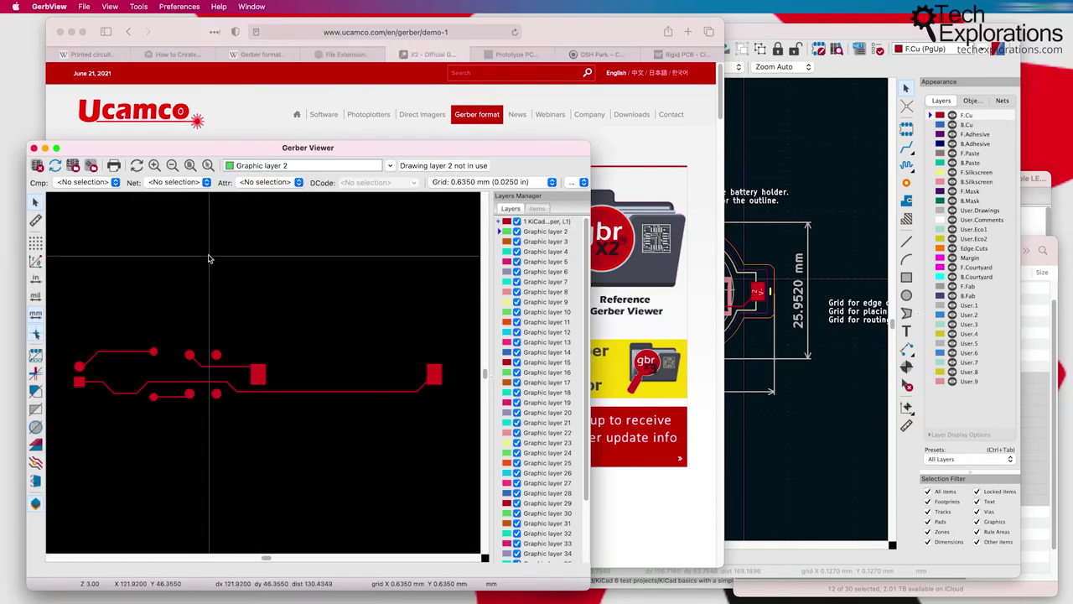
drag(590, 147, 727, 129)
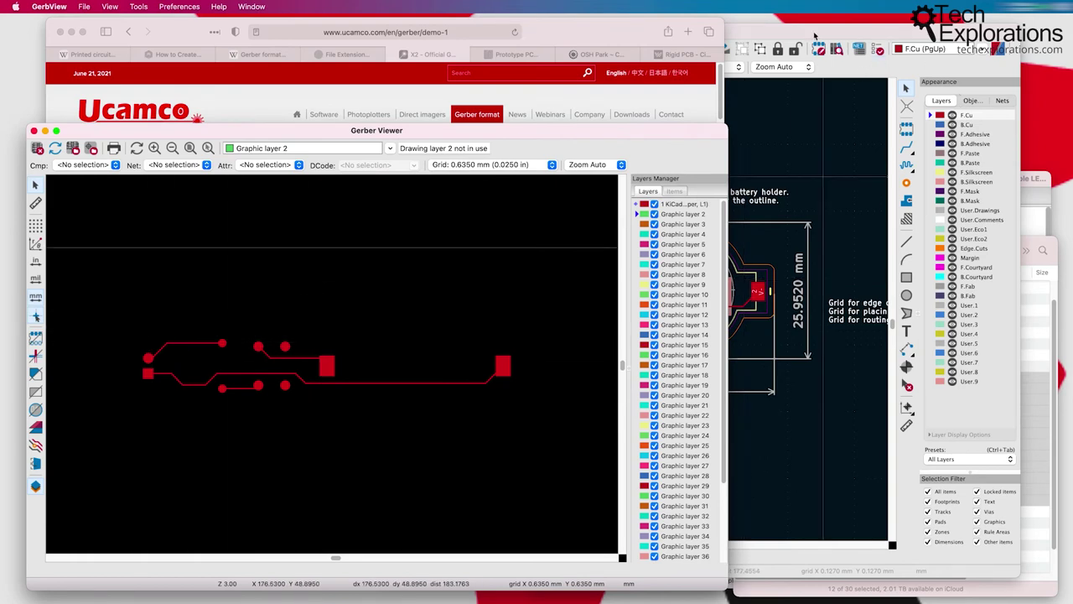
click(814, 31)
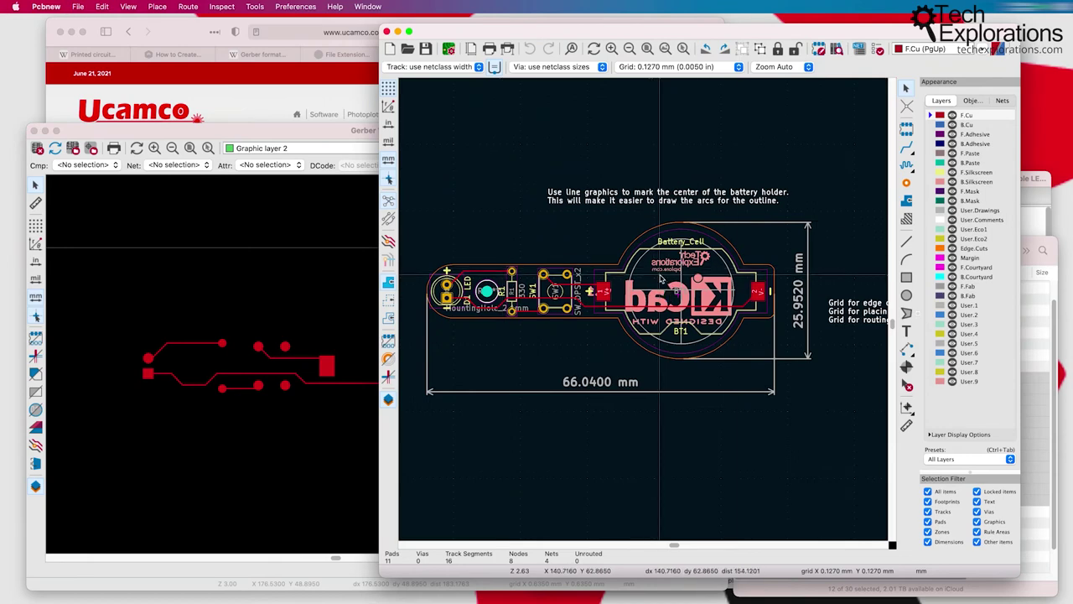
click(260, 277)
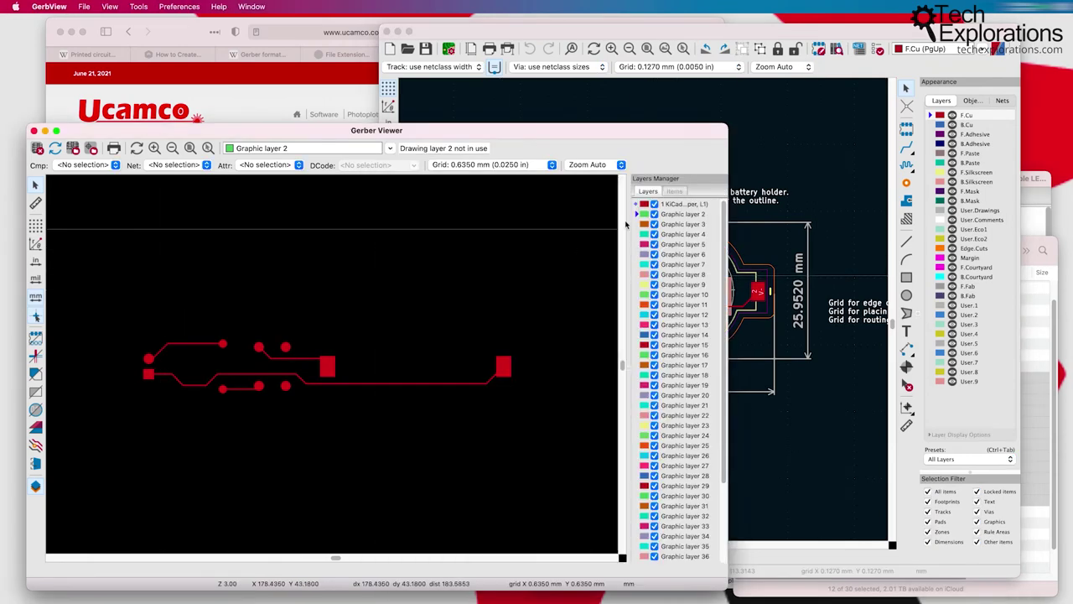
Step: Widen the layer list to read the F_Cu.gtl name, then toggle layer 1 off and back on
drag(628, 223, 498, 226)
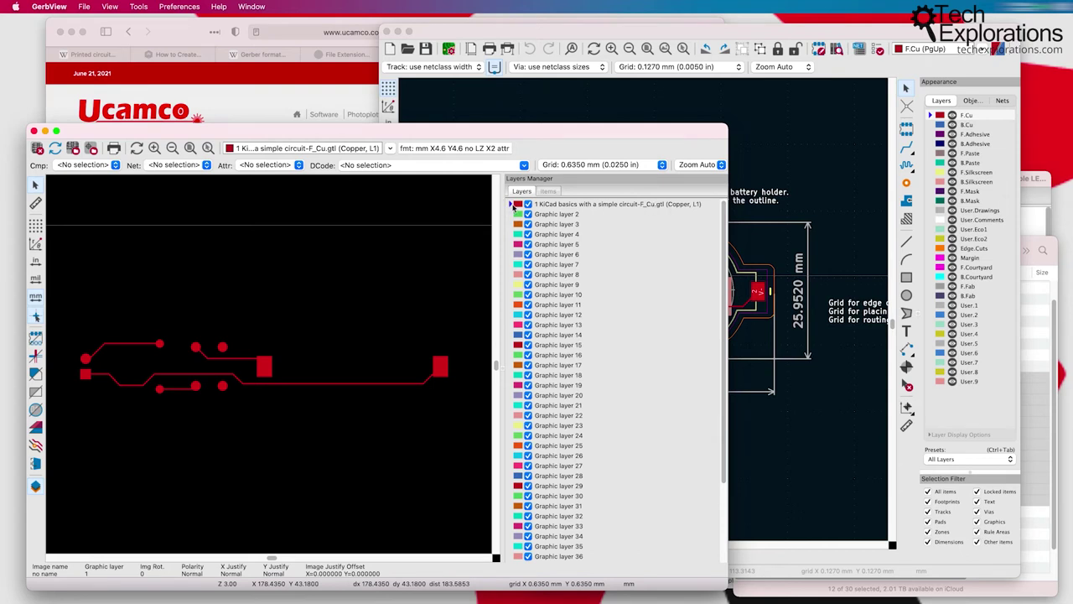
click(529, 207)
click(528, 205)
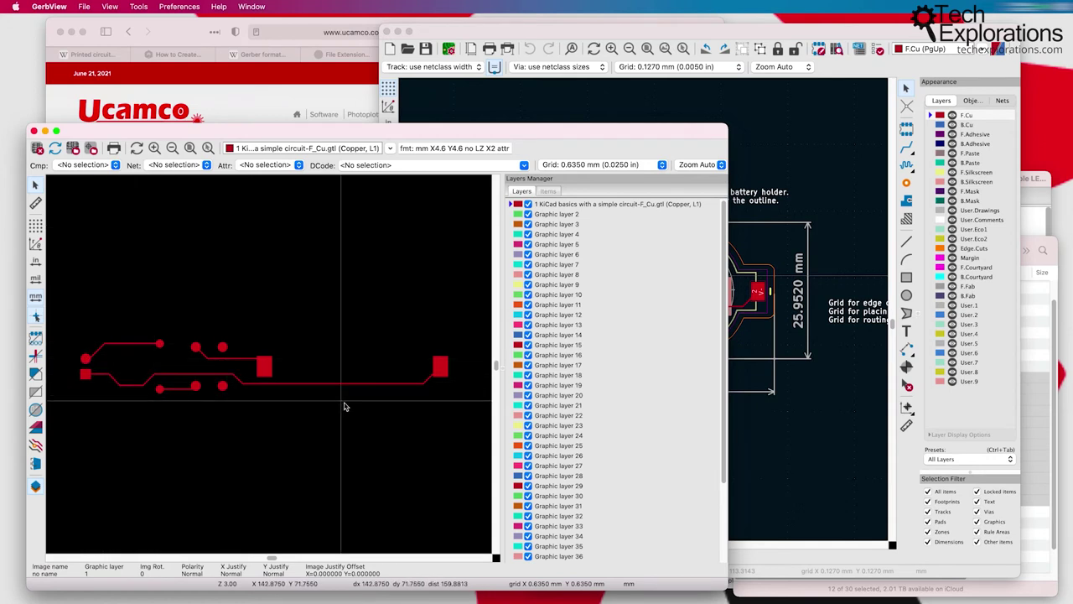
Step: Open KiCad basics with a simple circuit-F_Cu.gtl from the project folder in Atom as raw text
click(1036, 243)
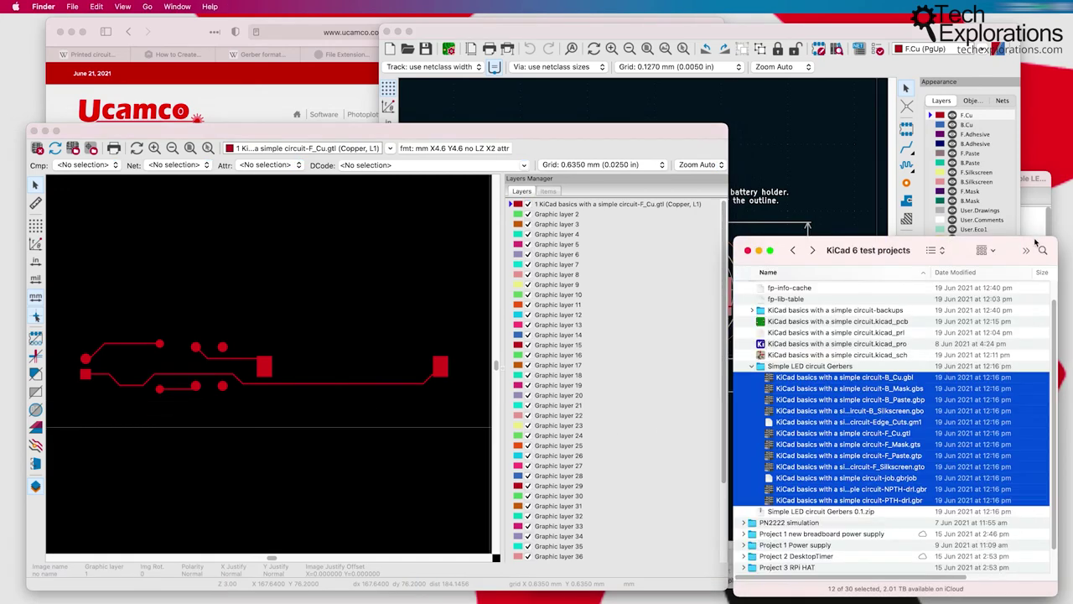
click(856, 466)
click(894, 435)
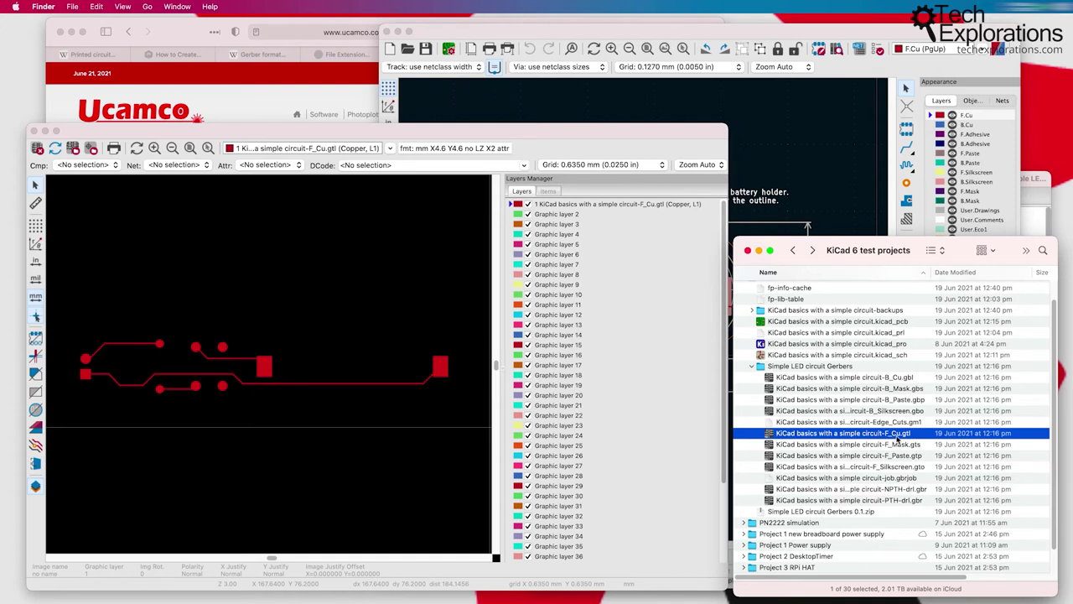
double_click(908, 438)
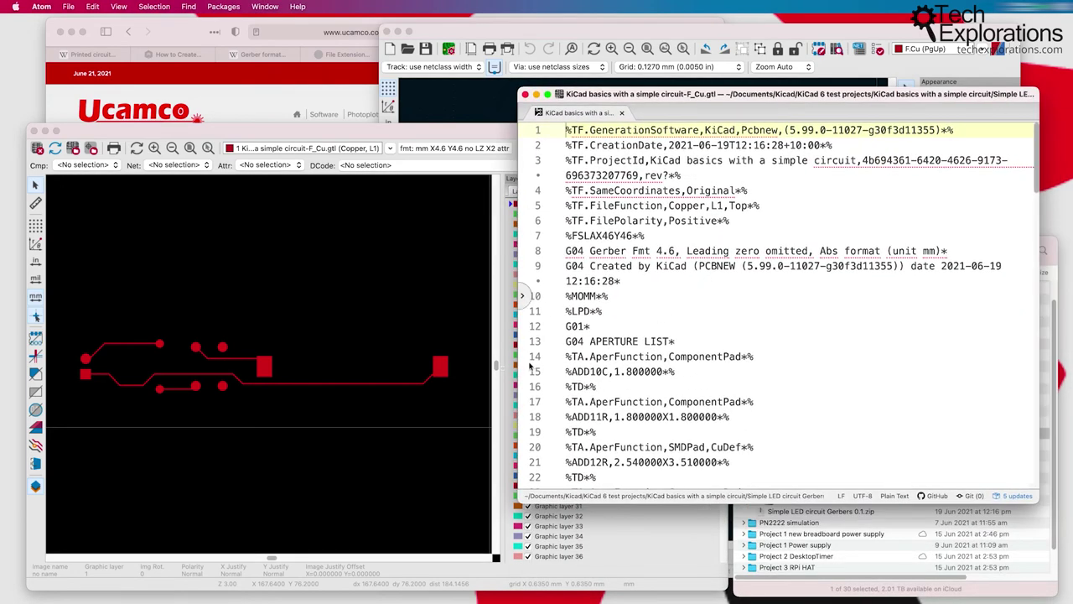
drag(519, 369, 437, 357)
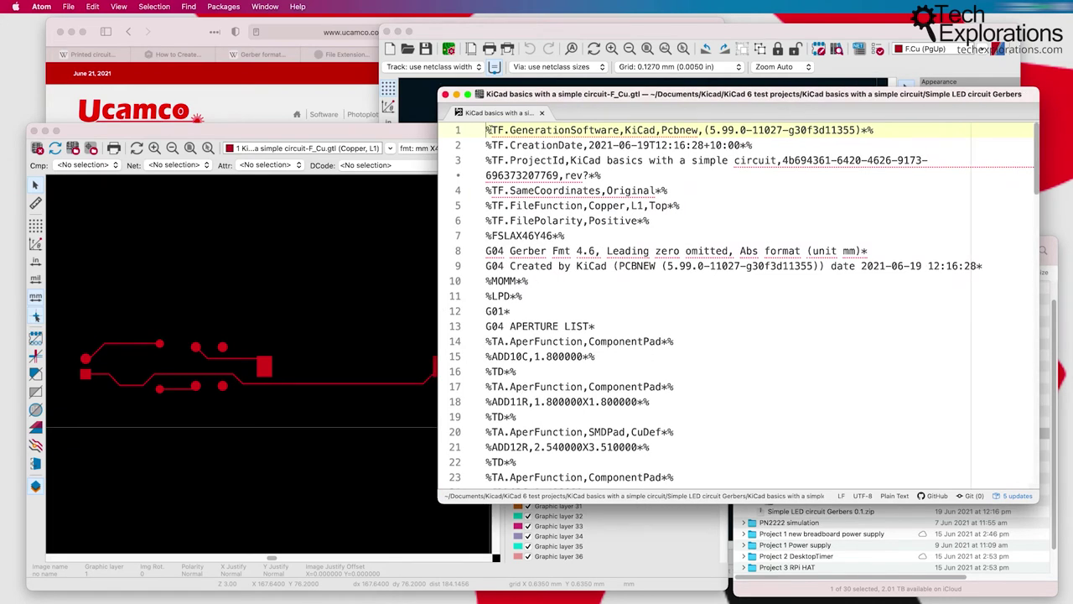
drag(491, 130, 981, 266)
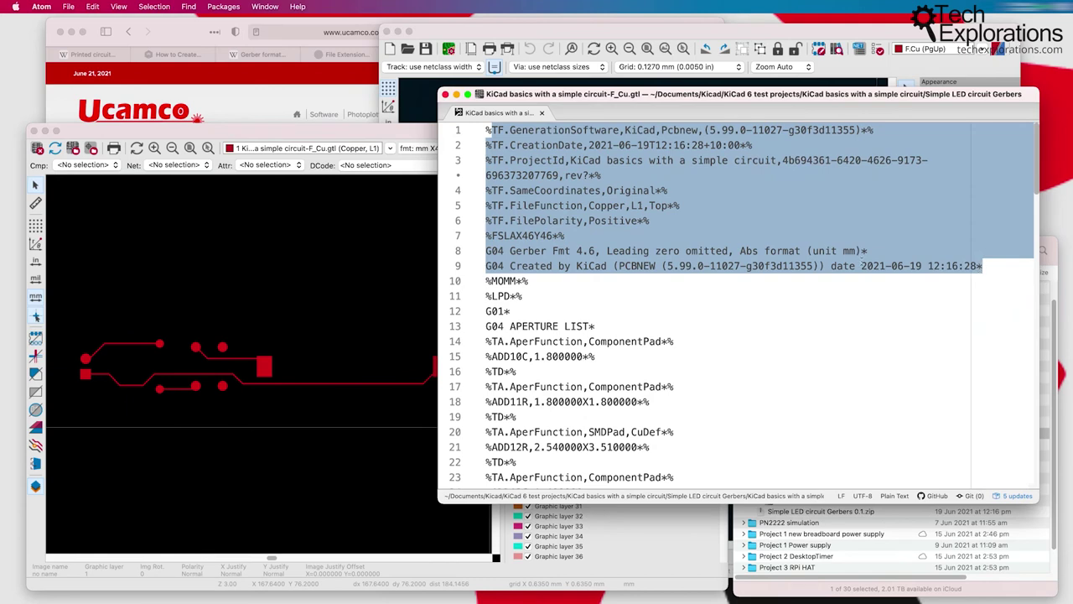
scroll(712, 301, down, 5)
click(527, 313)
scroll(520, 314, down, 3)
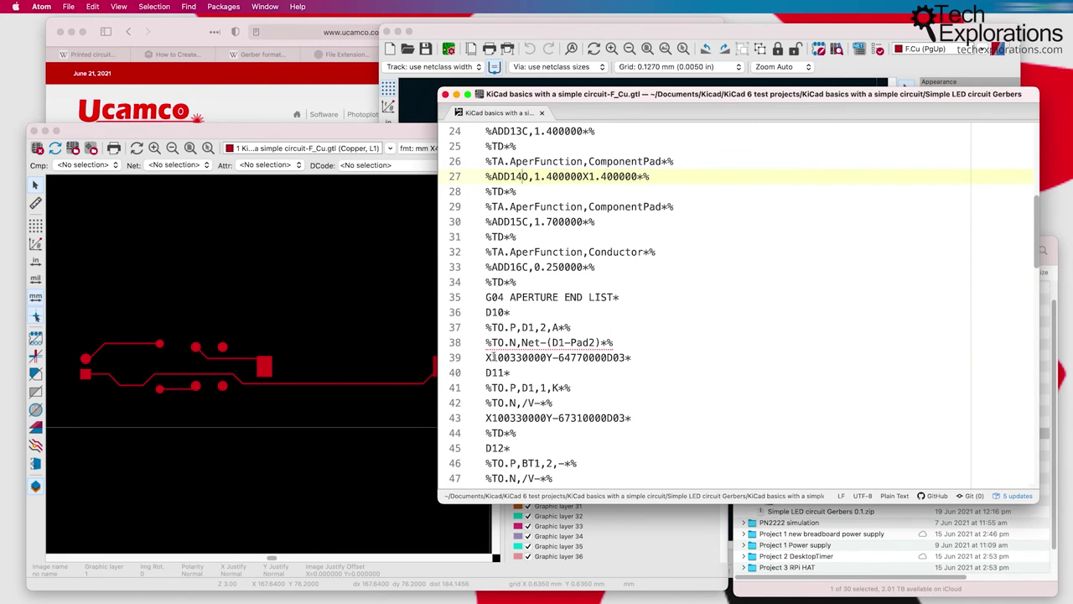
drag(487, 358, 687, 362)
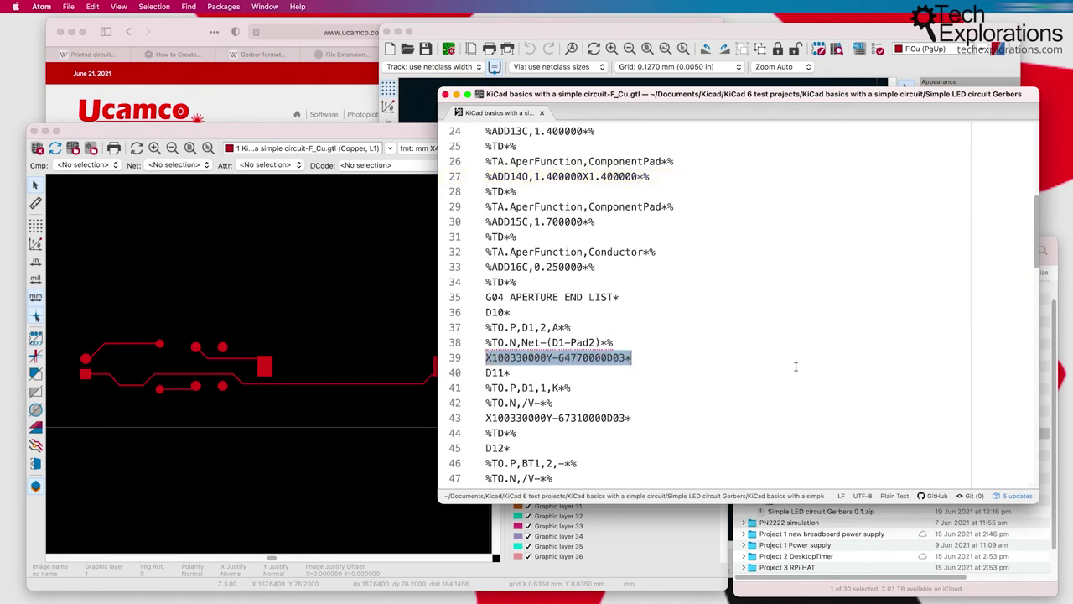
drag(521, 342, 604, 342)
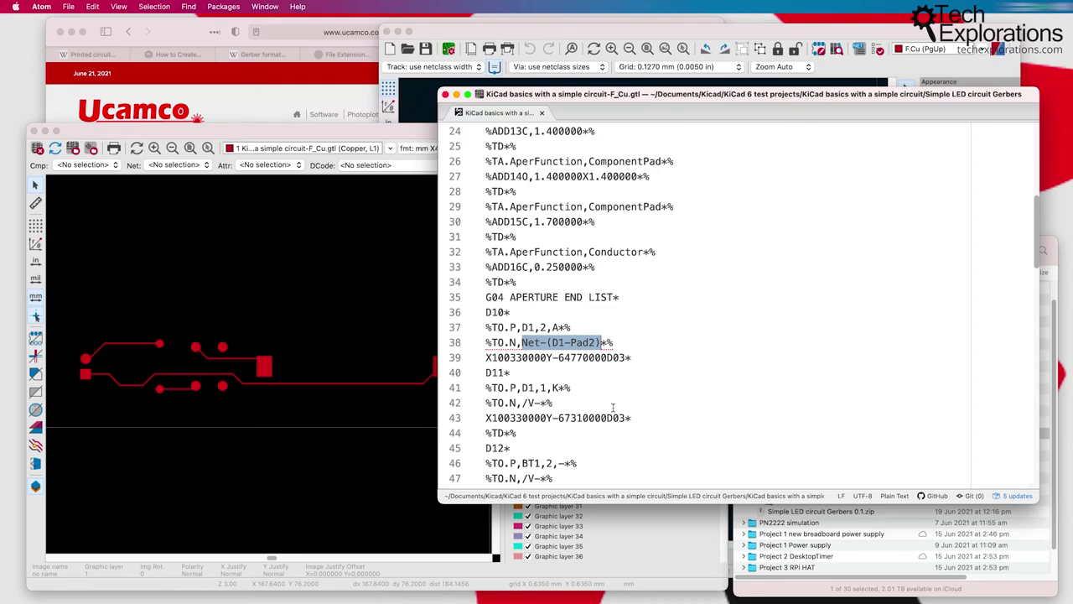
scroll(613, 407, down, 7)
scroll(613, 407, down, 15)
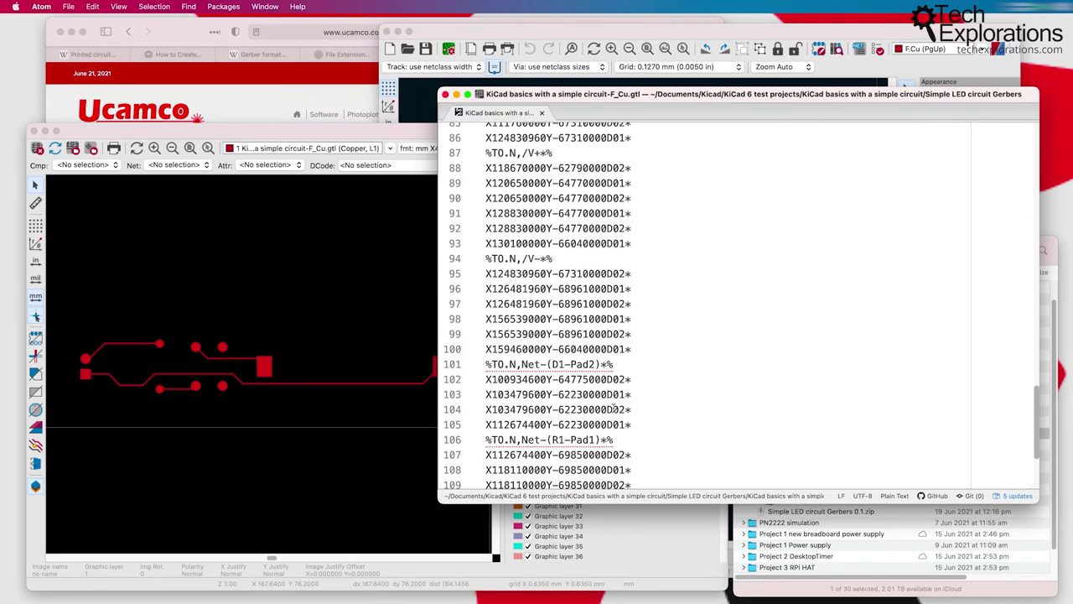
scroll(613, 408, up, 20)
scroll(613, 408, up, 8)
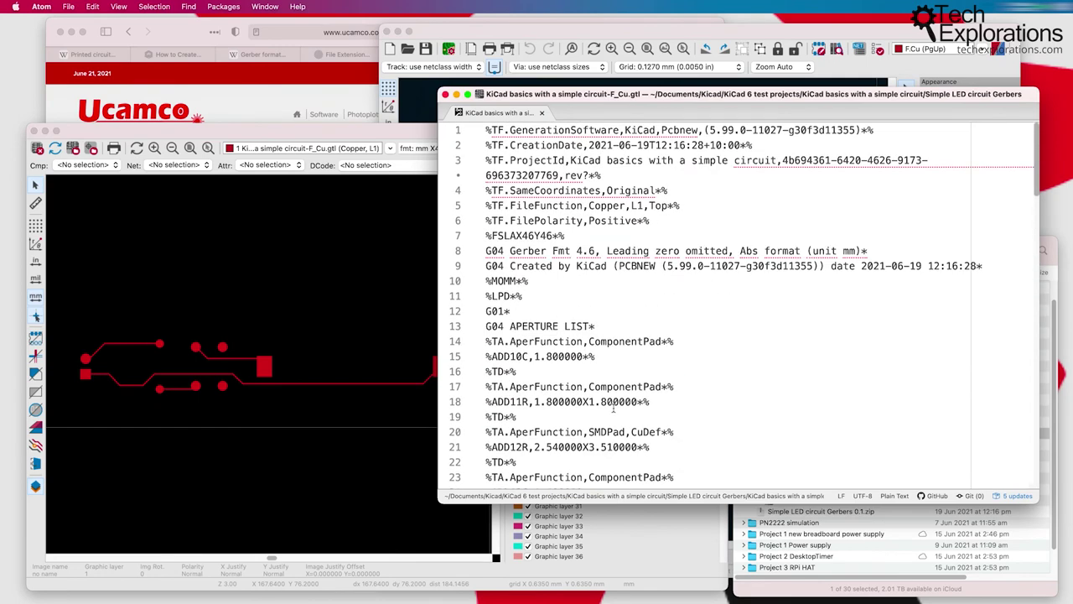
click(585, 312)
drag(553, 251, 633, 422)
click(657, 422)
Step: Raise and nudge the GerbView front copper view, then bring forward the Gerber files folder
click(242, 270)
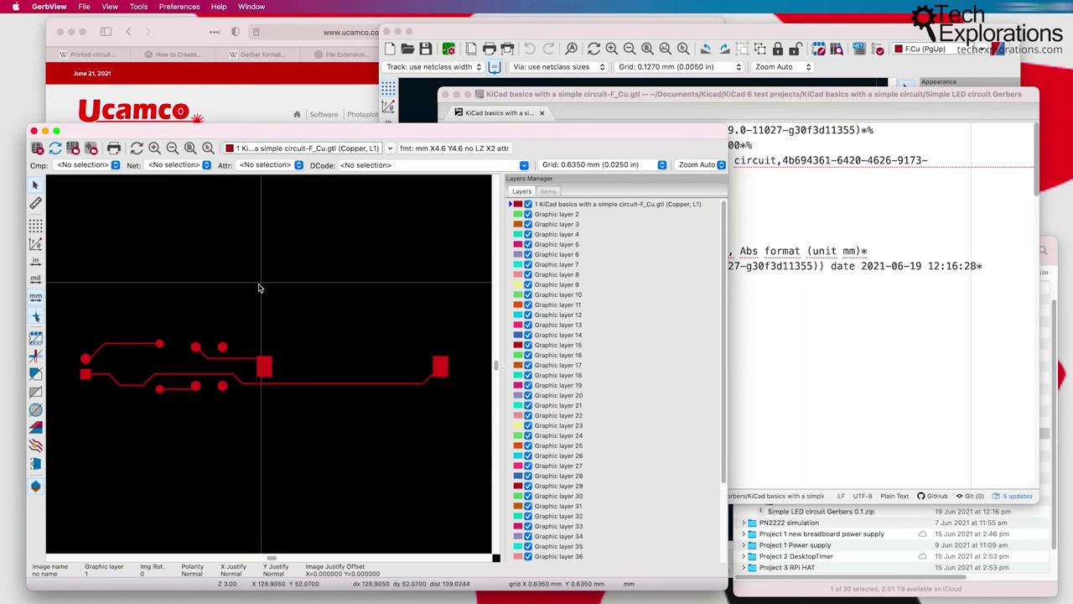
drag(308, 137, 312, 131)
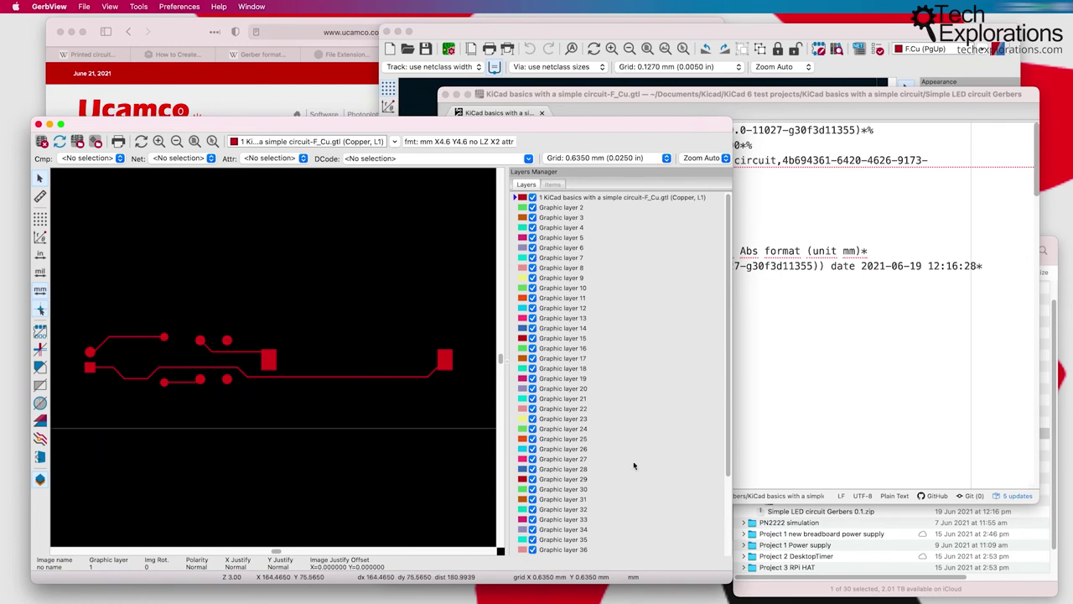
click(829, 587)
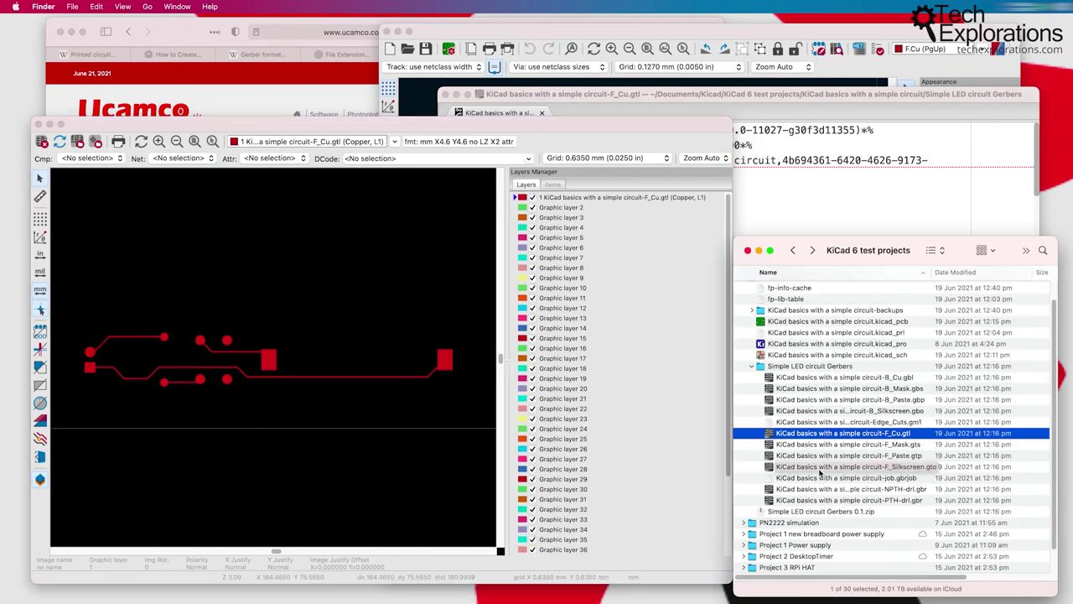
Step: Step through B_Cu.gbl, F_Cu.gtl and F_Silkscreen.gto beside the Gerber File Extensions article
click(344, 54)
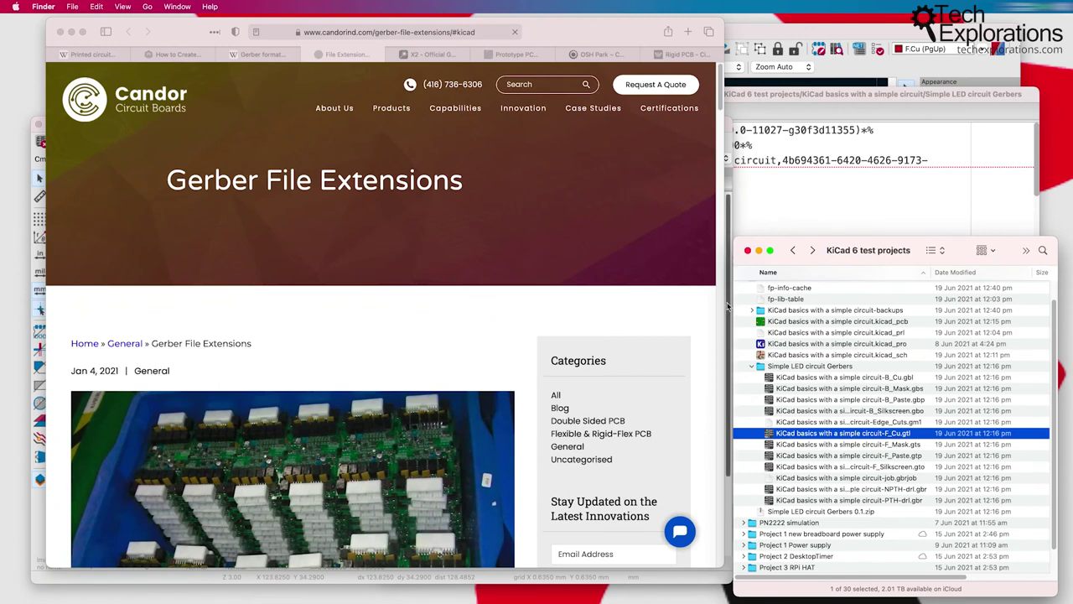
click(817, 379)
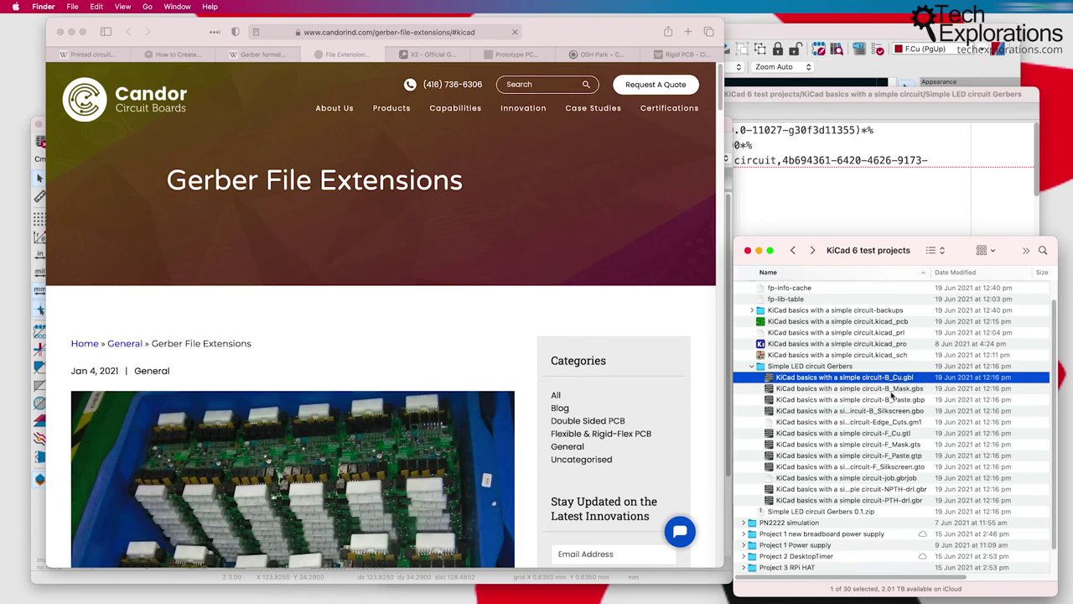
key(Down)
key(Down)
key(Down)
key(Down)
key(Down)
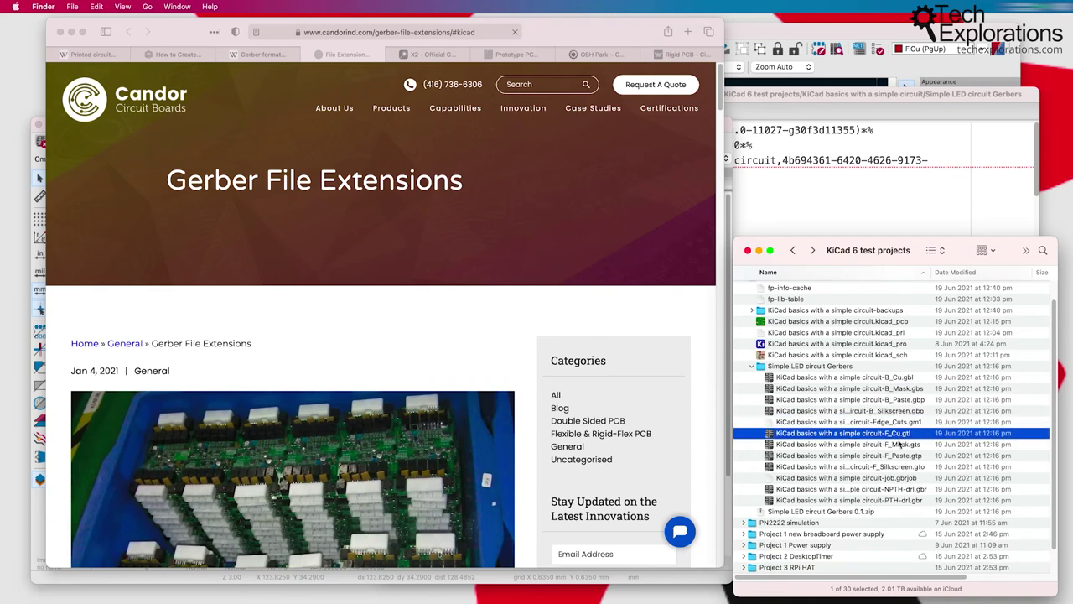
key(Down)
key(Down)
key(Down)
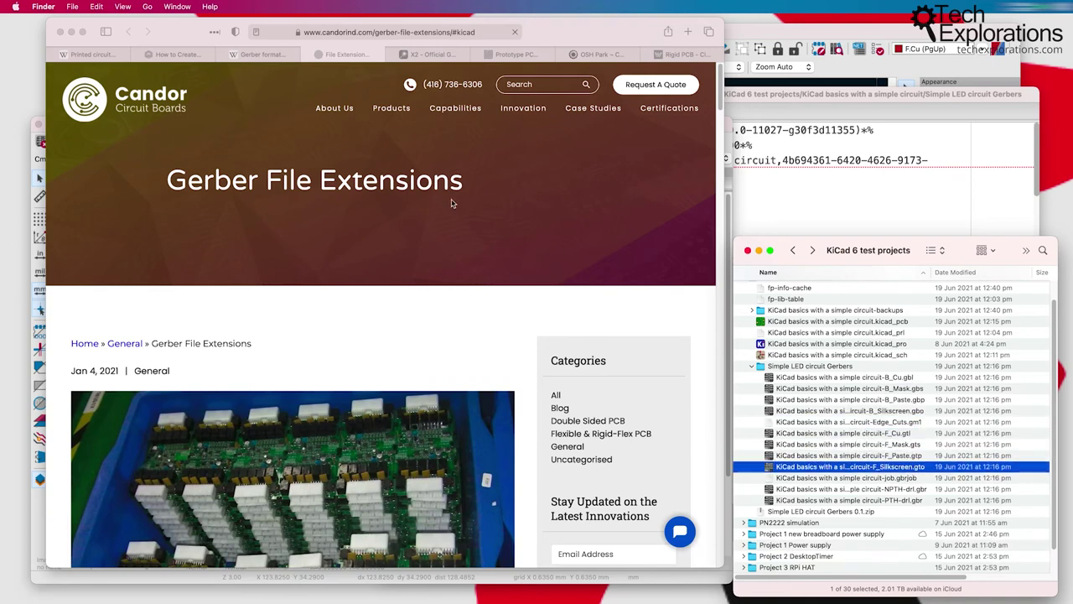
click(516, 223)
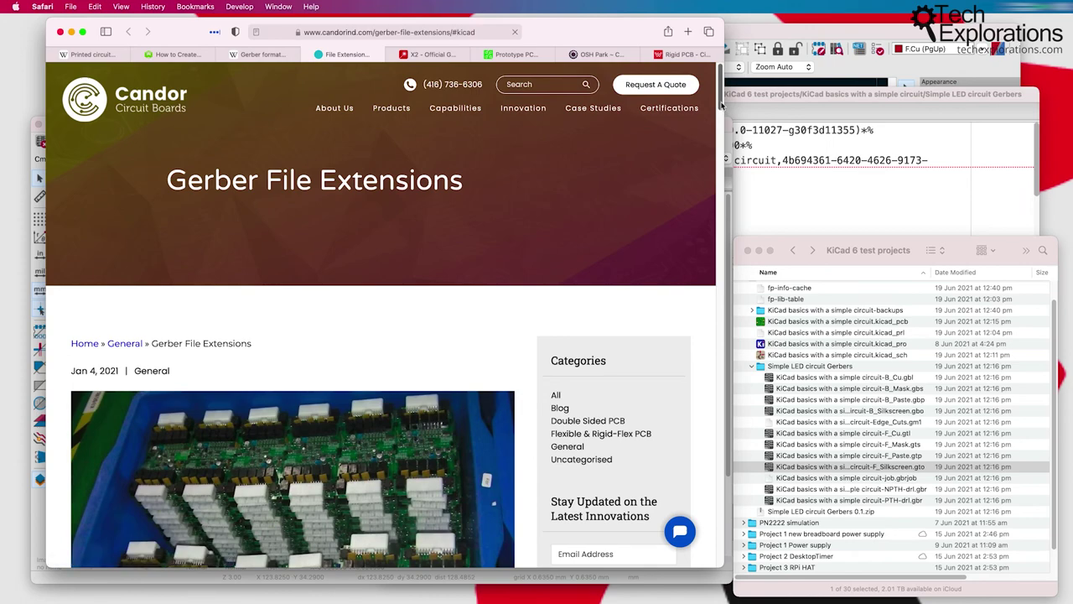
Step: Jump to the article's KiCad section and highlight its three KiCad paragraphs
drag(722, 108, 718, 159)
click(112, 351)
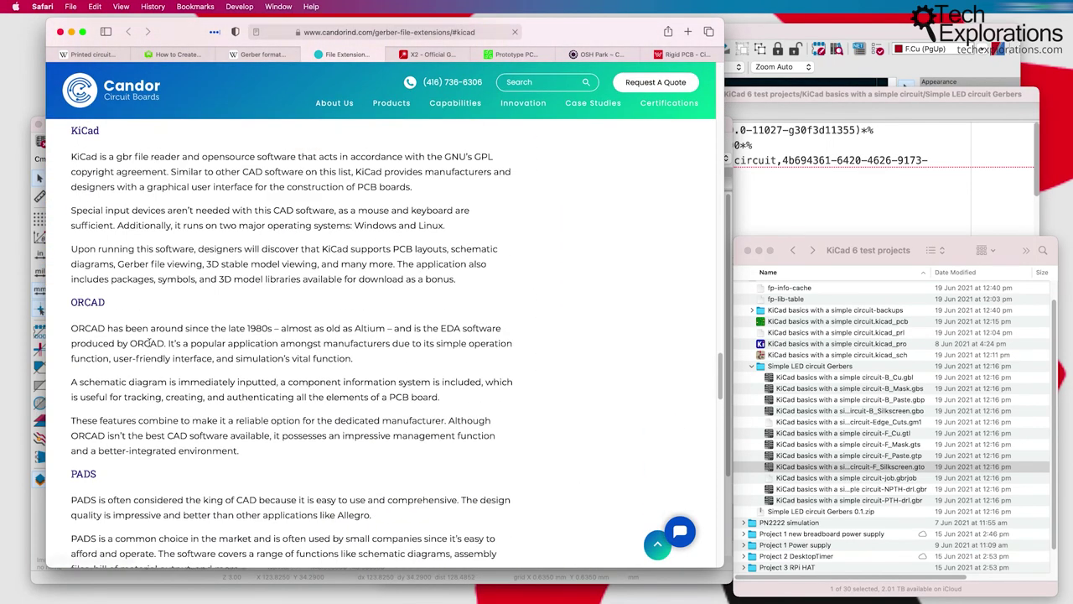
drag(74, 156, 471, 283)
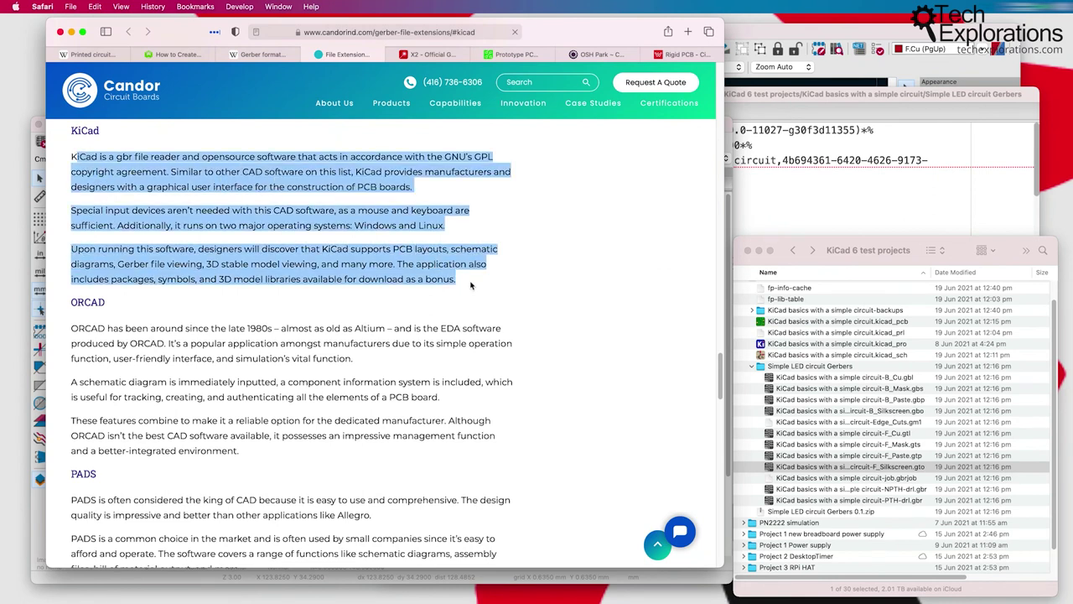
scroll(472, 285, down, 10)
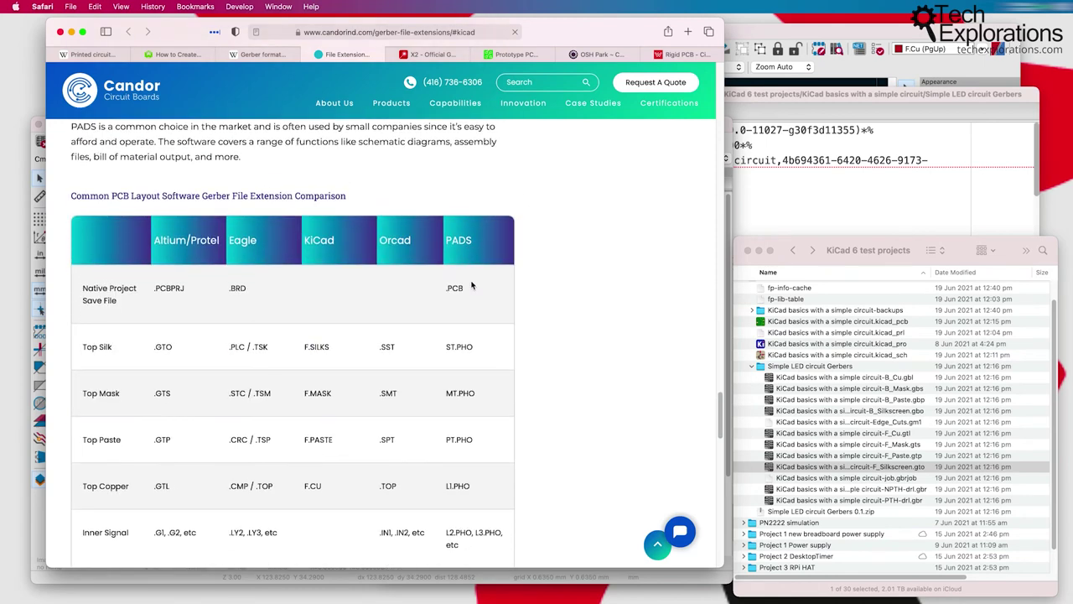
scroll(471, 286, down, 1)
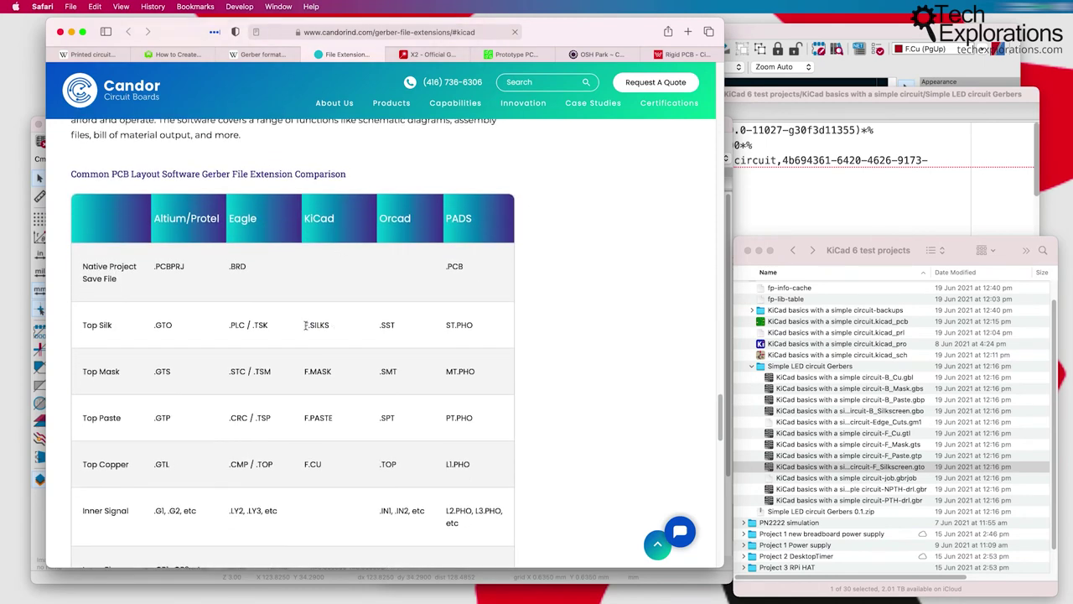
Step: Highlight the F.SILKS, F.MASK, F.PASTE and B.CU table entries, continuing to the Notes row
drag(303, 325, 344, 330)
click(305, 371)
drag(305, 370, 335, 372)
drag(332, 418, 306, 394)
scroll(305, 419, down, 2)
scroll(323, 394, down, 4)
click(321, 440)
drag(303, 445, 344, 447)
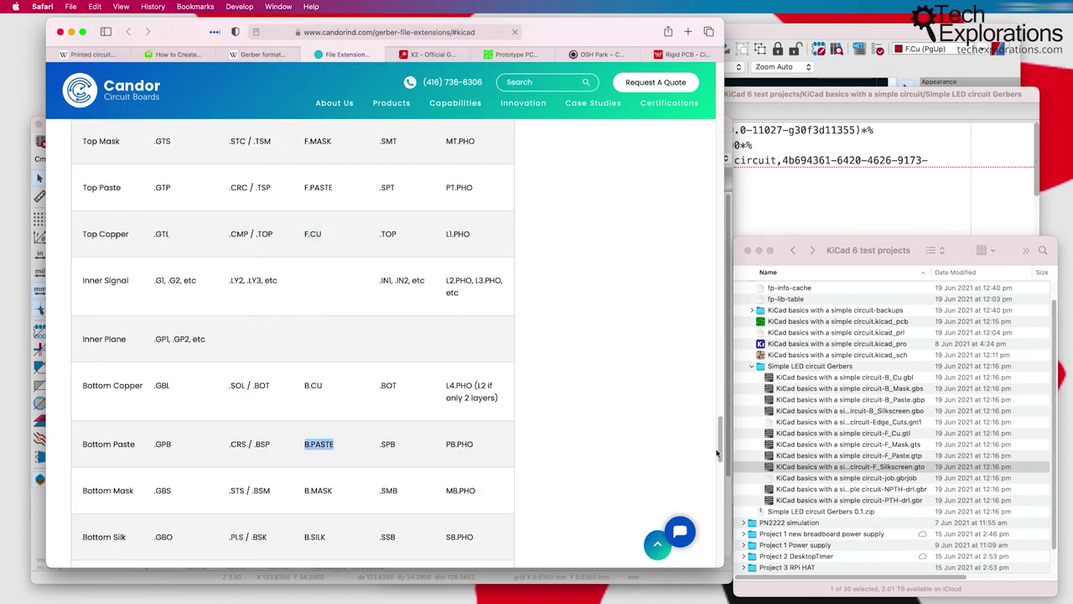
drag(719, 444, 718, 509)
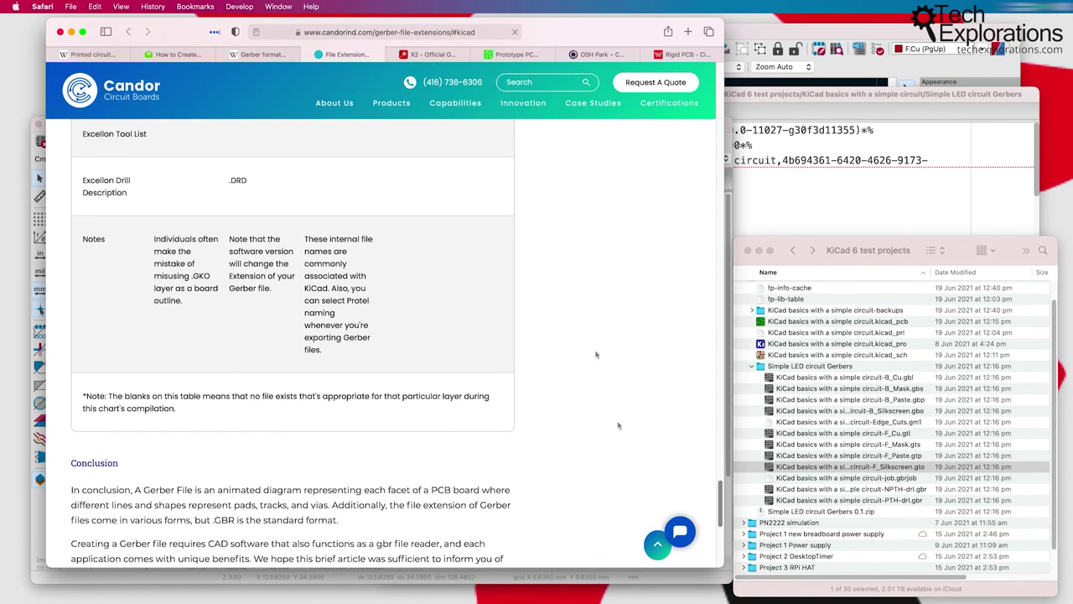
Step: Open Pcbnew's Plot dialog and review the Gerber settings and Included Layers list
click(826, 31)
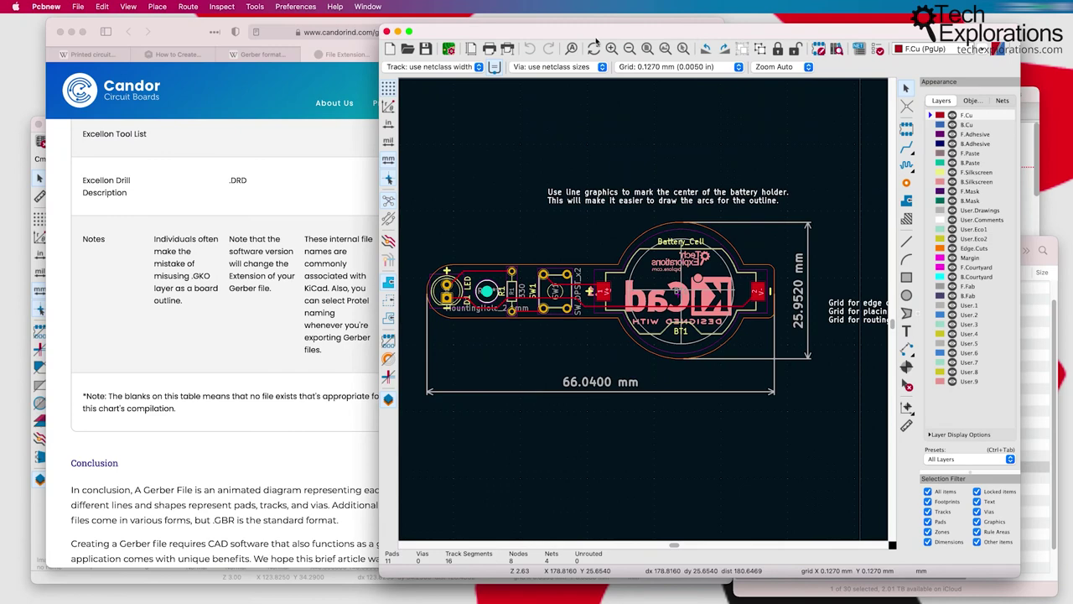
click(508, 49)
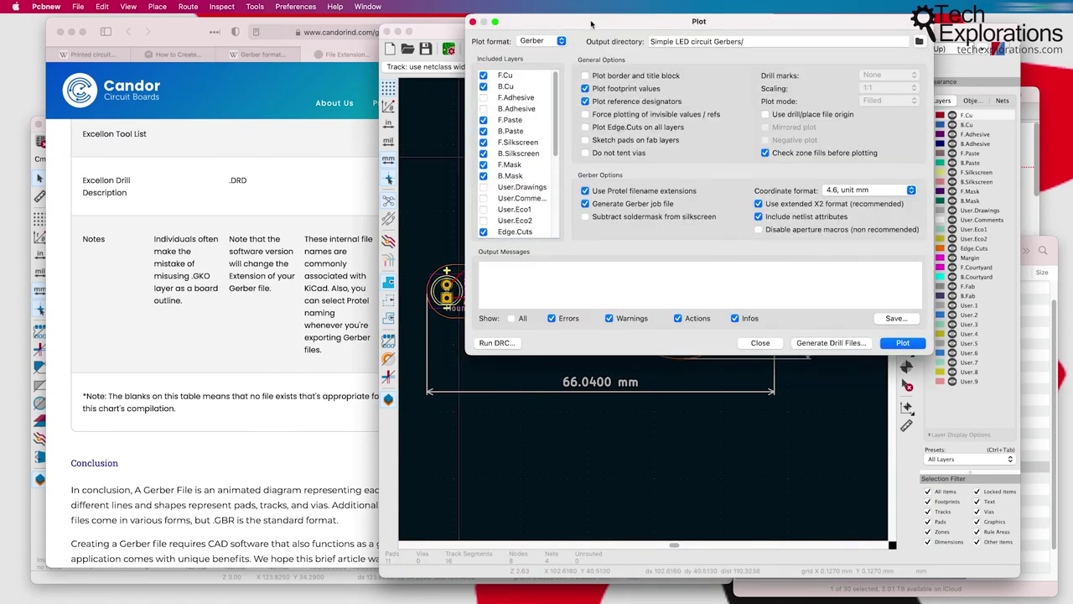
drag(555, 141, 540, 107)
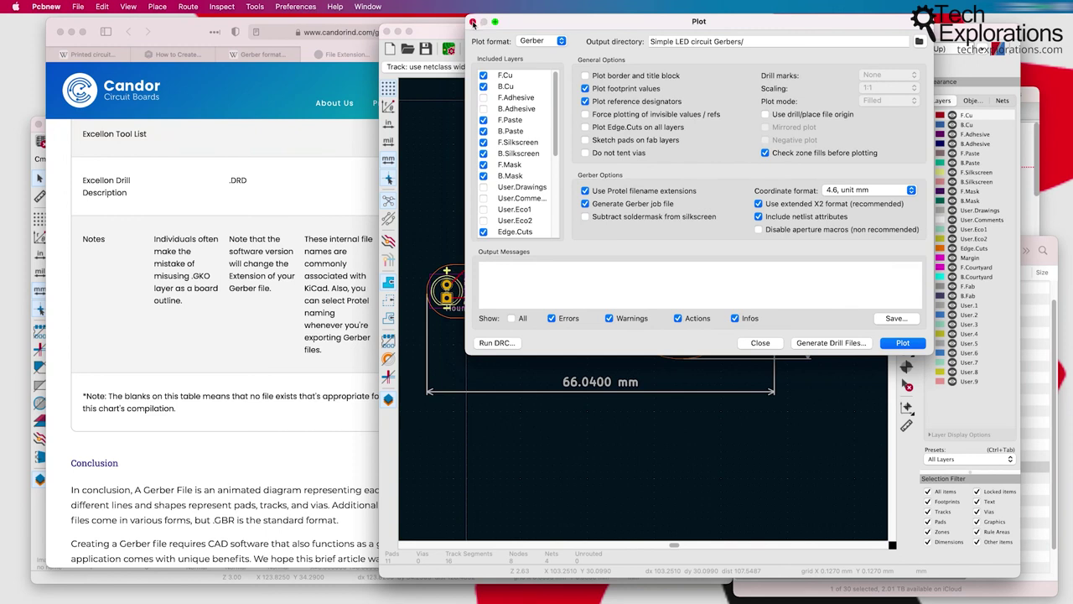
click(472, 21)
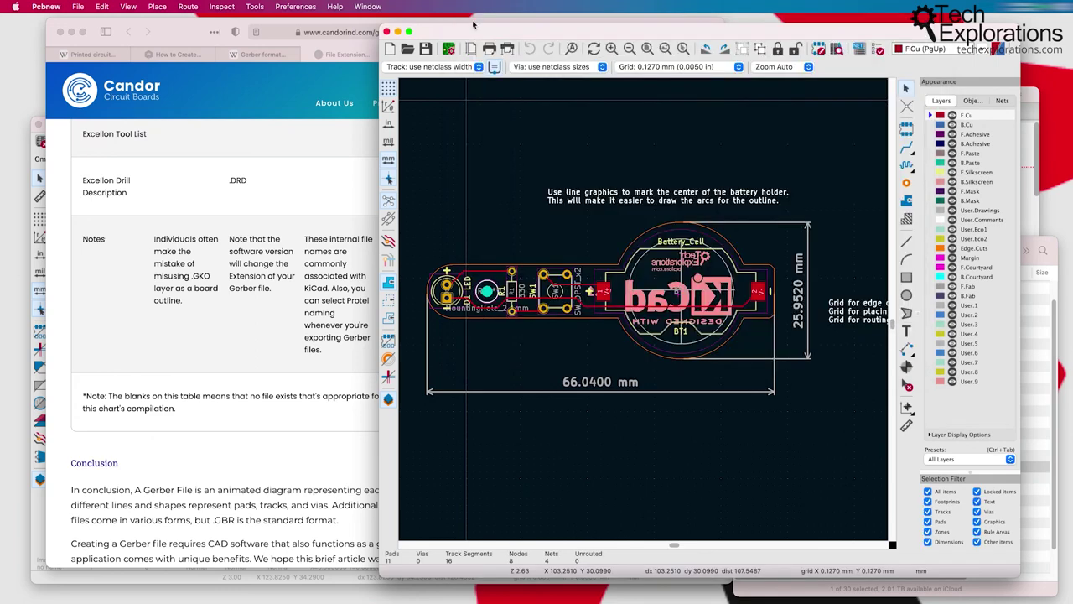